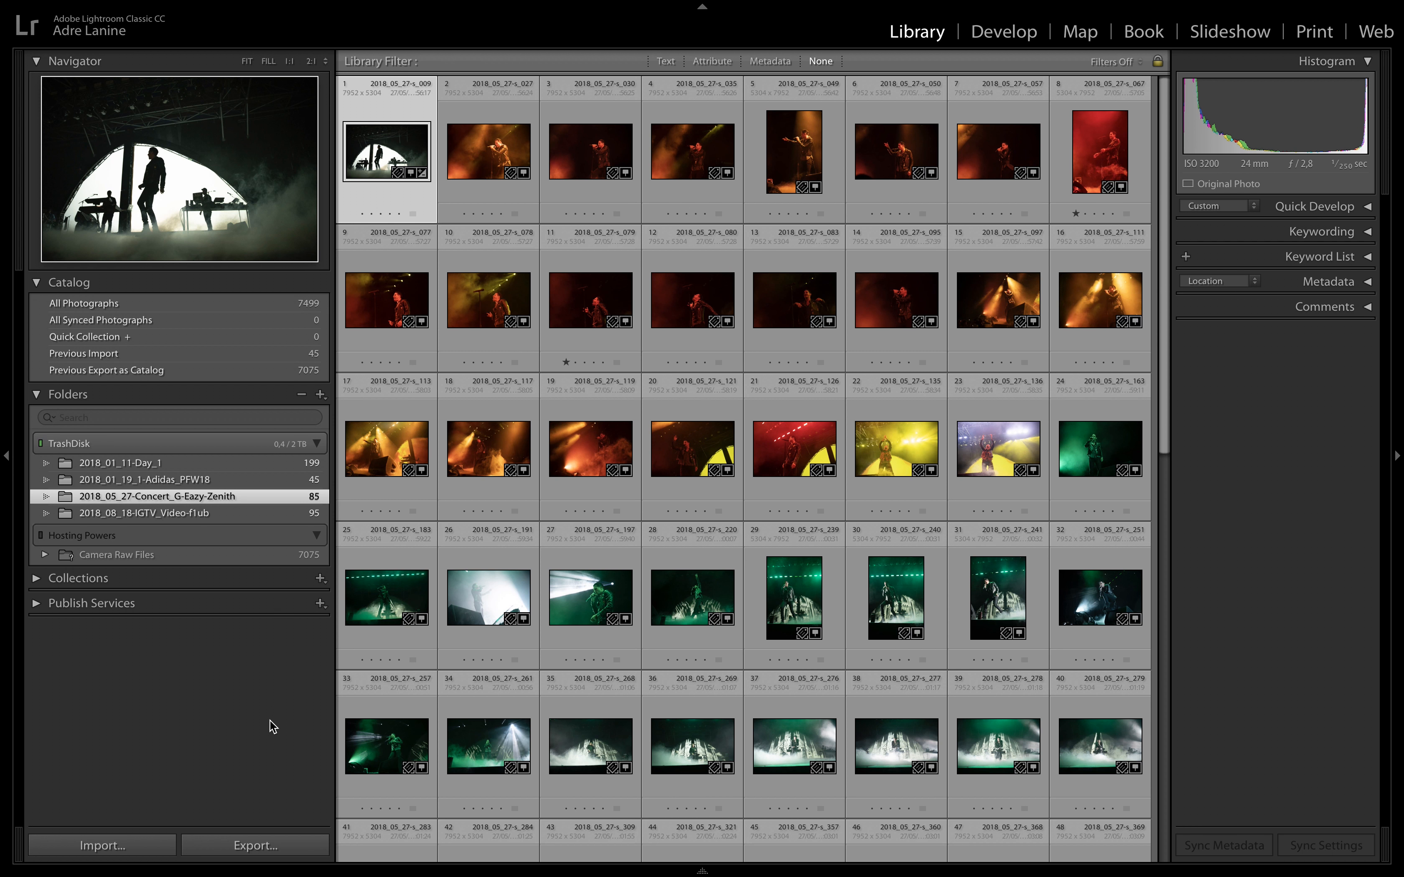
Open the export settings for the selected concert photo and expand the custom preset folder listed above Instagram.
{"action": "left_click", "coordinate": [258, 836]}
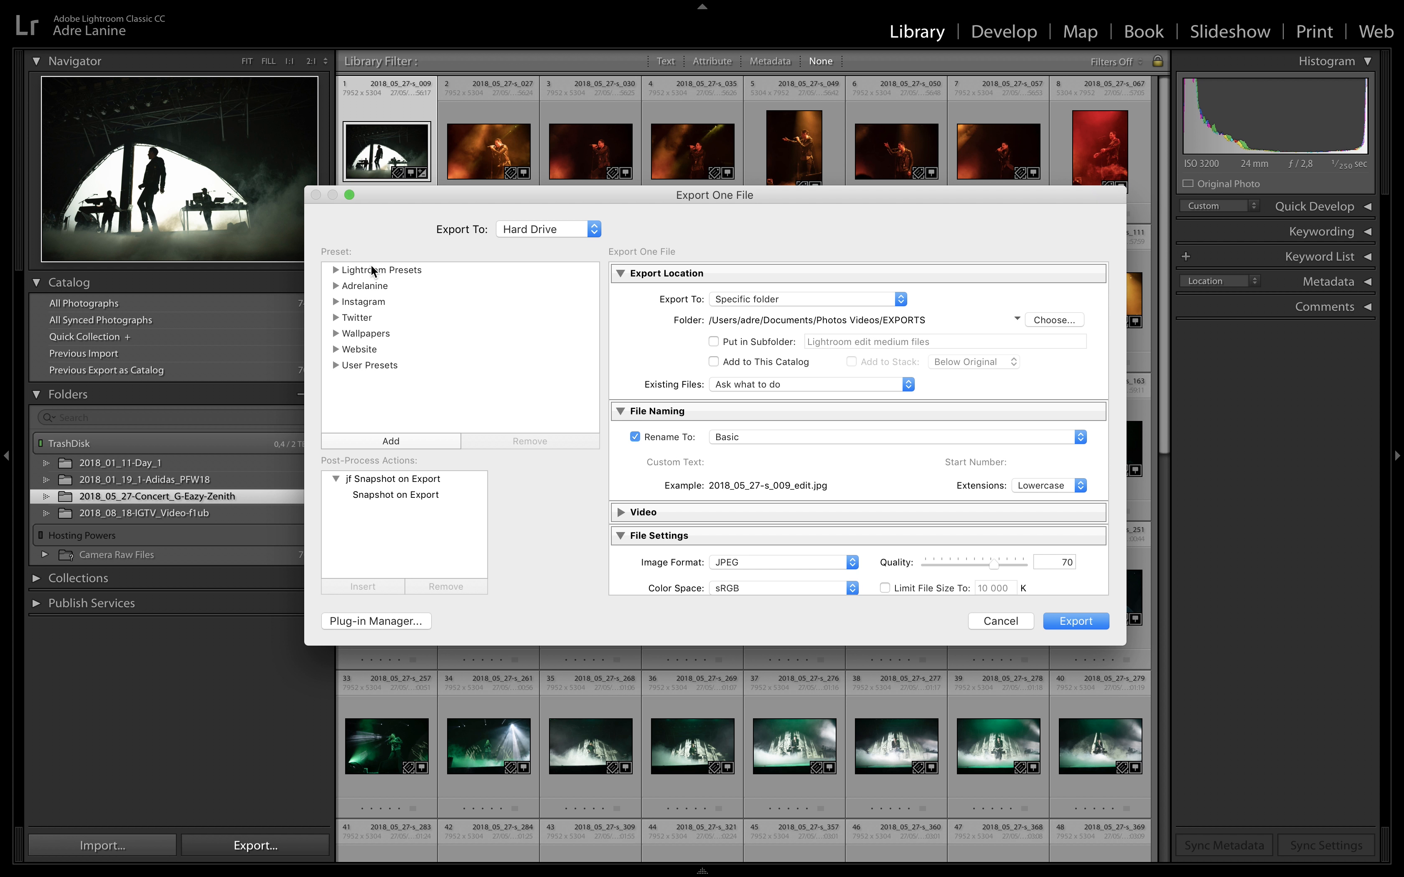
{"action": "left_click", "coordinate": [337, 286]}
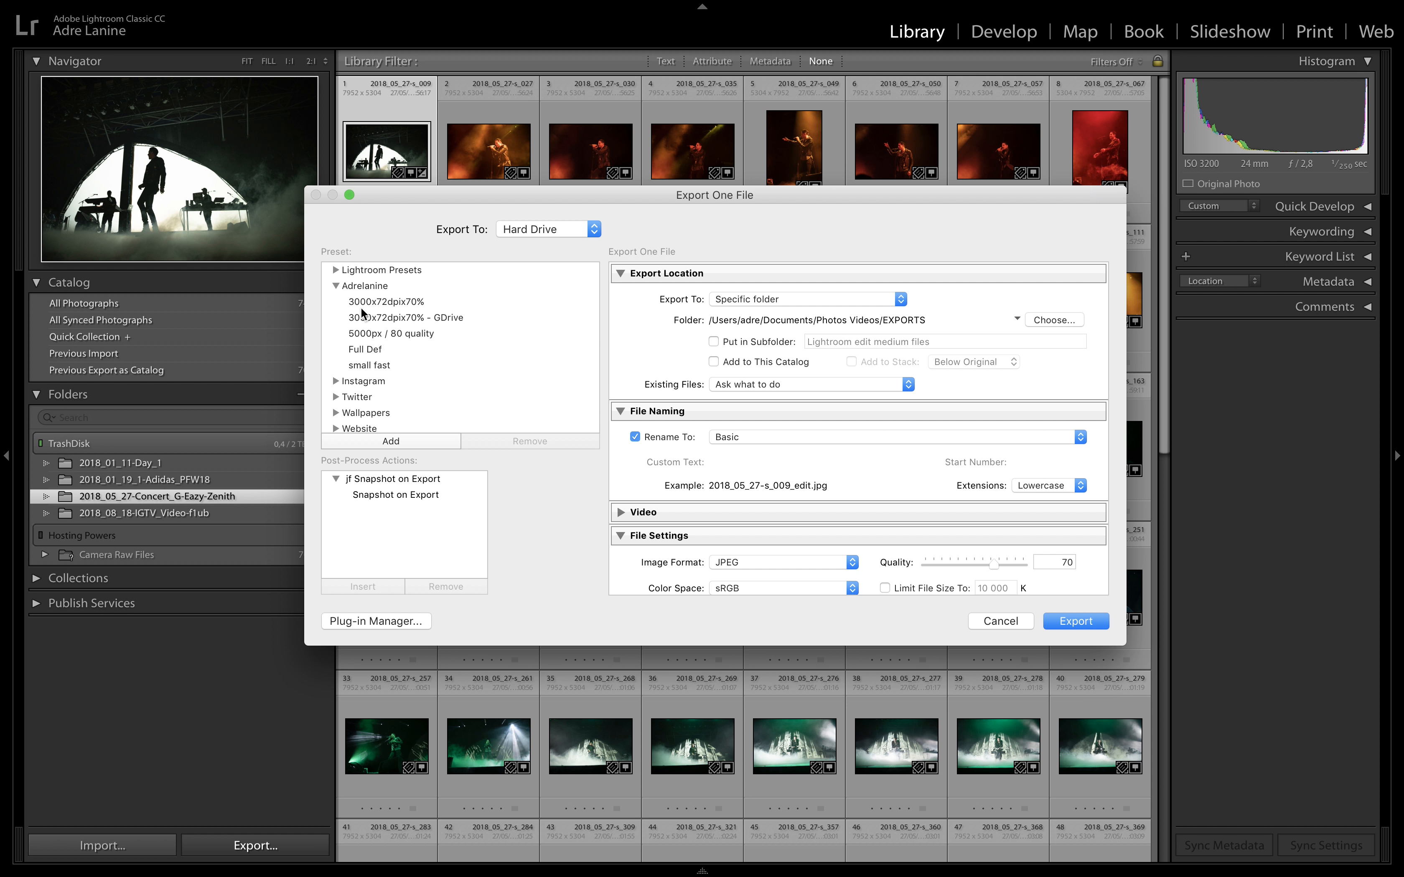
{"action": "scroll", "coordinate": [666, 383], "scroll_direction": "down", "scroll_amount": 5}
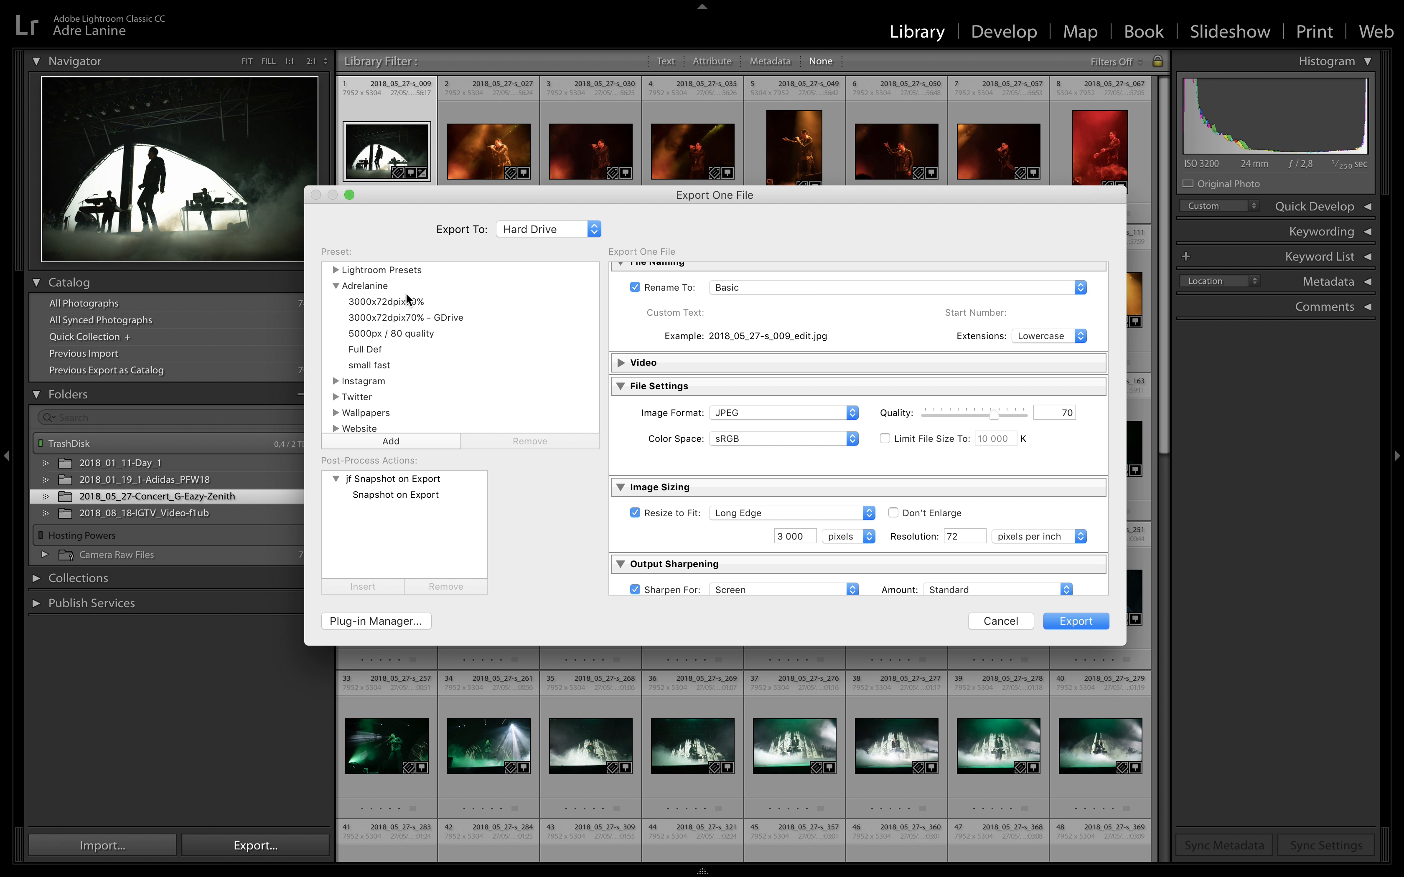
{"action": "scroll", "coordinate": [819, 437], "scroll_direction": "up", "scroll_amount": 5}
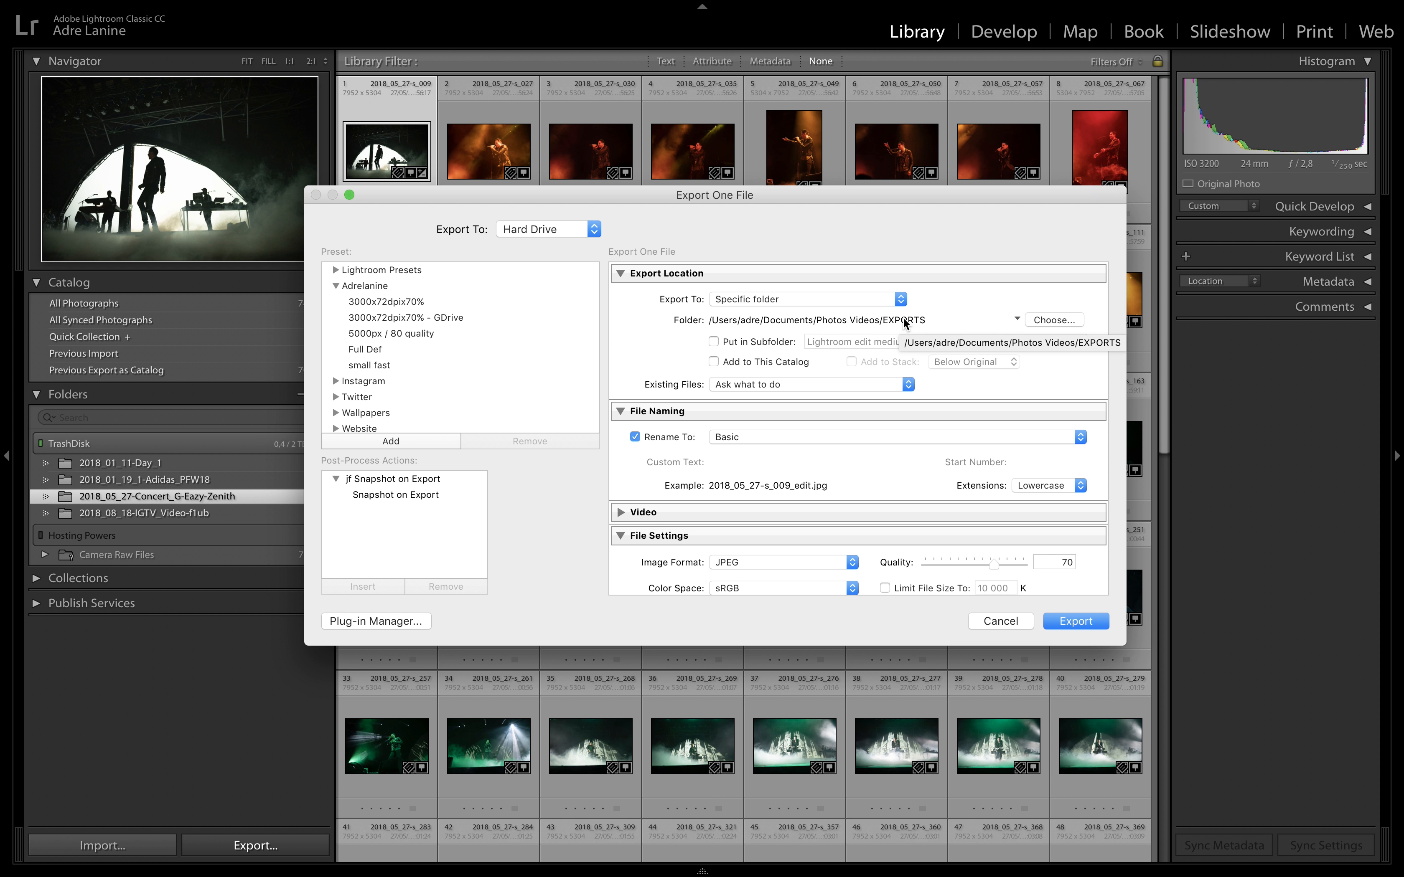
Check the EXPORTS alias on the desktop, then return to the export location and file naming settings.
{"action": "key", "text": "ctrl+Left"}
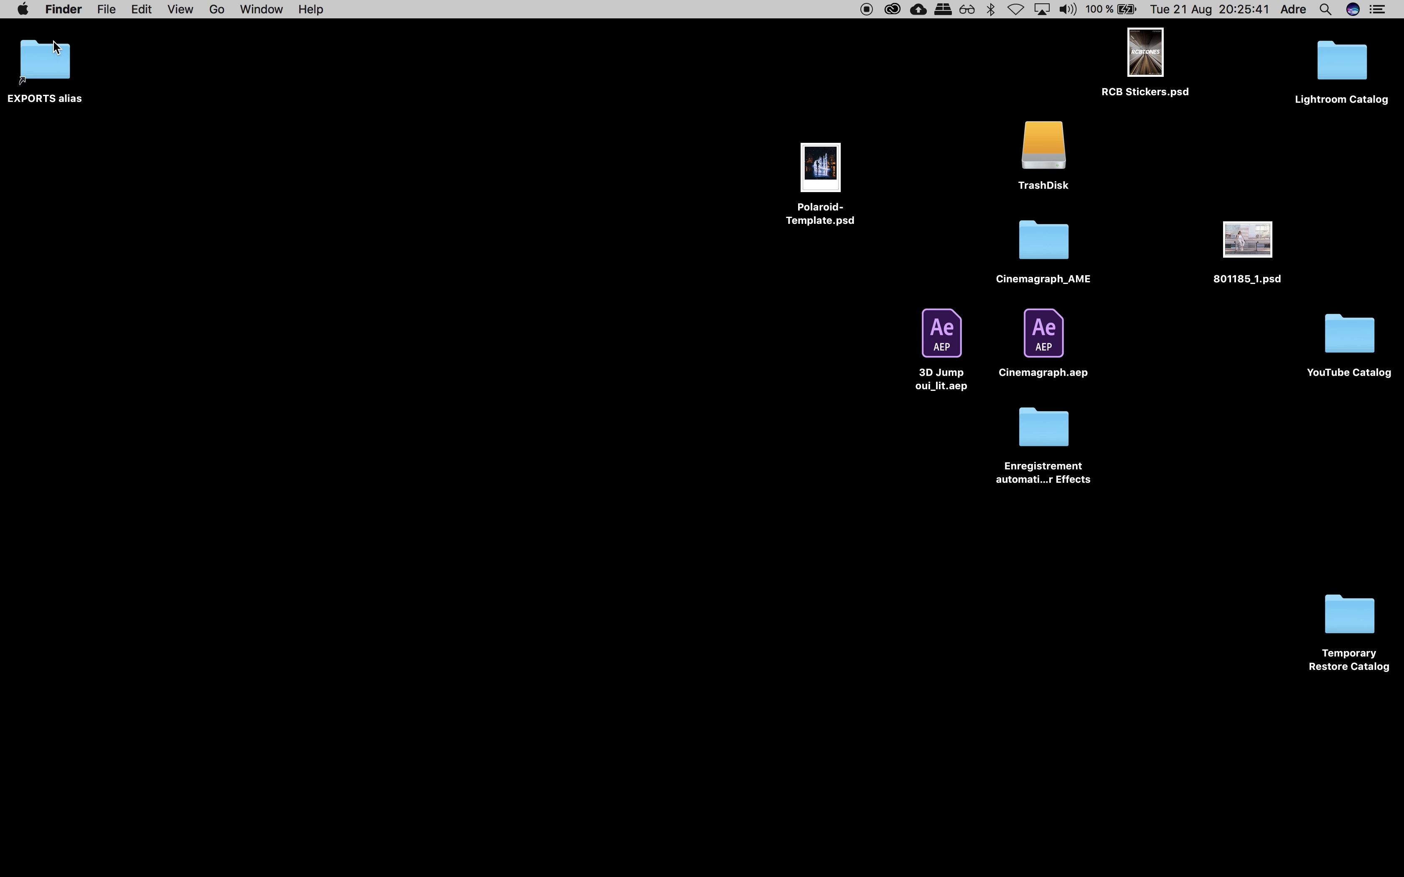
{"action": "key", "text": "ctrl+Right"}
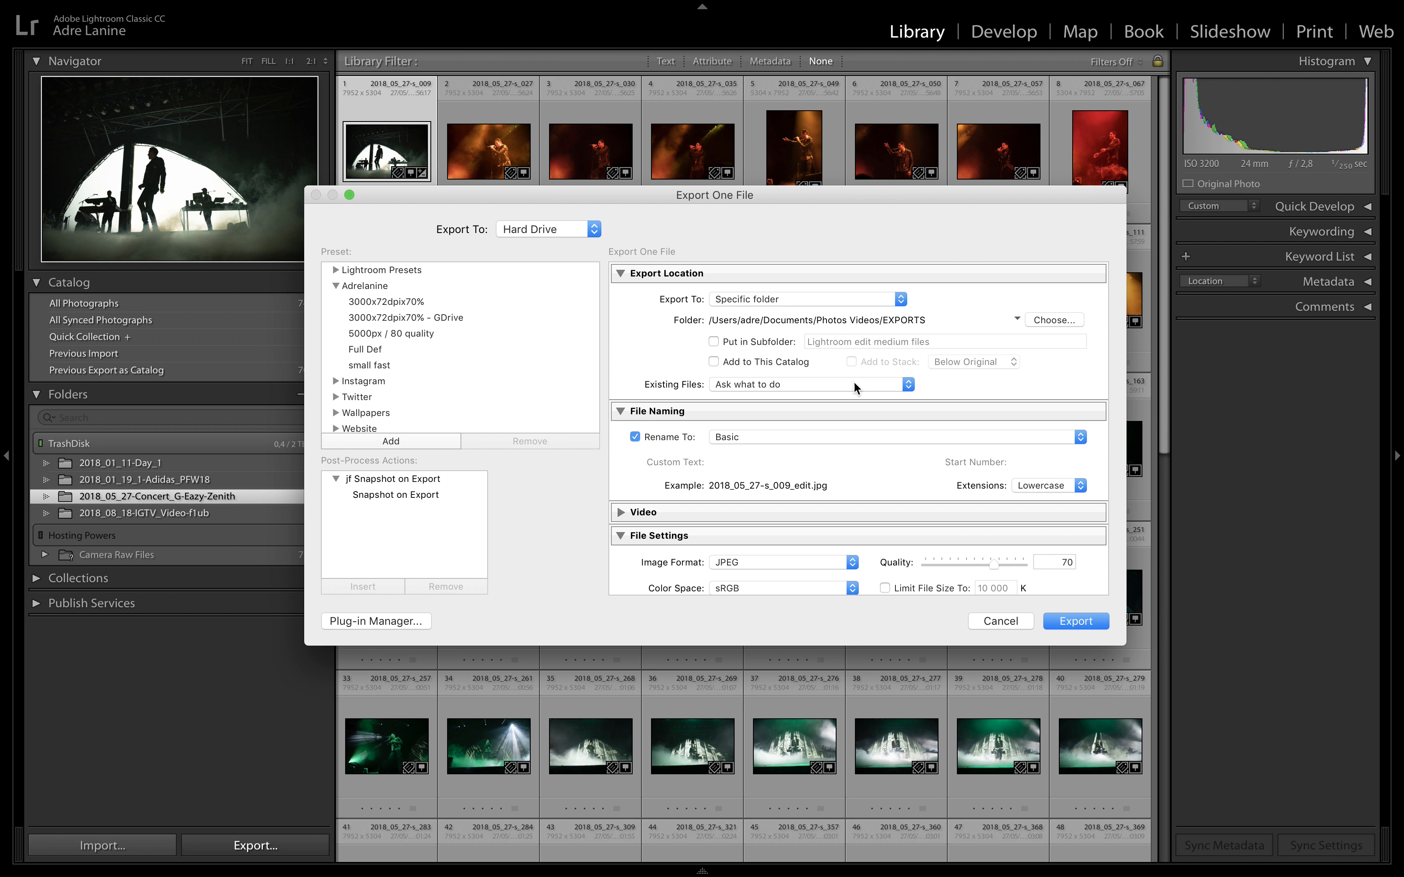
{"action": "scroll", "coordinate": [777, 340], "scroll_direction": "down", "scroll_amount": 5}
{"action": "scroll", "coordinate": [783, 331], "scroll_direction": "up", "scroll_amount": 5}
{"action": "scroll", "coordinate": [787, 363], "scroll_direction": "down", "scroll_amount": 3}
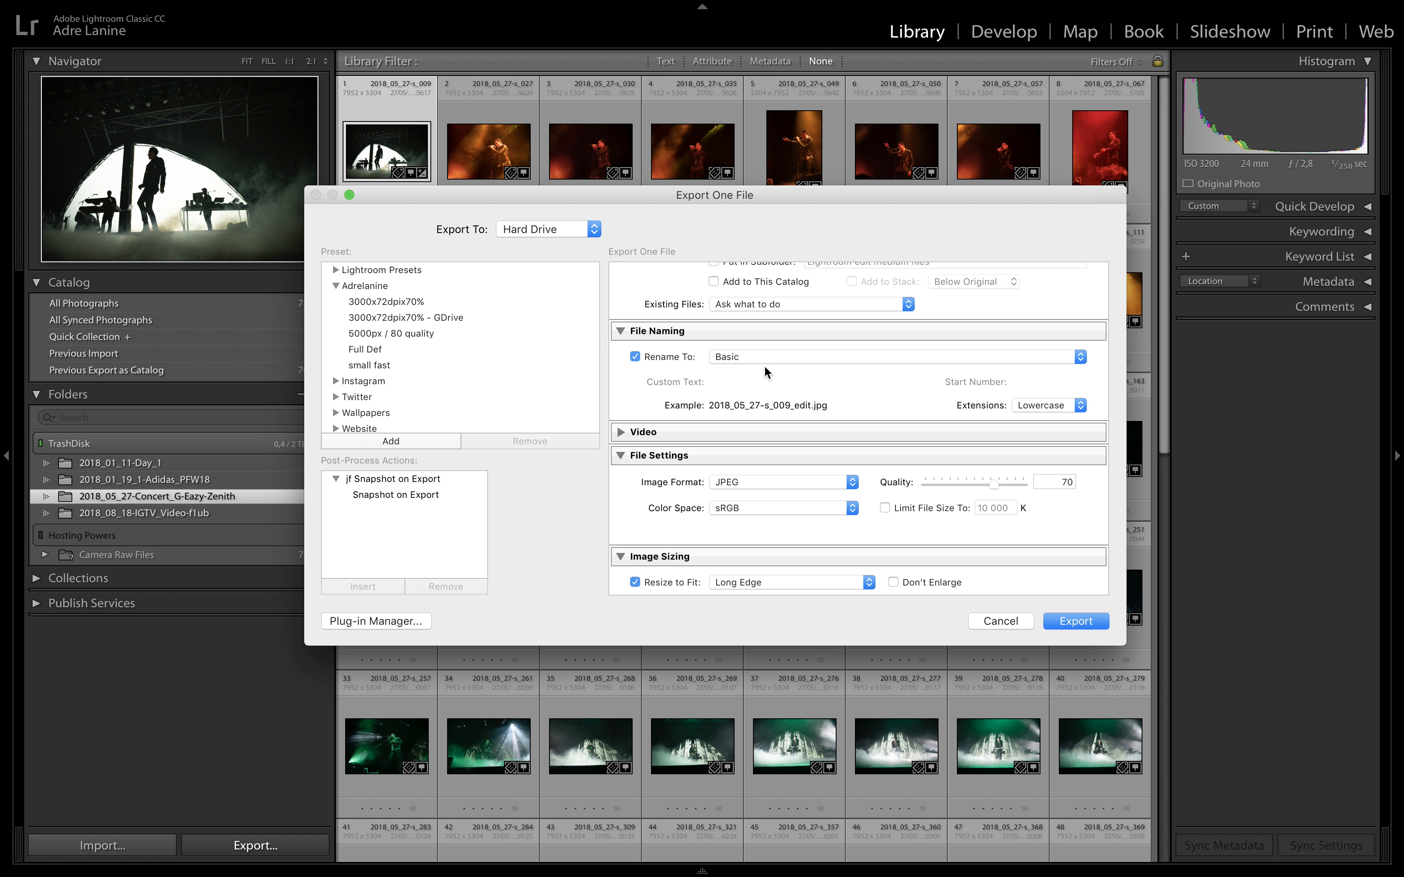
Examine the export options for video, file settings, image sizing, output sharpening, metadata and snapshots.
{"action": "scroll", "coordinate": [764, 365], "scroll_direction": "down", "scroll_amount": 3}
{"action": "left_click", "coordinate": [671, 336]}
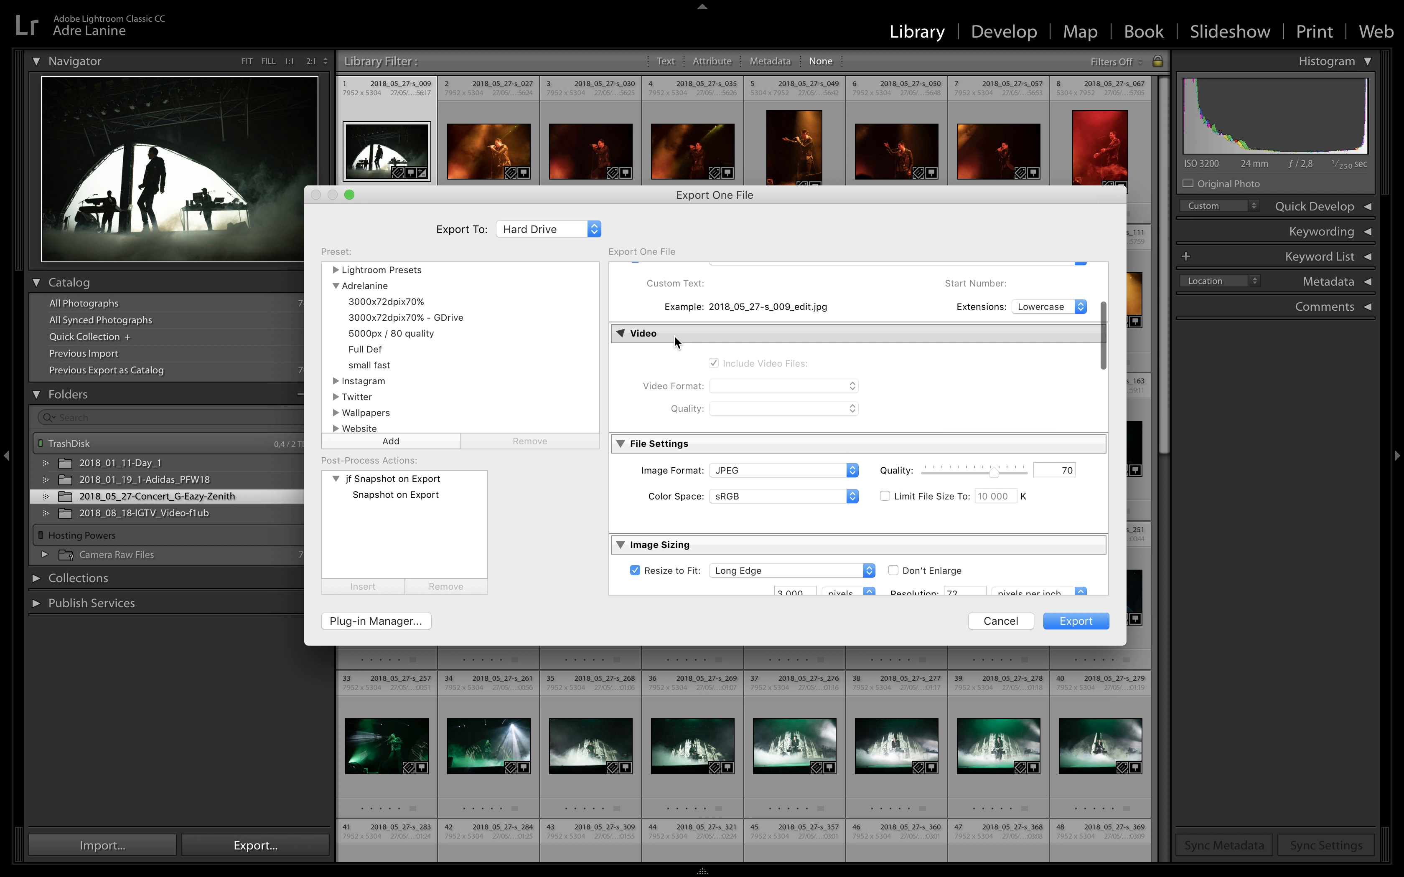
{"action": "left_click", "coordinate": [674, 336]}
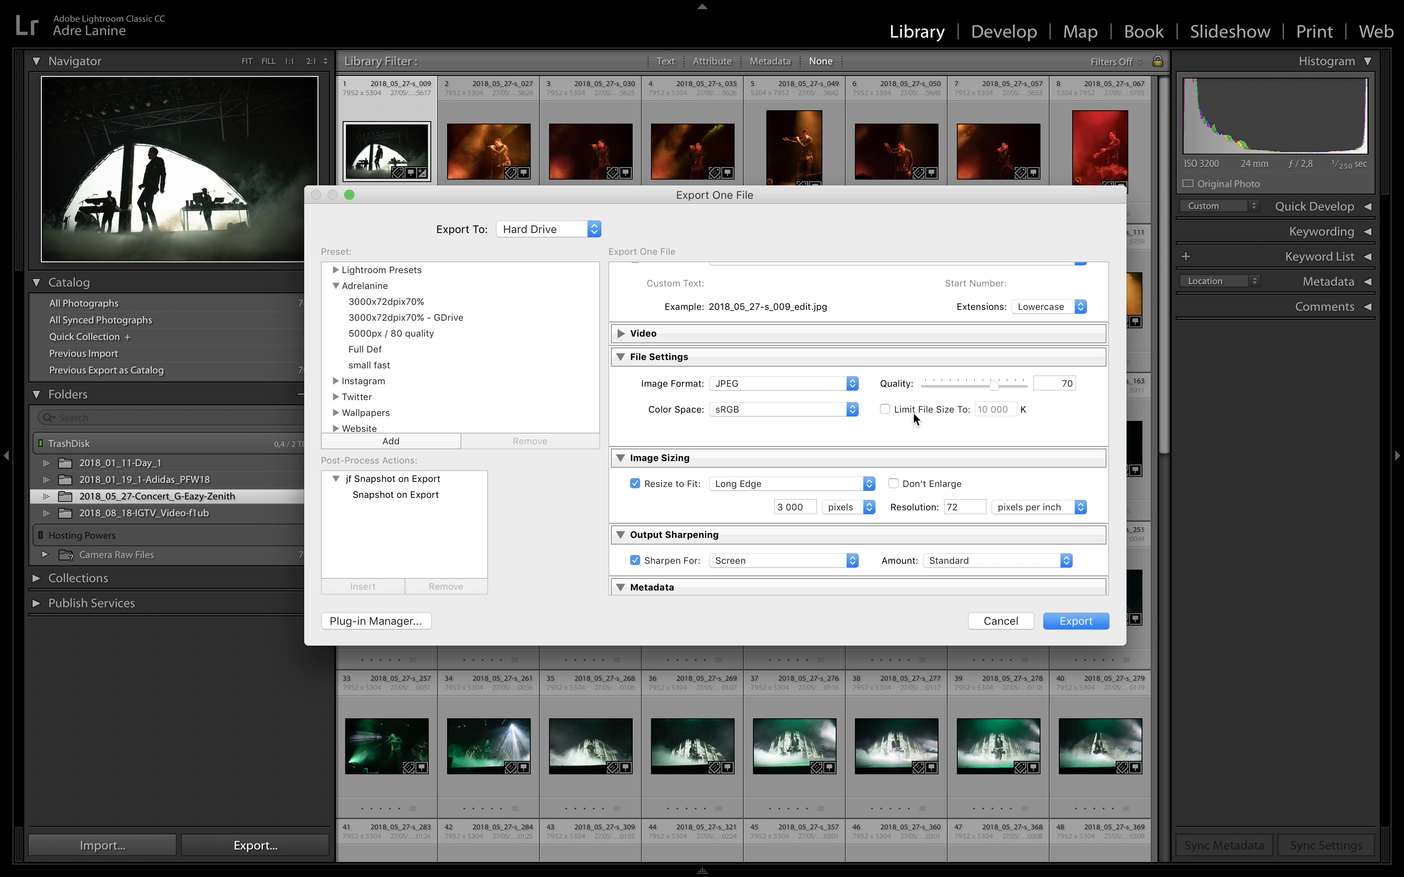
{"action": "scroll", "coordinate": [864, 415], "scroll_direction": "down", "scroll_amount": 2}
{"action": "scroll", "coordinate": [853, 419], "scroll_direction": "down", "scroll_amount": 3}
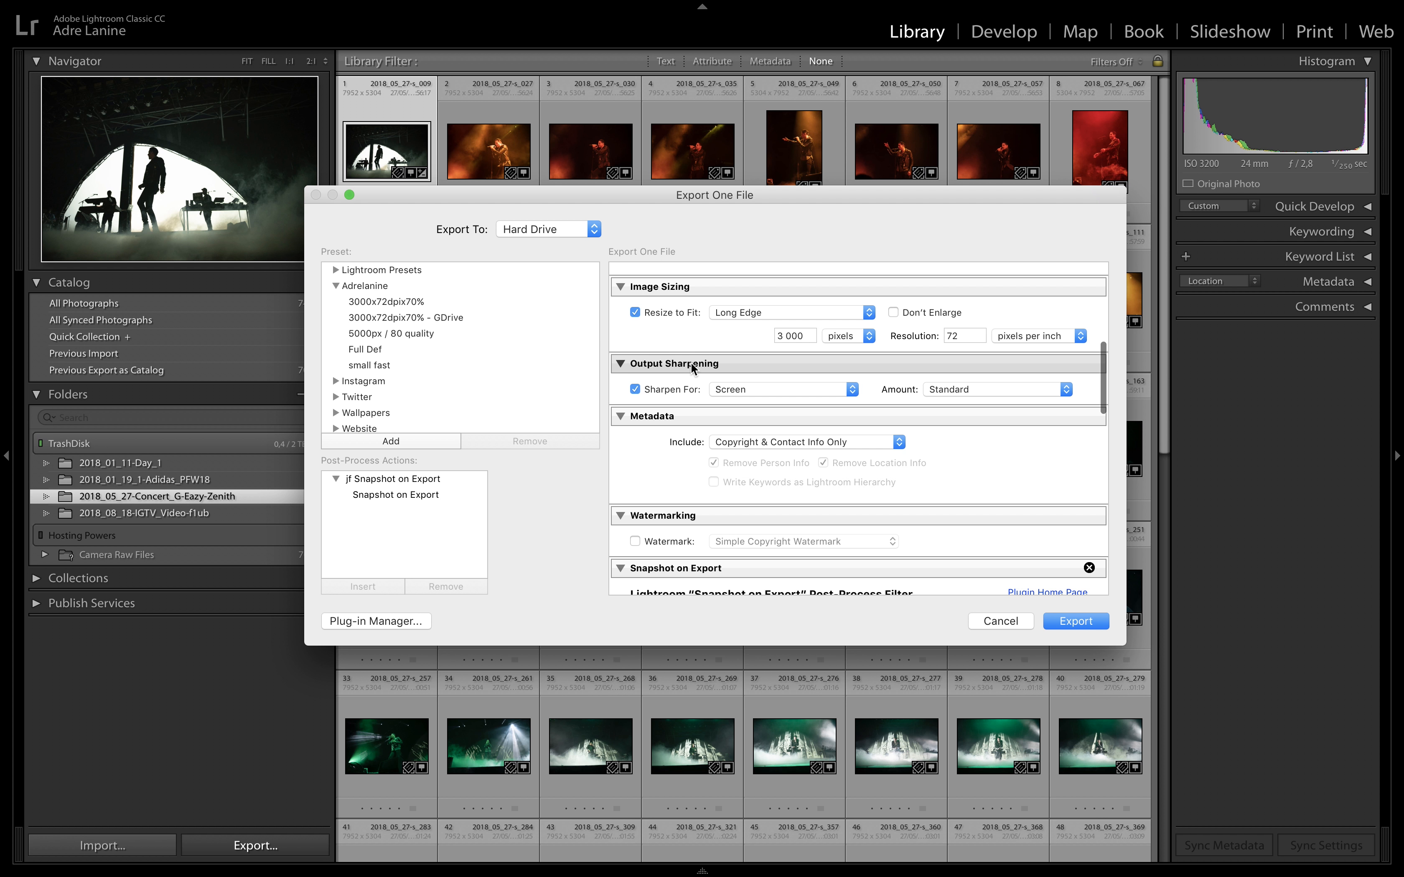
{"action": "scroll", "coordinate": [822, 398], "scroll_direction": "down", "scroll_amount": 2}
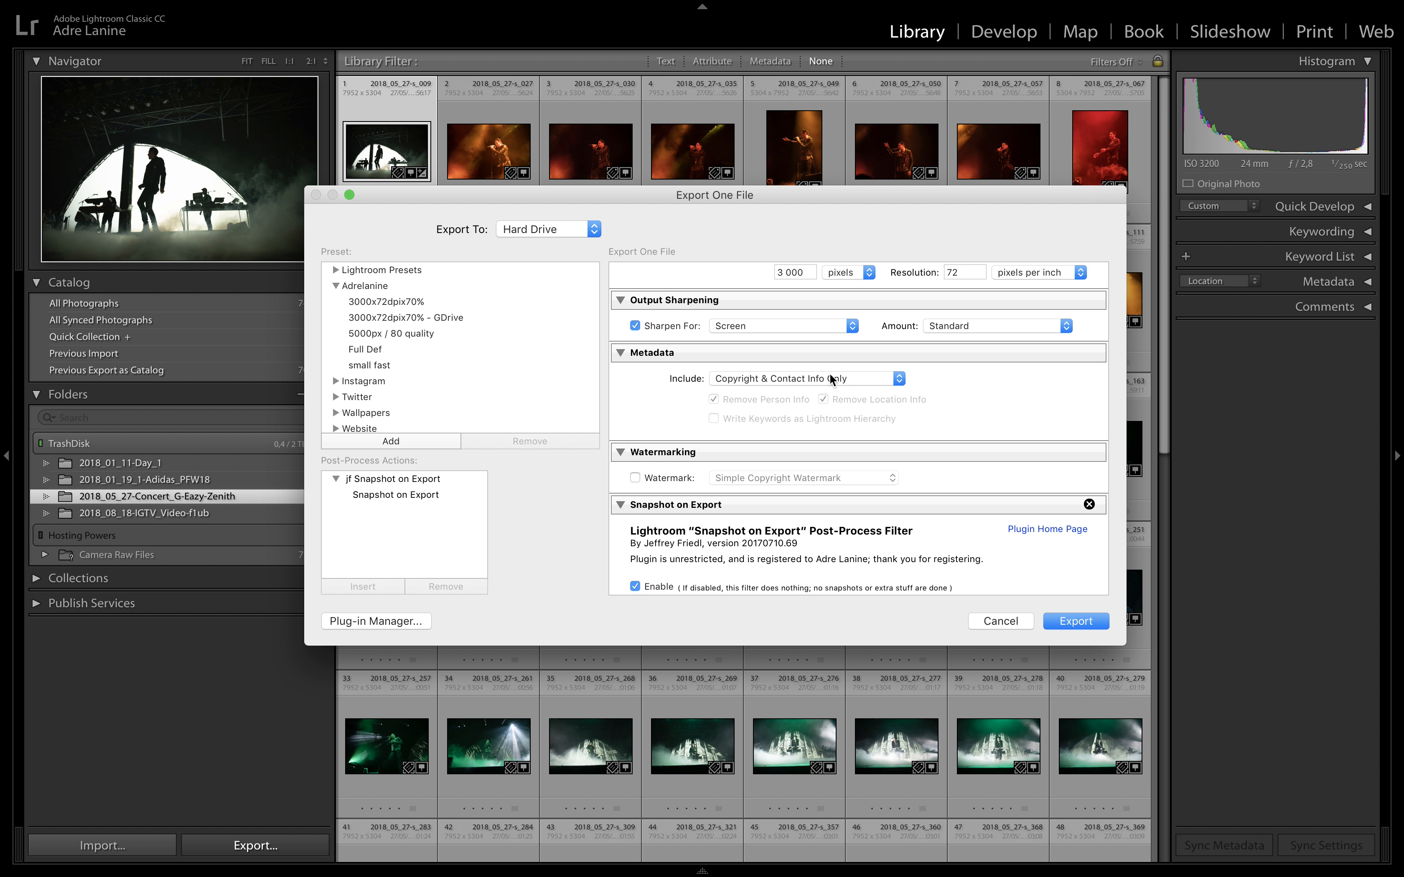
{"action": "scroll", "coordinate": [645, 478], "scroll_direction": "down", "scroll_amount": 6}
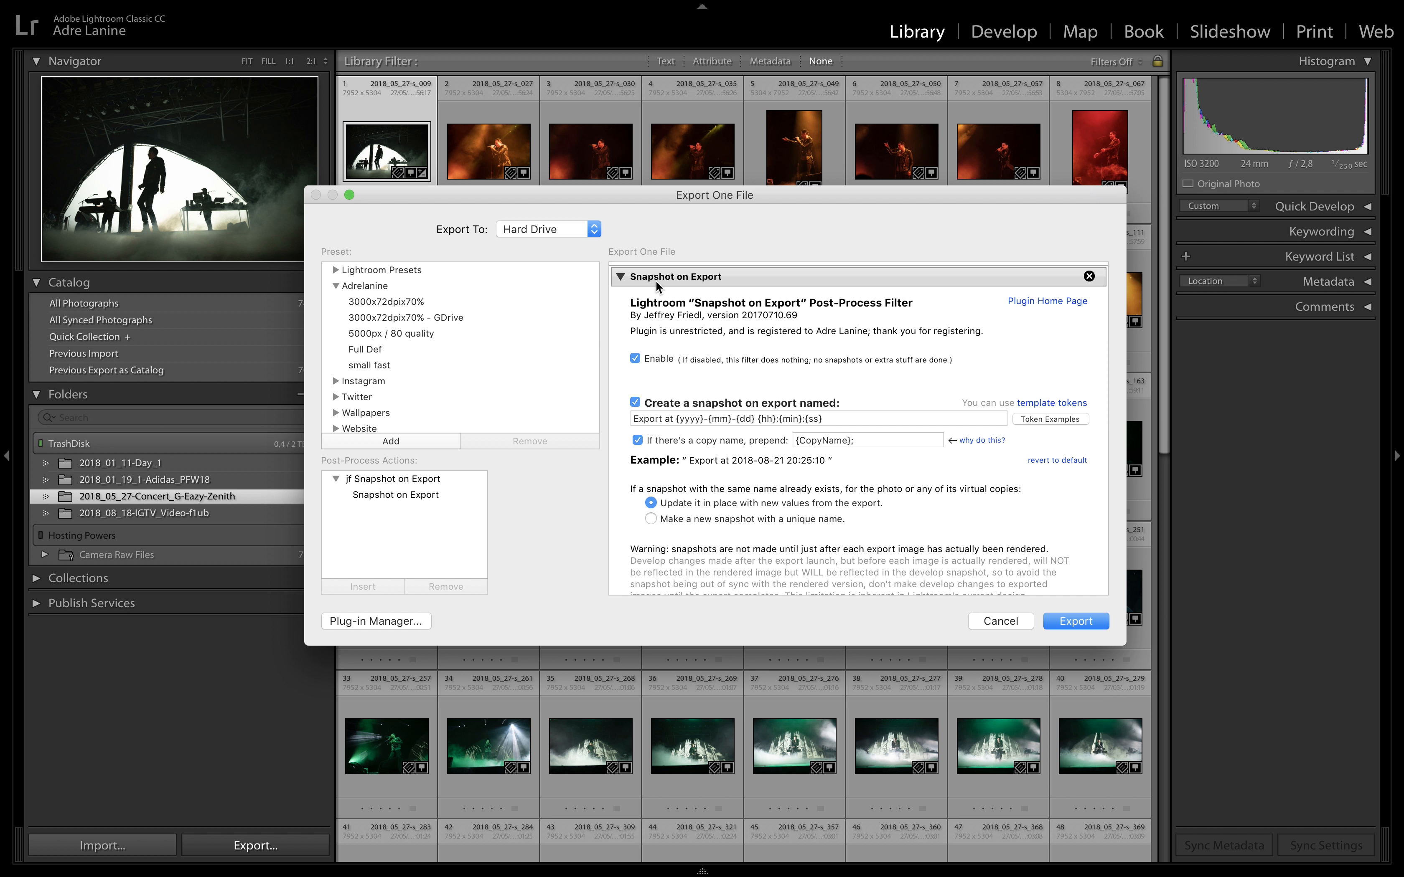
Collapse the Snapshot on Export section and check the Post-Processing options.
{"action": "left_click", "coordinate": [658, 278]}
{"action": "scroll", "coordinate": [617, 377], "scroll_direction": "up", "scroll_amount": 5}
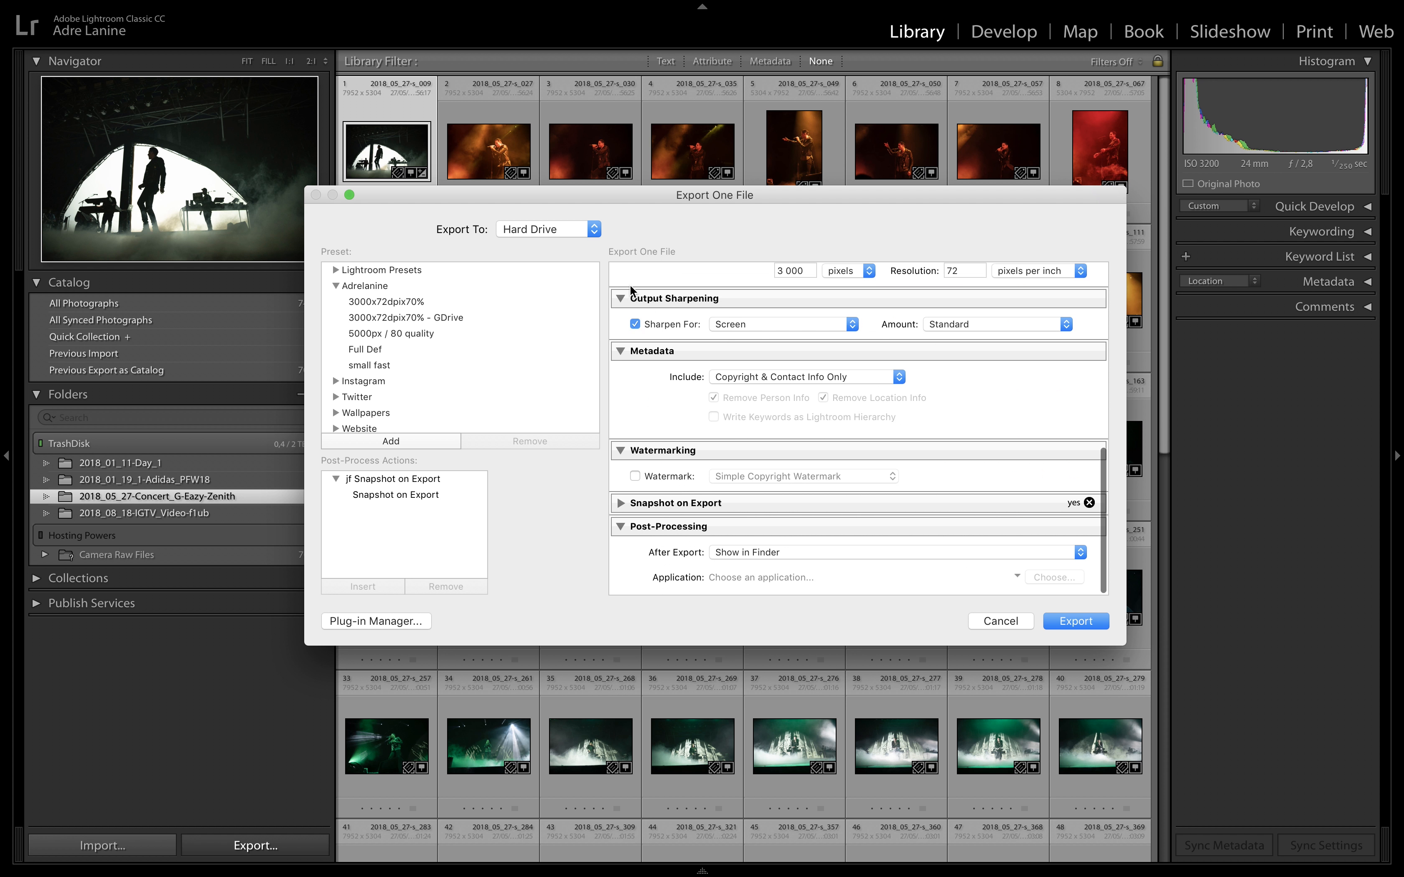
{"action": "scroll", "coordinate": [617, 382], "scroll_direction": "down", "scroll_amount": 2}
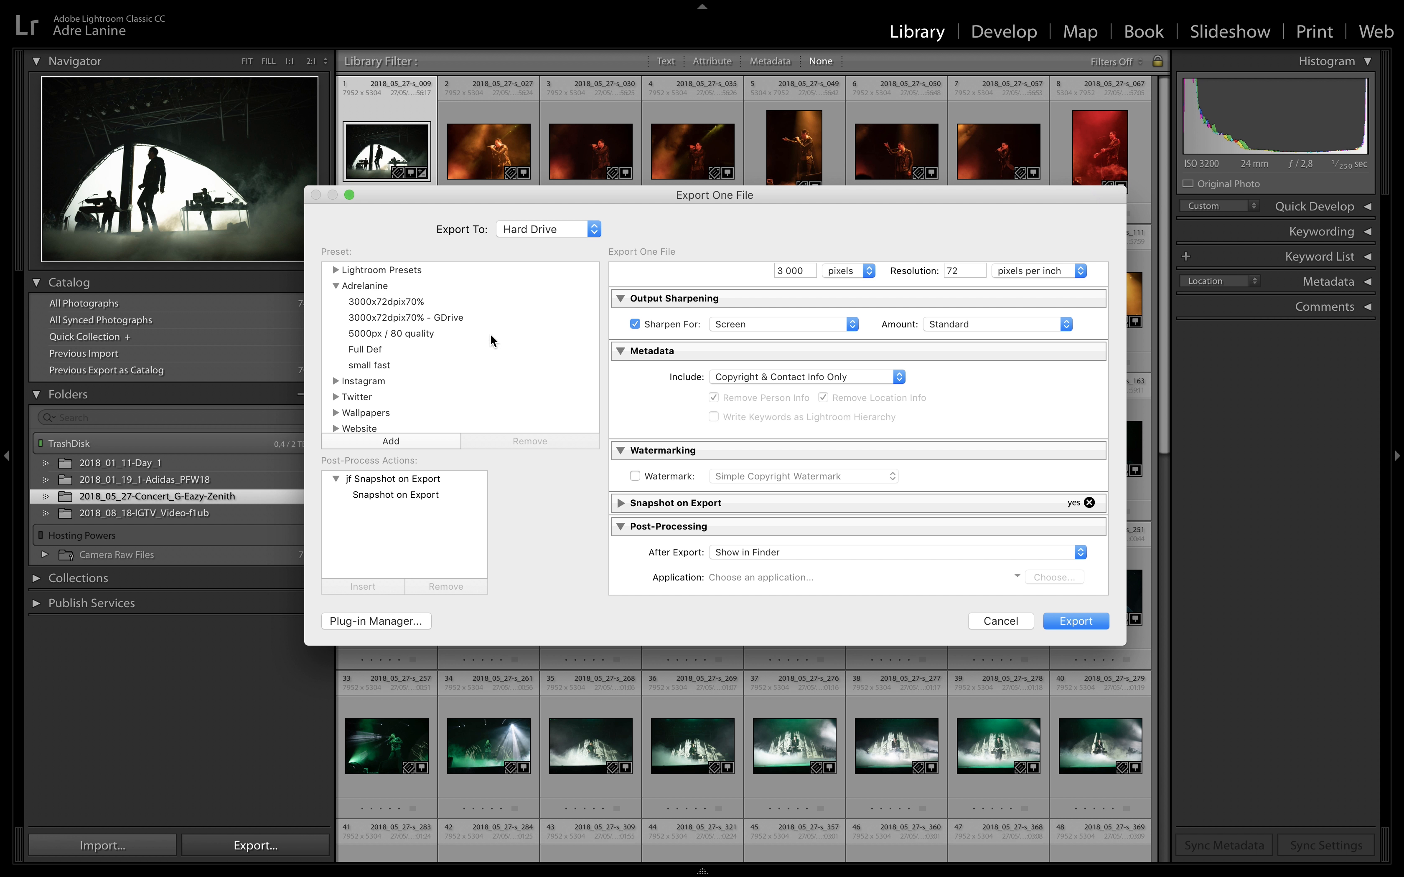
Load the "3000x72dpix70% - GDrive" preset and examine its Google Drive, file, metadata and snapshot settings.
{"action": "left_click", "coordinate": [449, 318]}
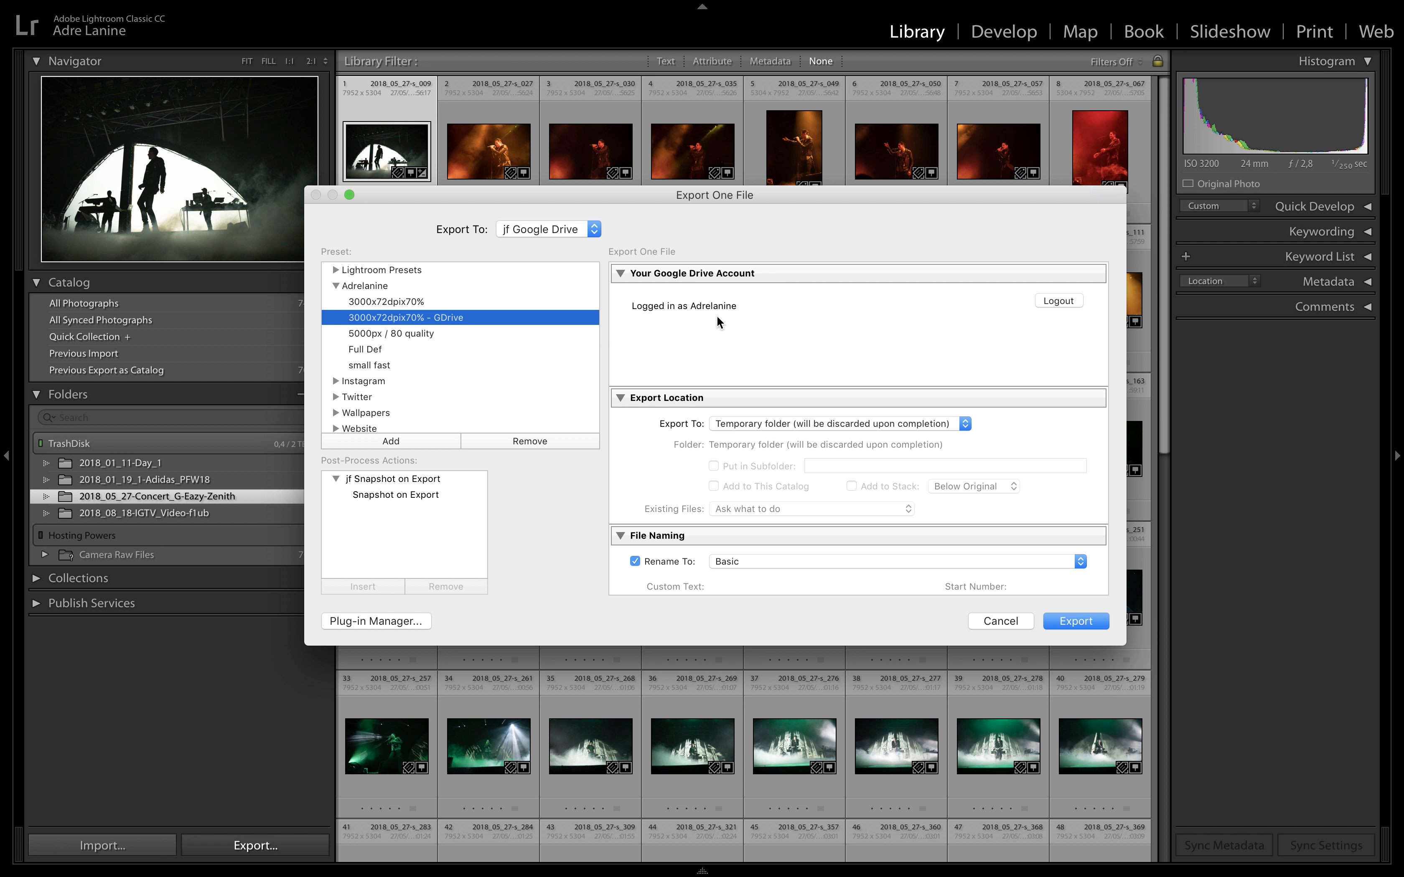
{"action": "scroll", "coordinate": [717, 315], "scroll_direction": "down", "scroll_amount": 10}
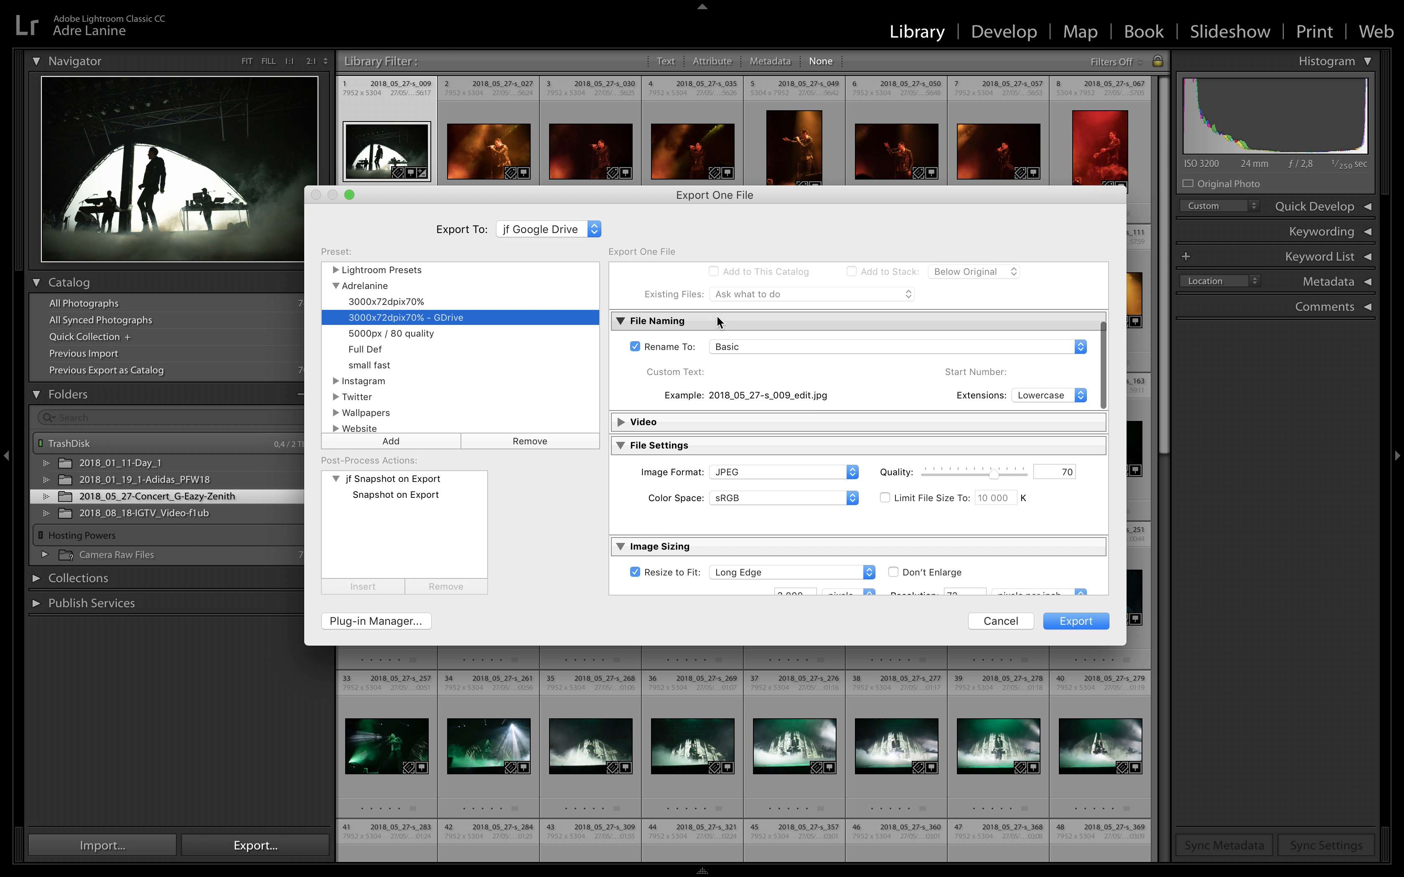
{"action": "scroll", "coordinate": [861, 411], "scroll_direction": "down", "scroll_amount": 5}
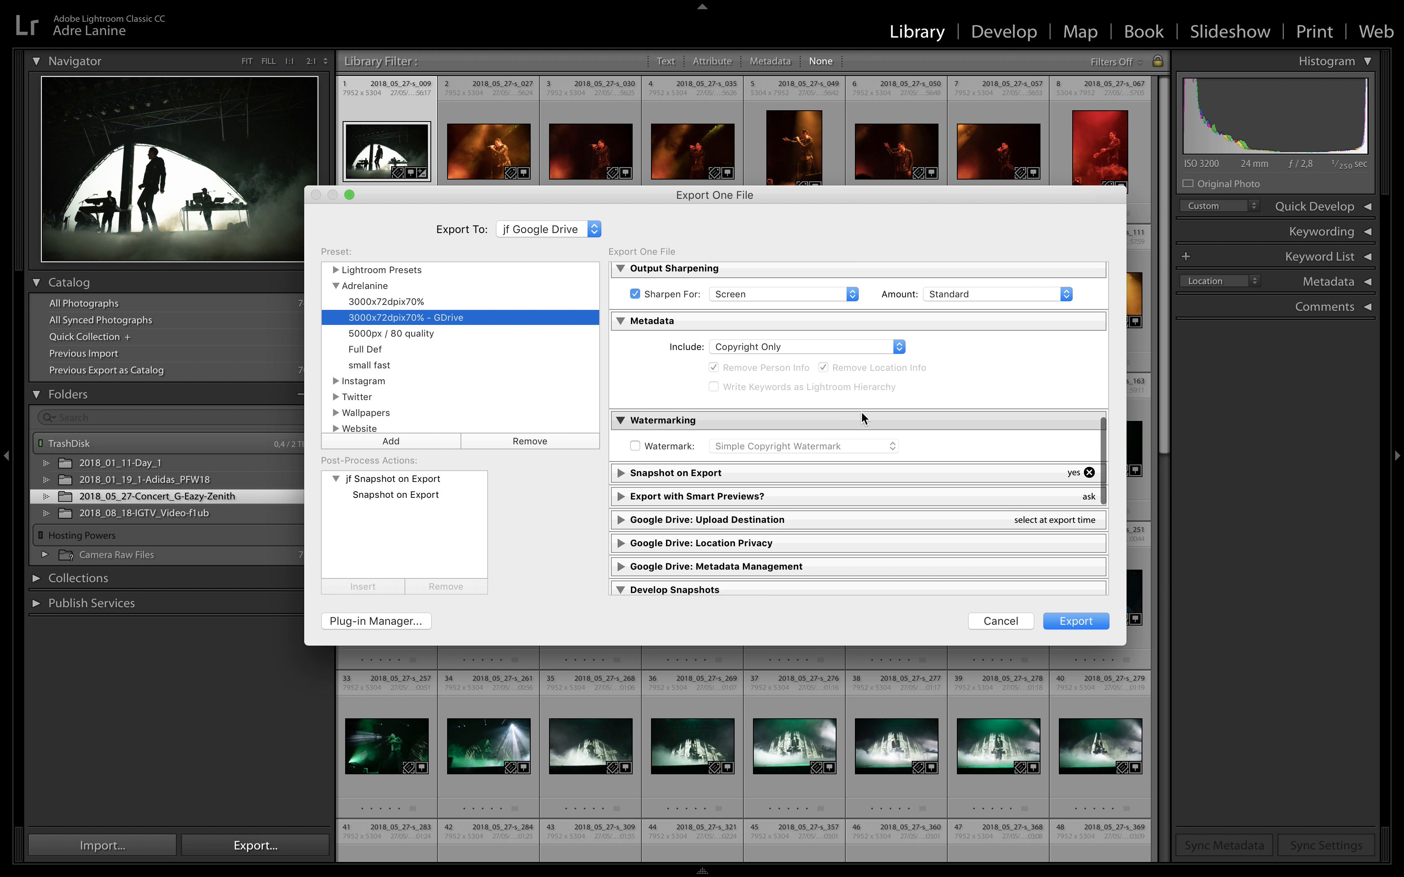
{"action": "scroll", "coordinate": [726, 424], "scroll_direction": "down", "scroll_amount": 5}
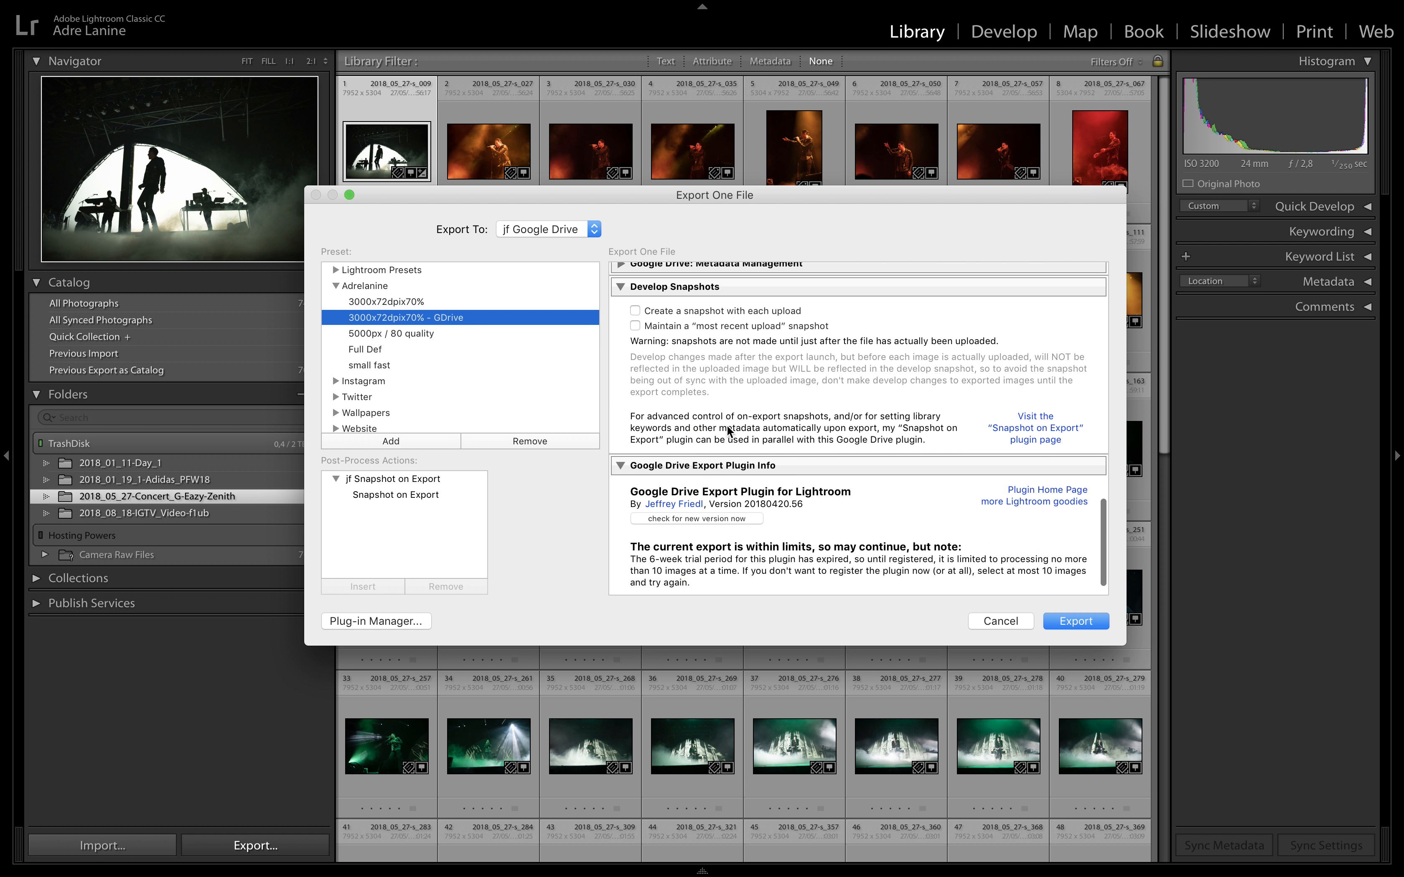
{"action": "scroll", "coordinate": [726, 425], "scroll_direction": "up", "scroll_amount": 10}
{"action": "scroll", "coordinate": [726, 425], "scroll_direction": "up", "scroll_amount": 5}
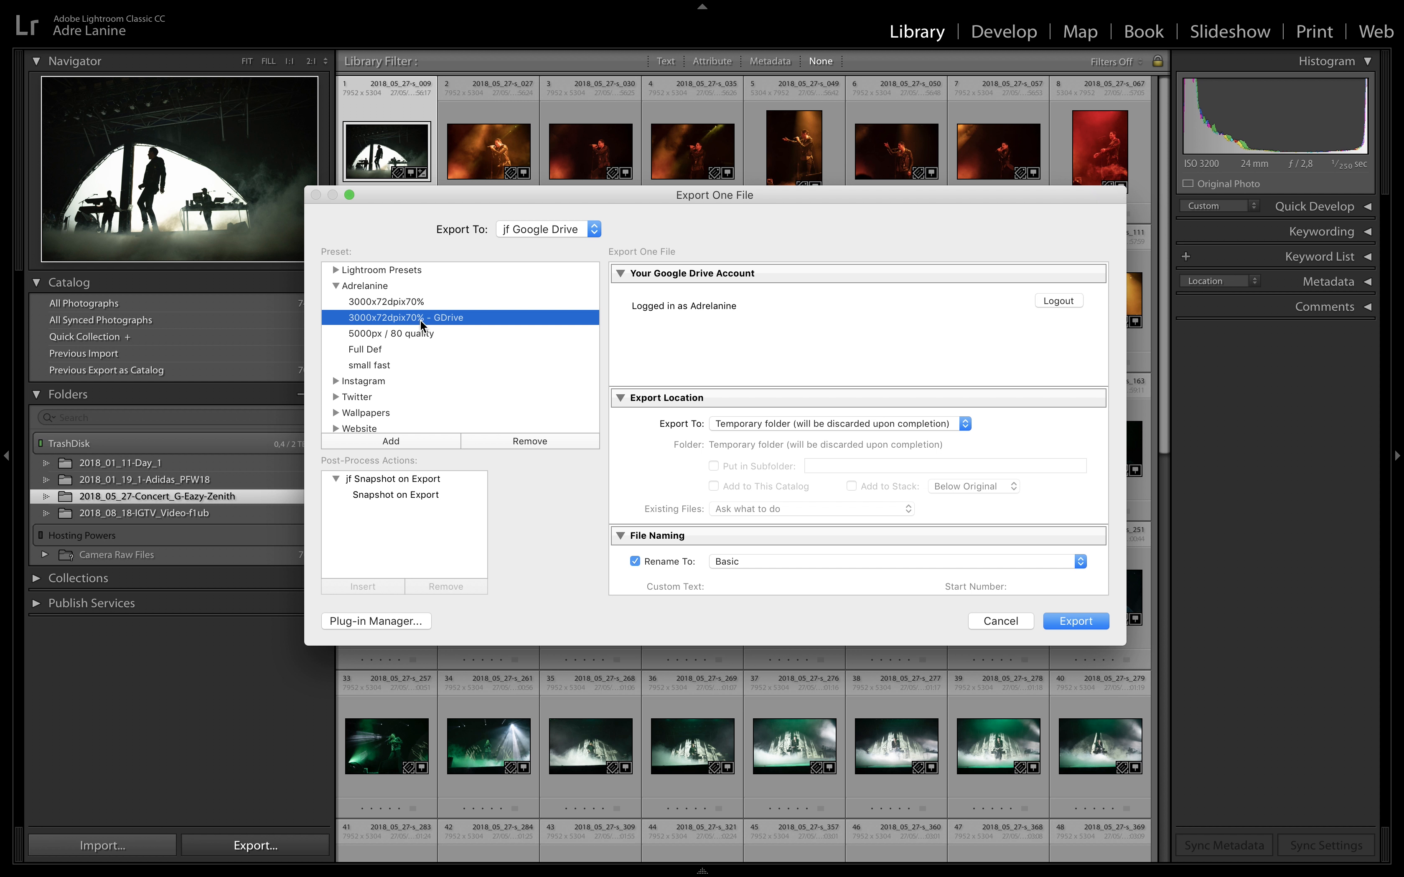
Load the "5000px / 80 quality" preset and examine its quality, image sizing, sharpening and metadata settings.
{"action": "left_click", "coordinate": [429, 334]}
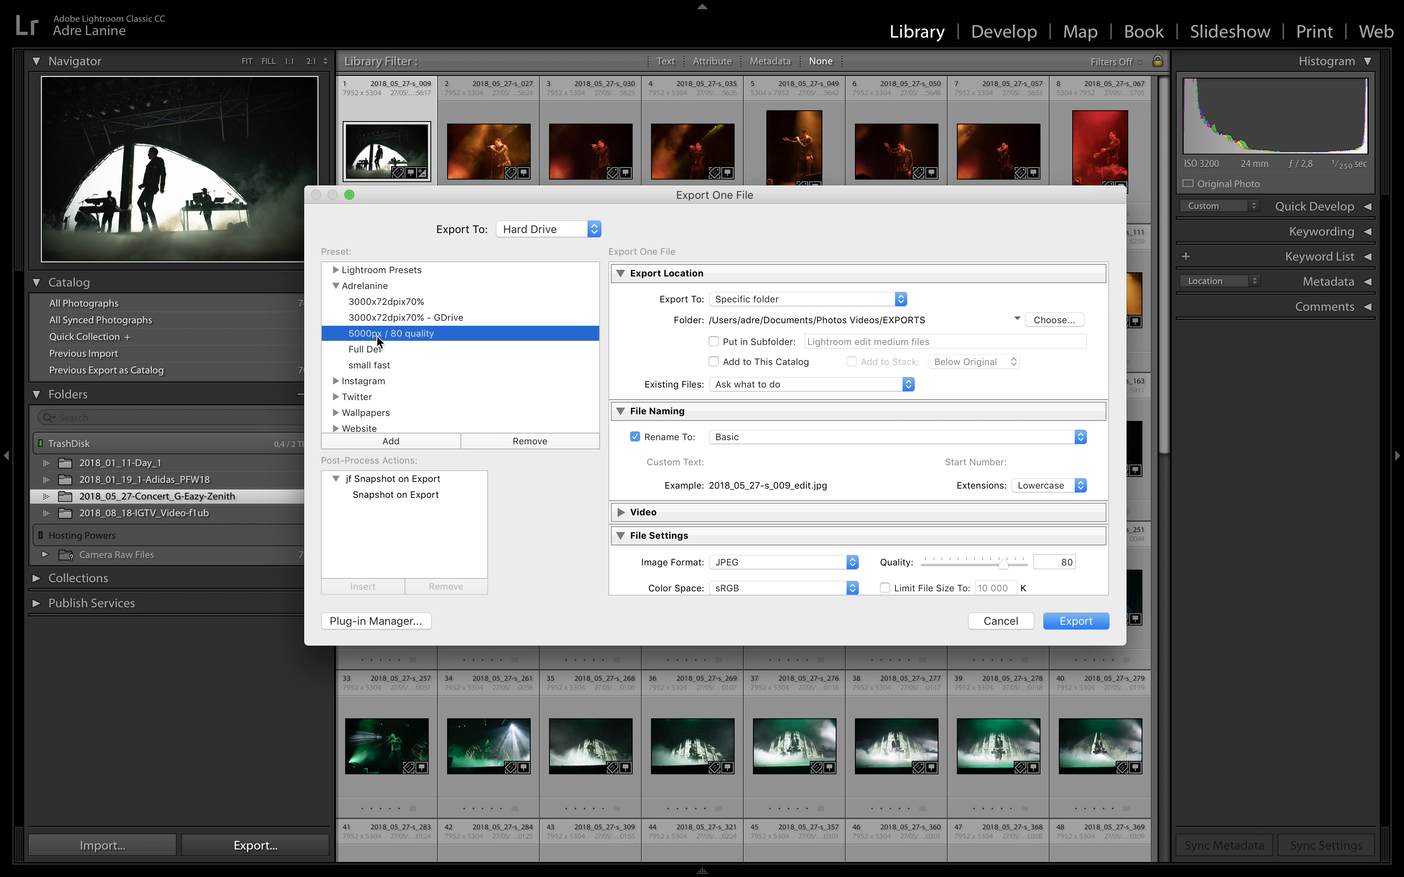
{"action": "scroll", "coordinate": [793, 397], "scroll_direction": "down", "scroll_amount": 3}
{"action": "scroll", "coordinate": [987, 420], "scroll_direction": "down", "scroll_amount": 3}
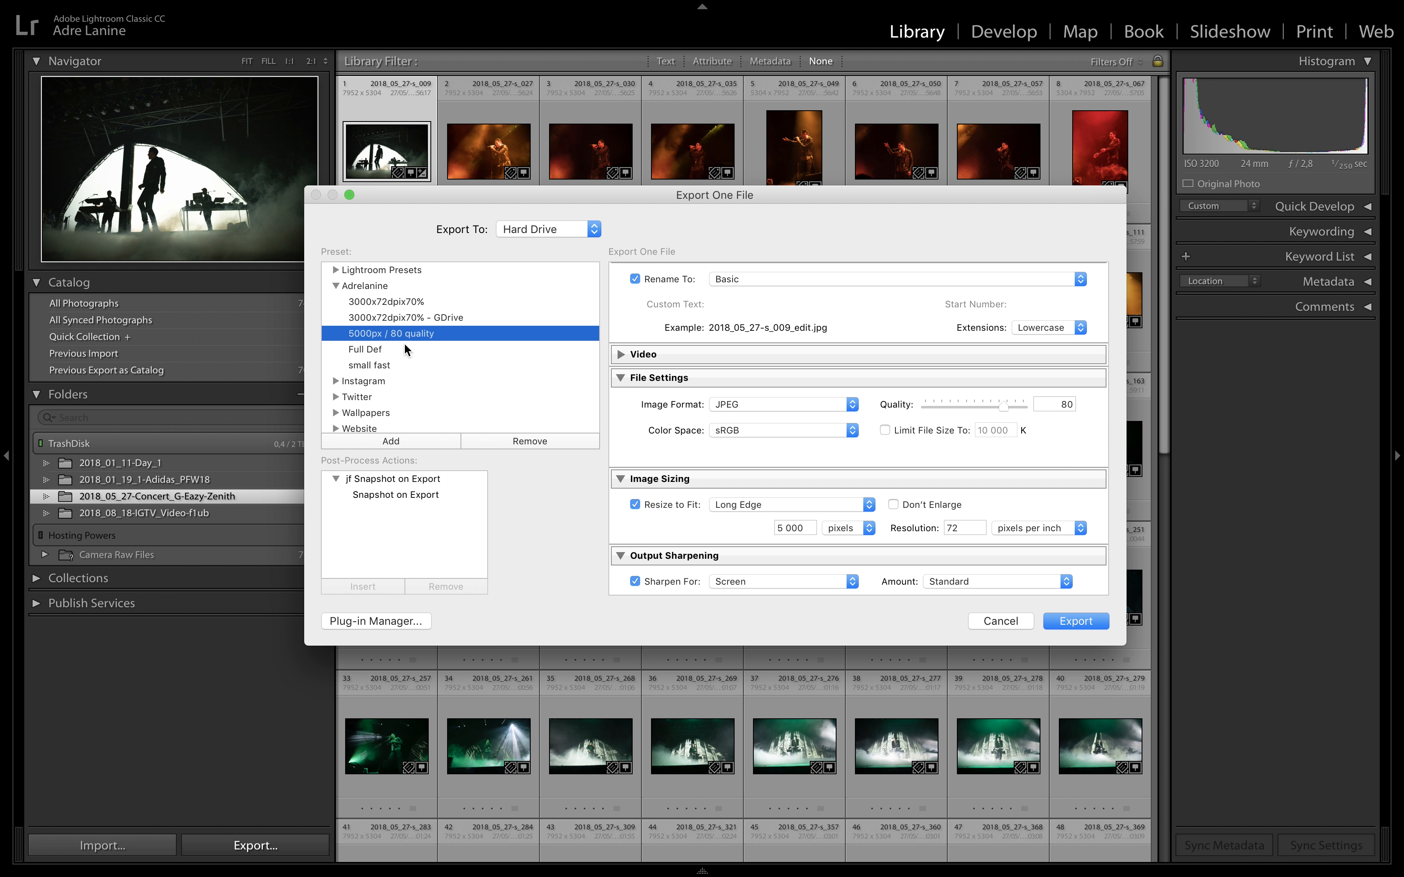
{"action": "scroll", "coordinate": [768, 413], "scroll_direction": "down", "scroll_amount": 10}
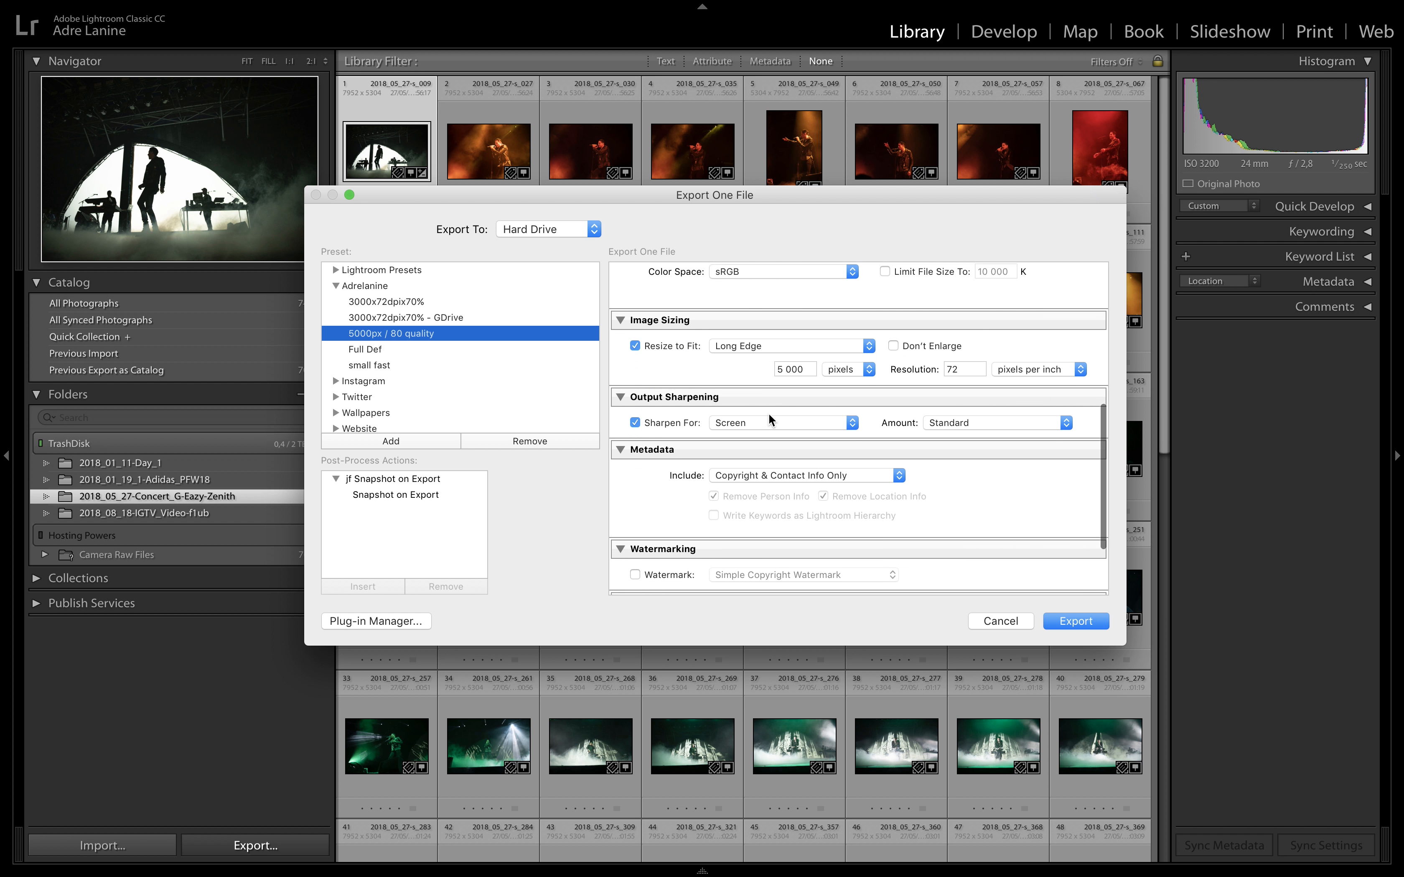
{"action": "scroll", "coordinate": [834, 375], "scroll_direction": "up", "scroll_amount": 10}
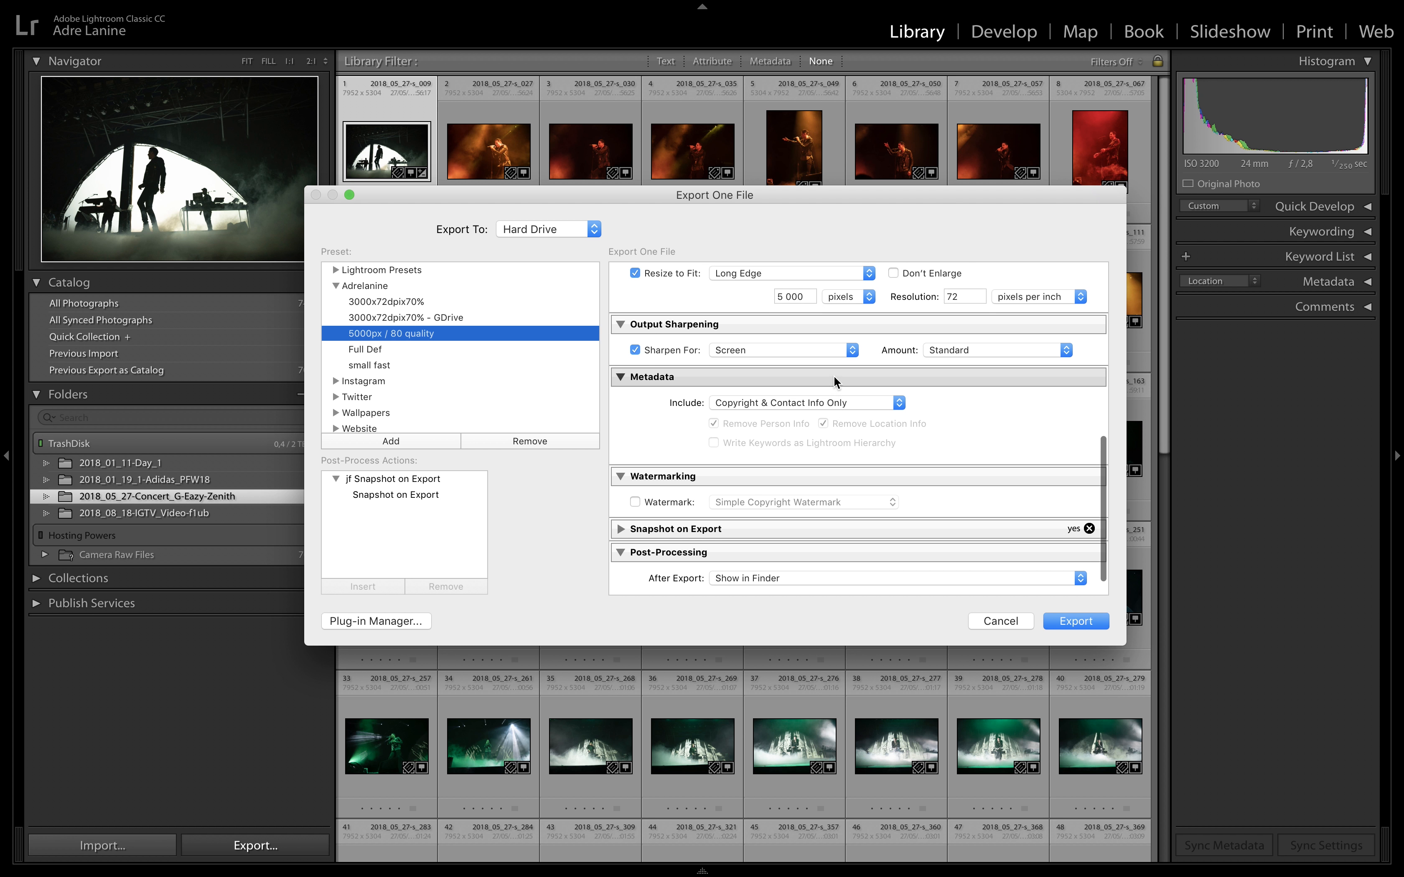
Load the Full Def preset, set its resolution to 300 pixels per inch, and update the preset with the current settings.
{"action": "left_click", "coordinate": [374, 350]}
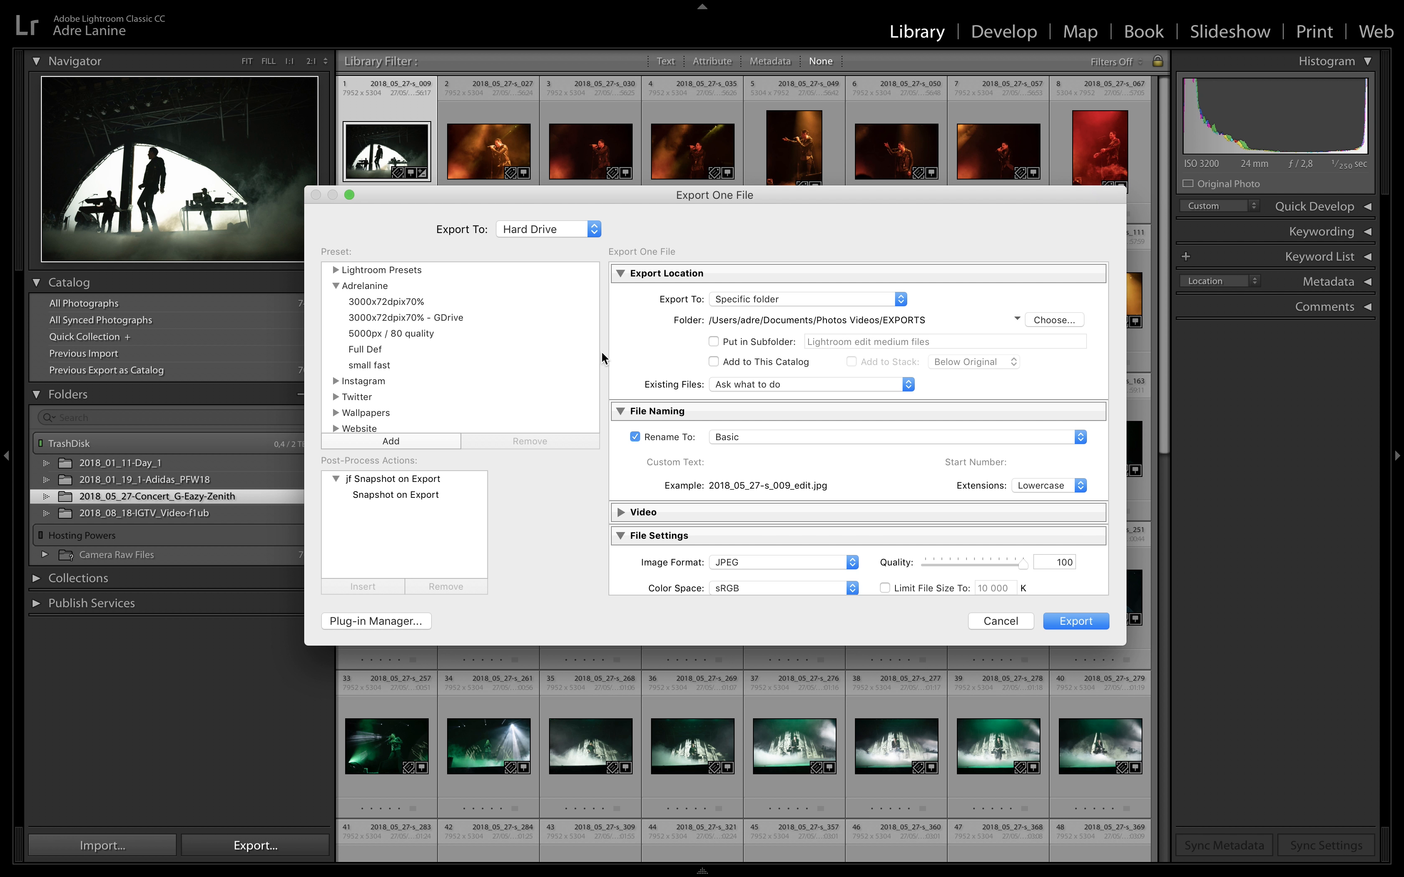
{"action": "scroll", "coordinate": [1032, 470], "scroll_direction": "down", "scroll_amount": 6}
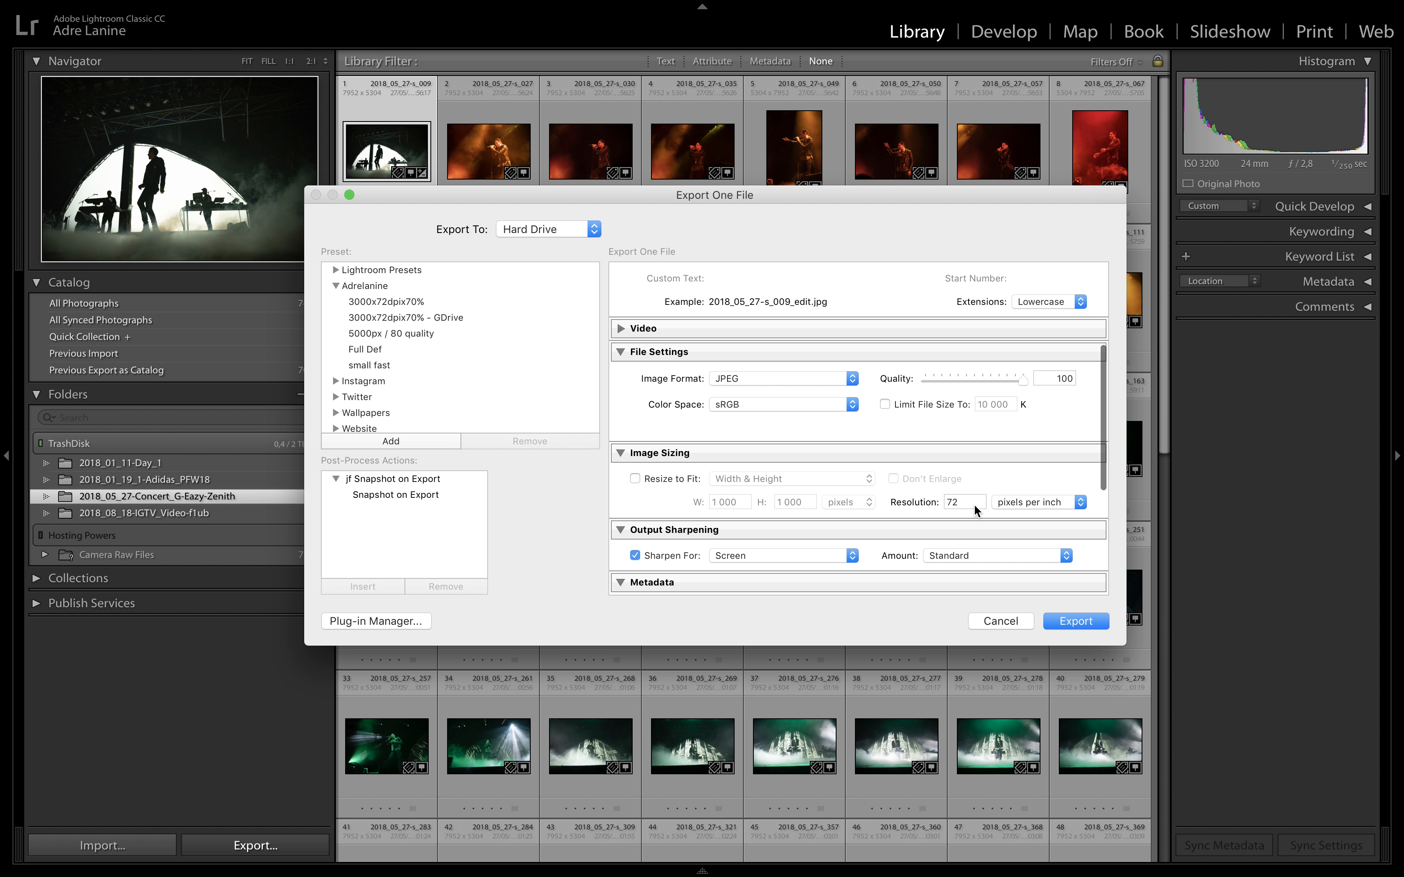
{"action": "type", "text": "300"}
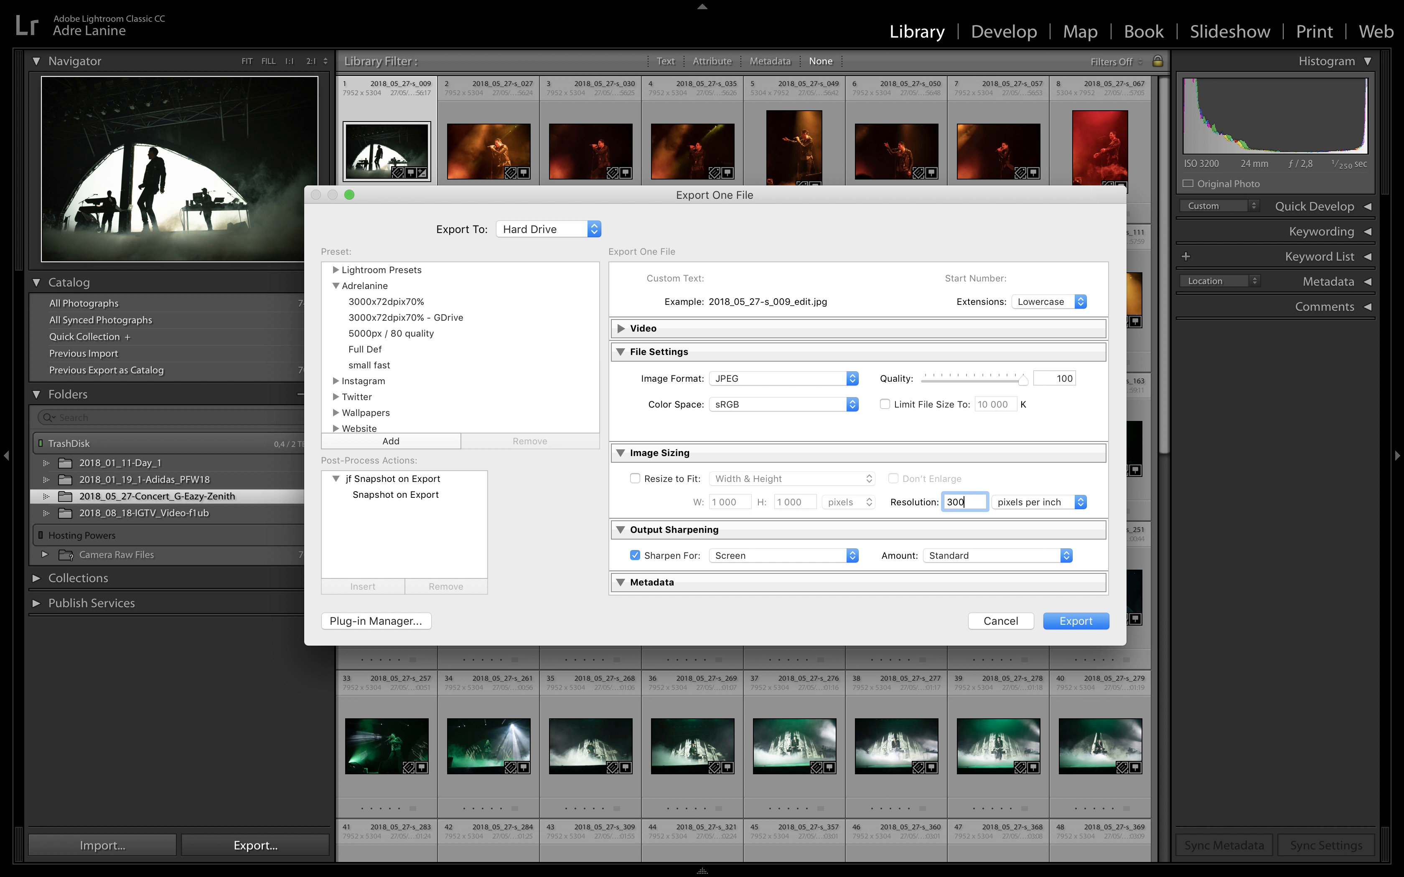
{"action": "right_click", "coordinate": [359, 354]}
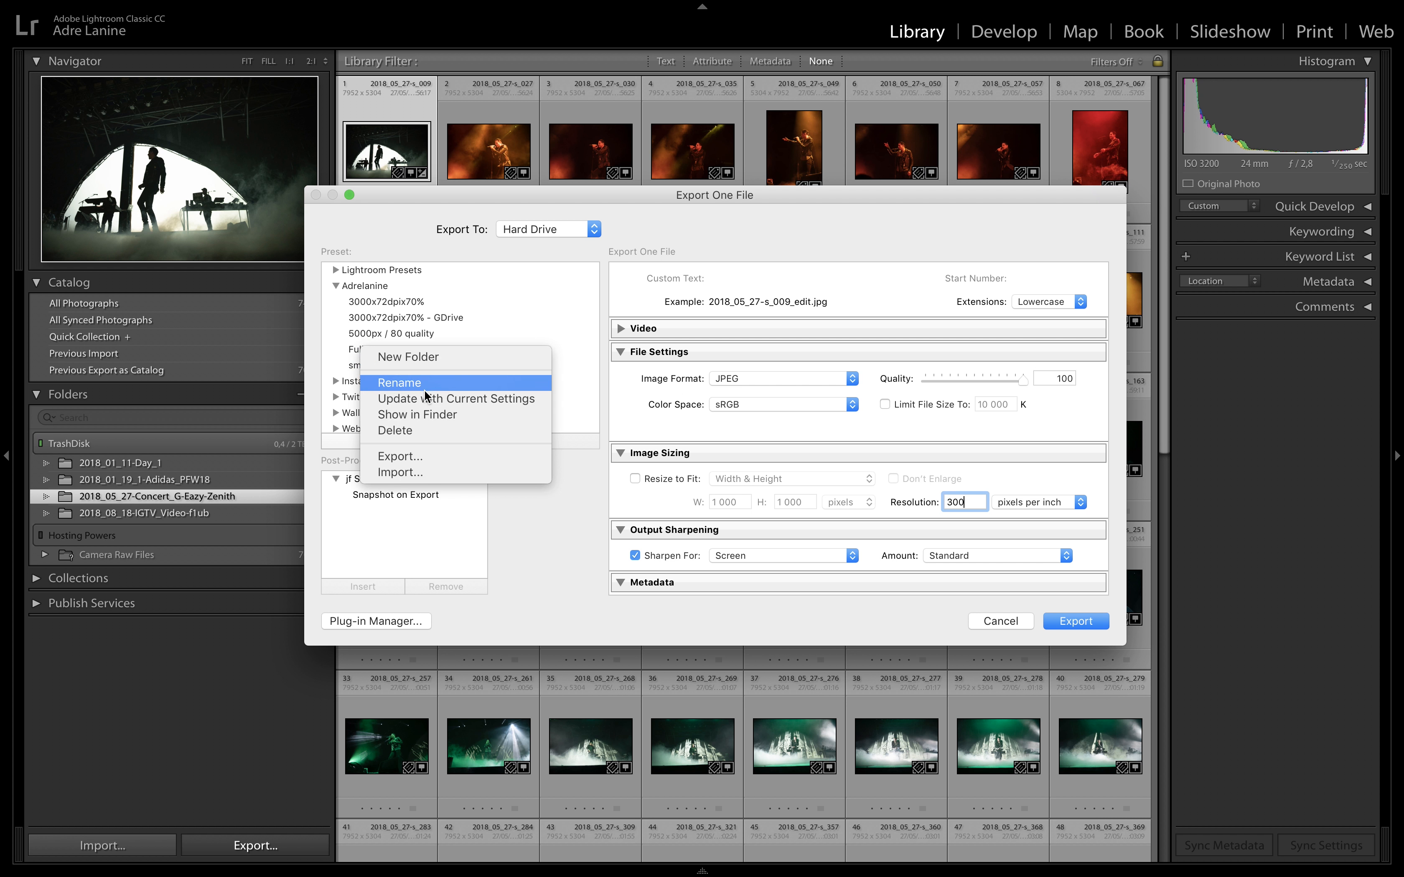
{"action": "left_click", "coordinate": [432, 400]}
Review the Full Def preset's image sizing, output sharpening, metadata and post-processing settings.
{"action": "scroll", "coordinate": [902, 489], "scroll_direction": "up", "scroll_amount": 5}
{"action": "scroll", "coordinate": [857, 486], "scroll_direction": "down", "scroll_amount": 7}
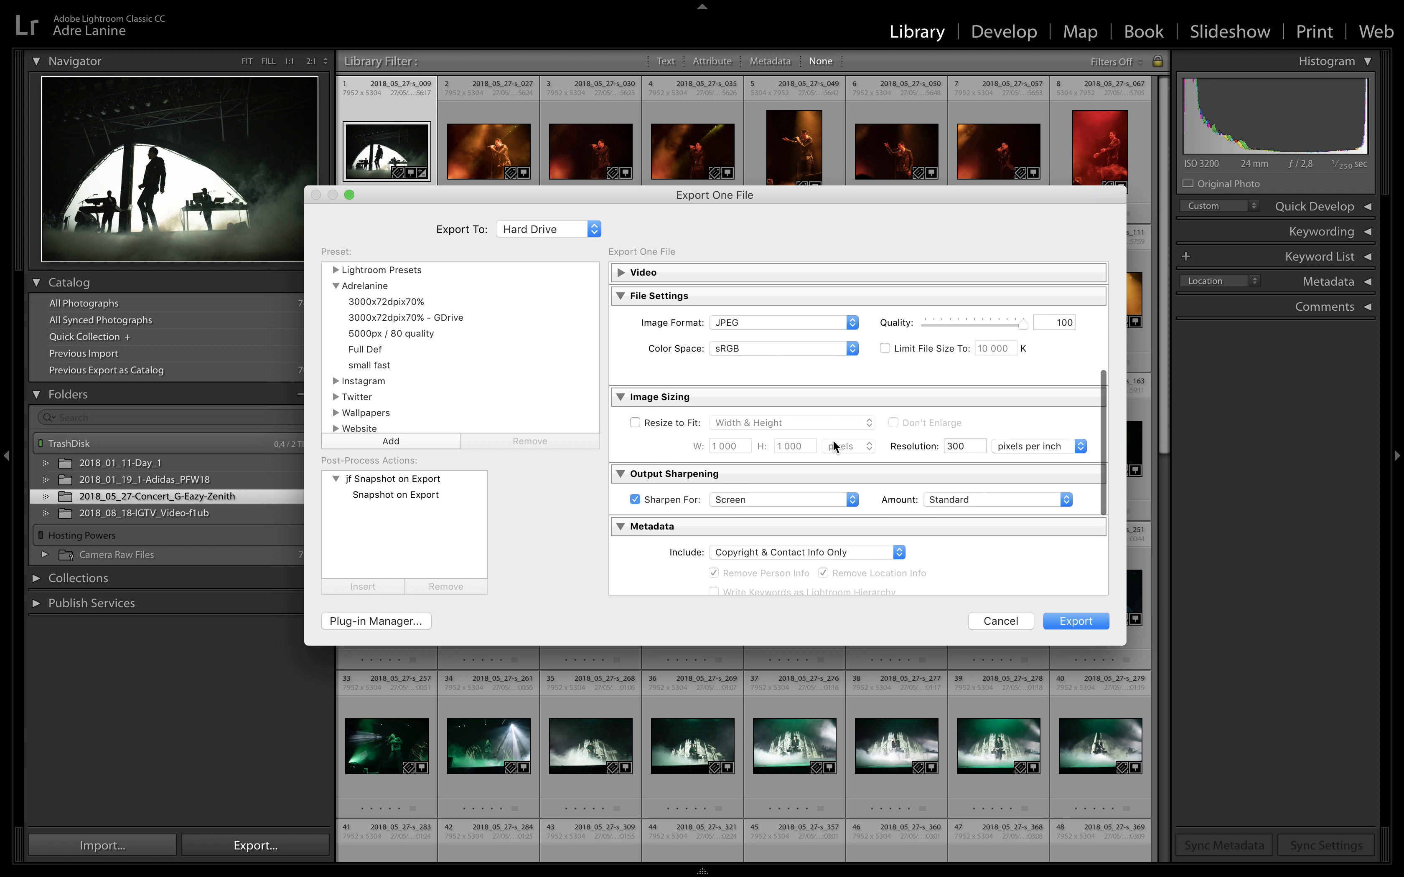
{"action": "scroll", "coordinate": [811, 439], "scroll_direction": "down", "scroll_amount": 2}
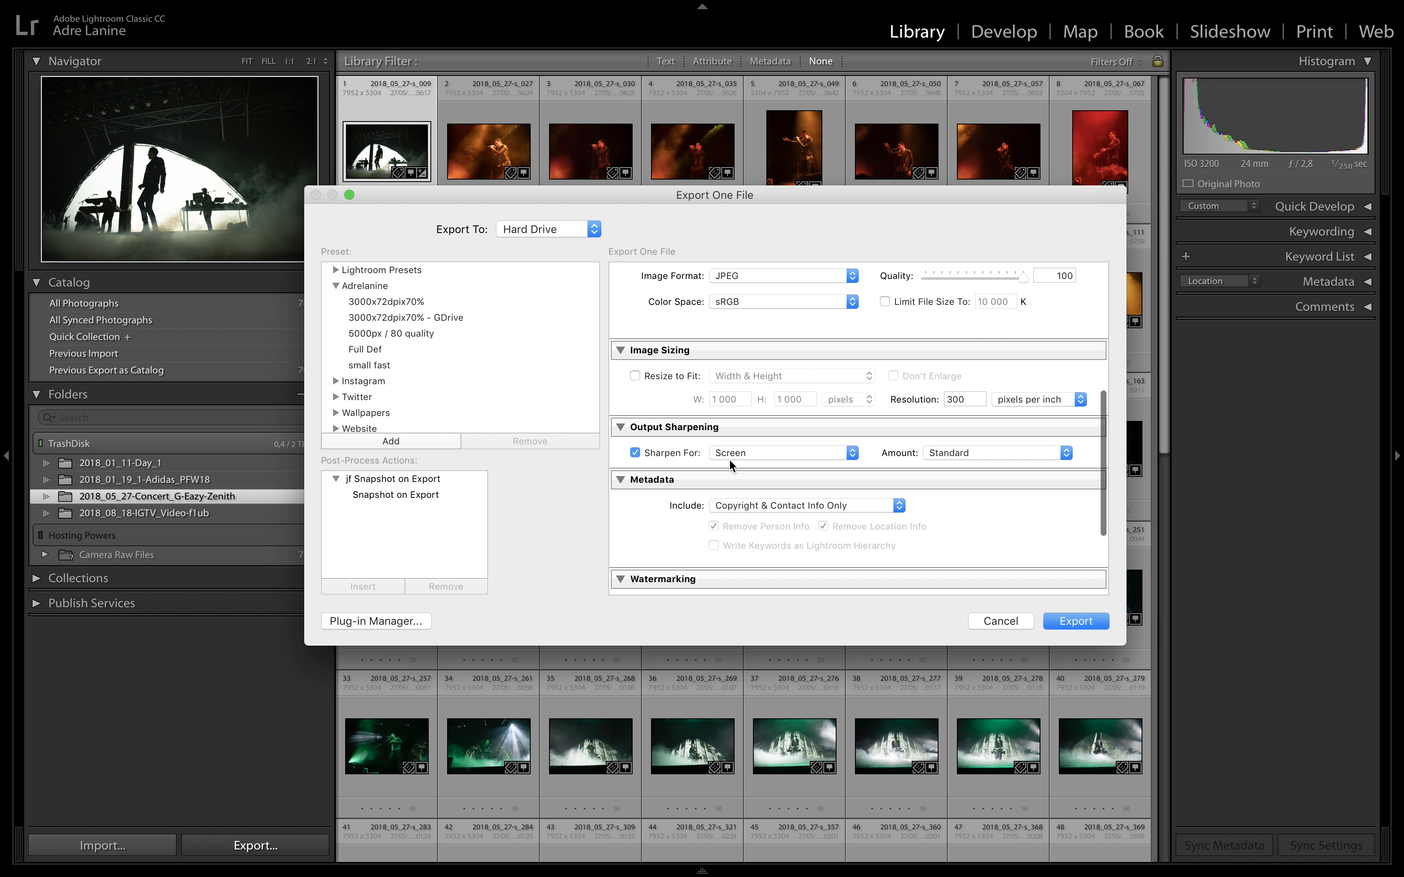
{"action": "scroll", "coordinate": [846, 498], "scroll_direction": "down", "scroll_amount": 3}
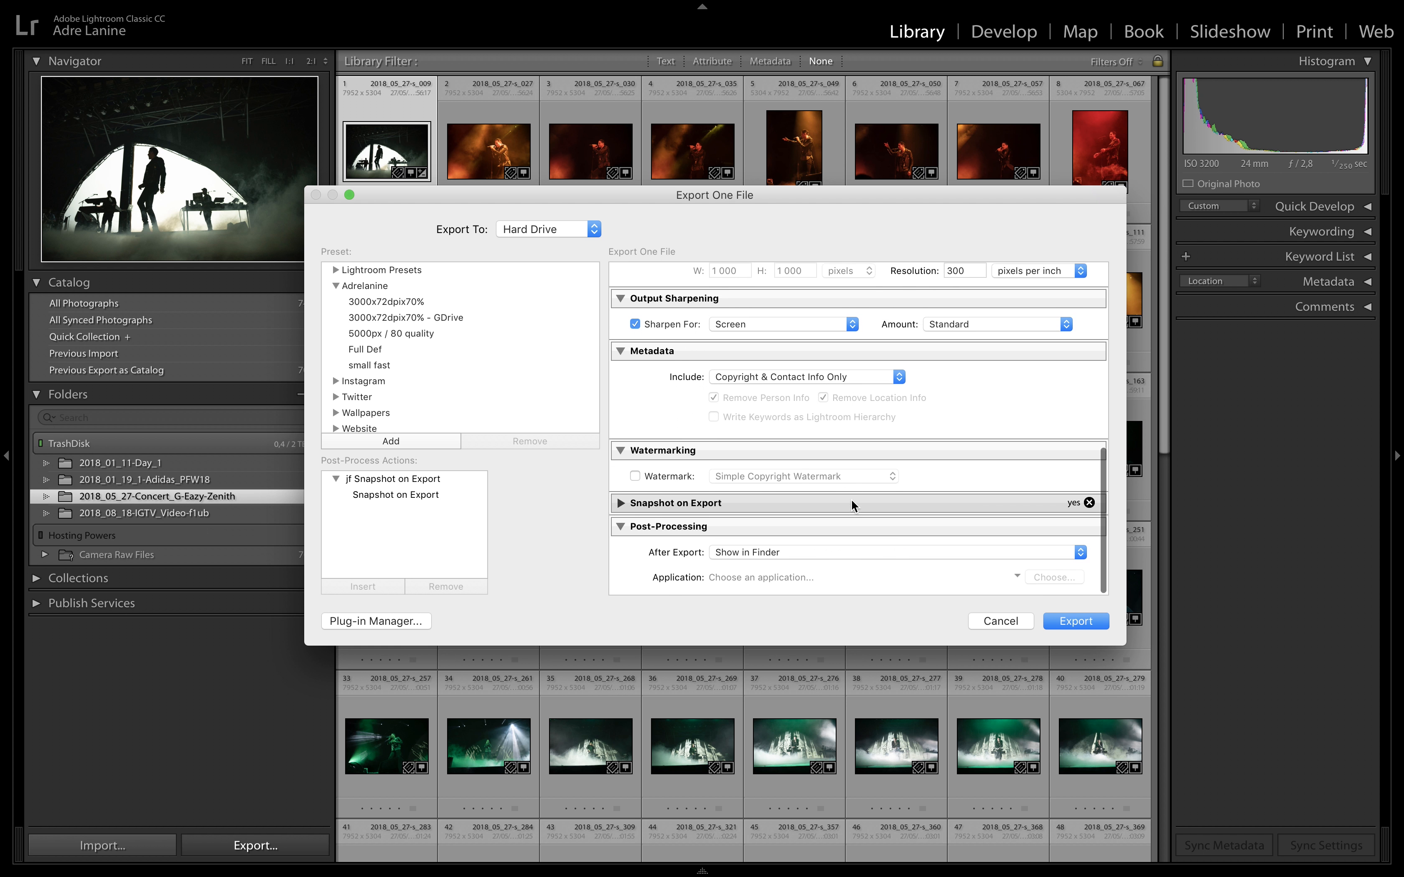
Load the "small fast" preset and examine its file size limit, image sizing, sharpening and metadata settings.
{"action": "left_click", "coordinate": [390, 364]}
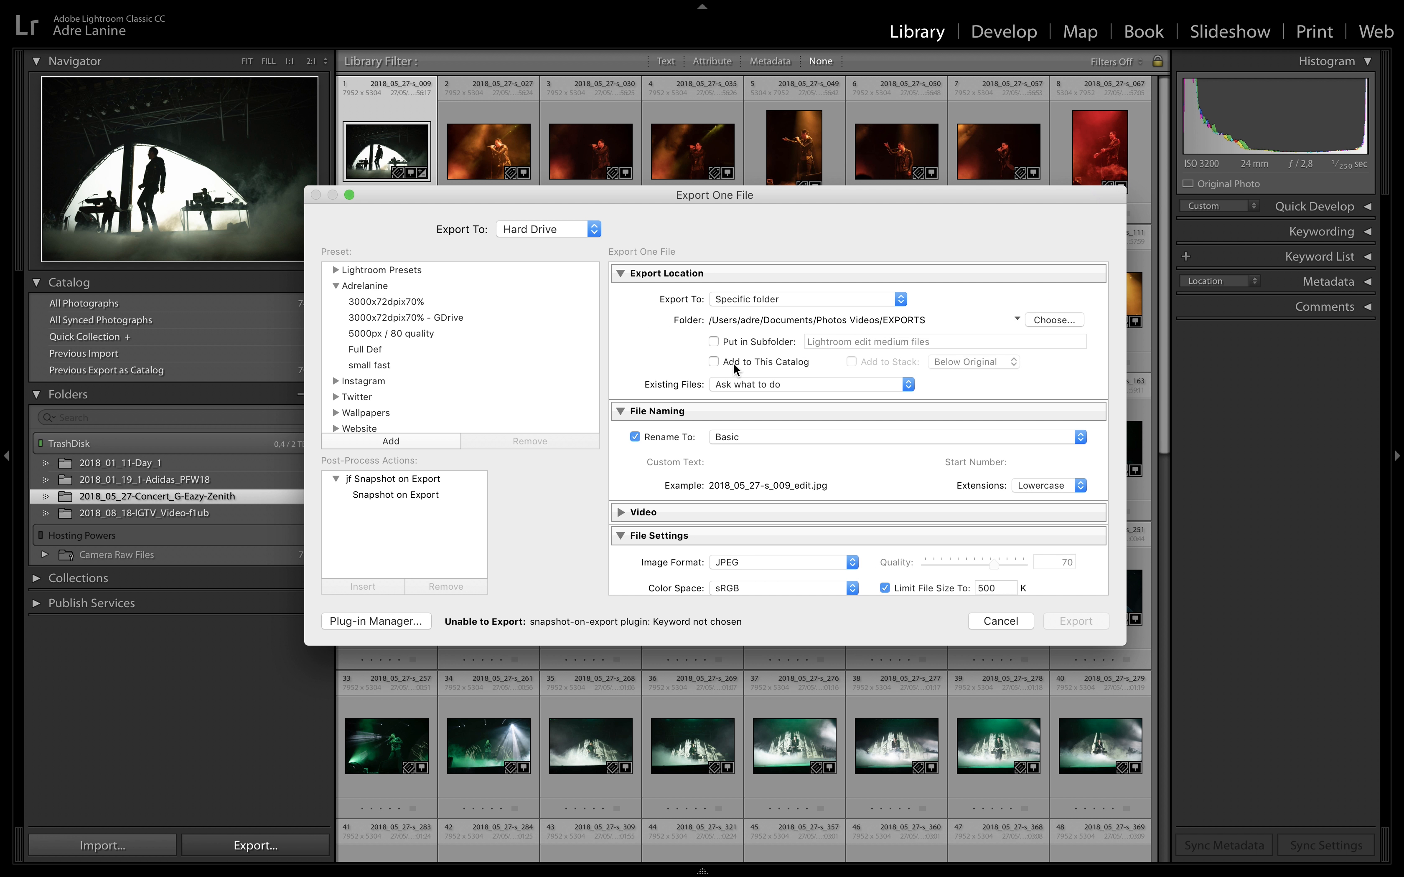
{"action": "scroll", "coordinate": [796, 420], "scroll_direction": "down", "scroll_amount": 5}
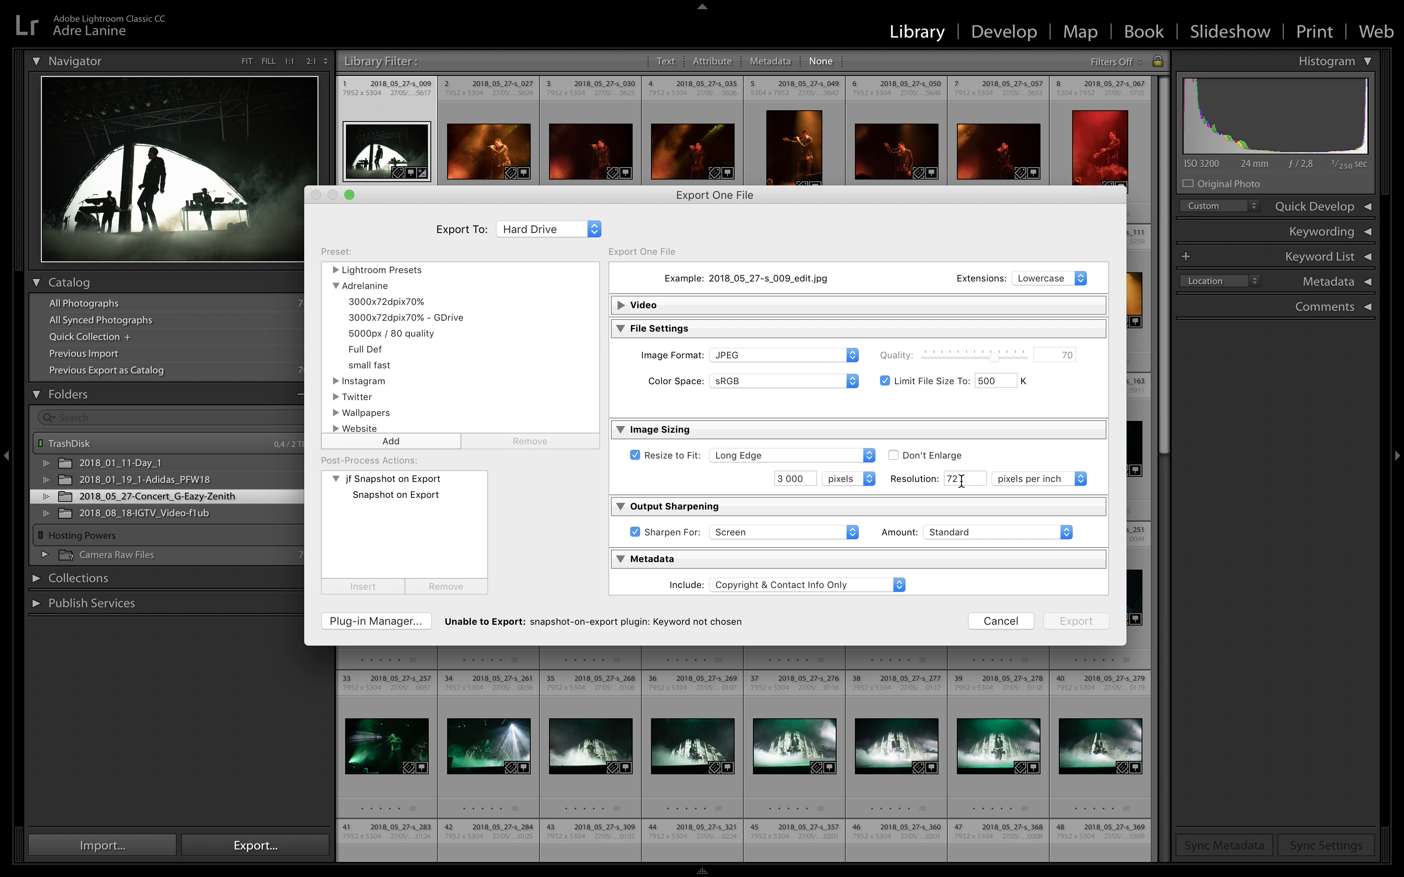
{"action": "scroll", "coordinate": [859, 476], "scroll_direction": "down", "scroll_amount": 3}
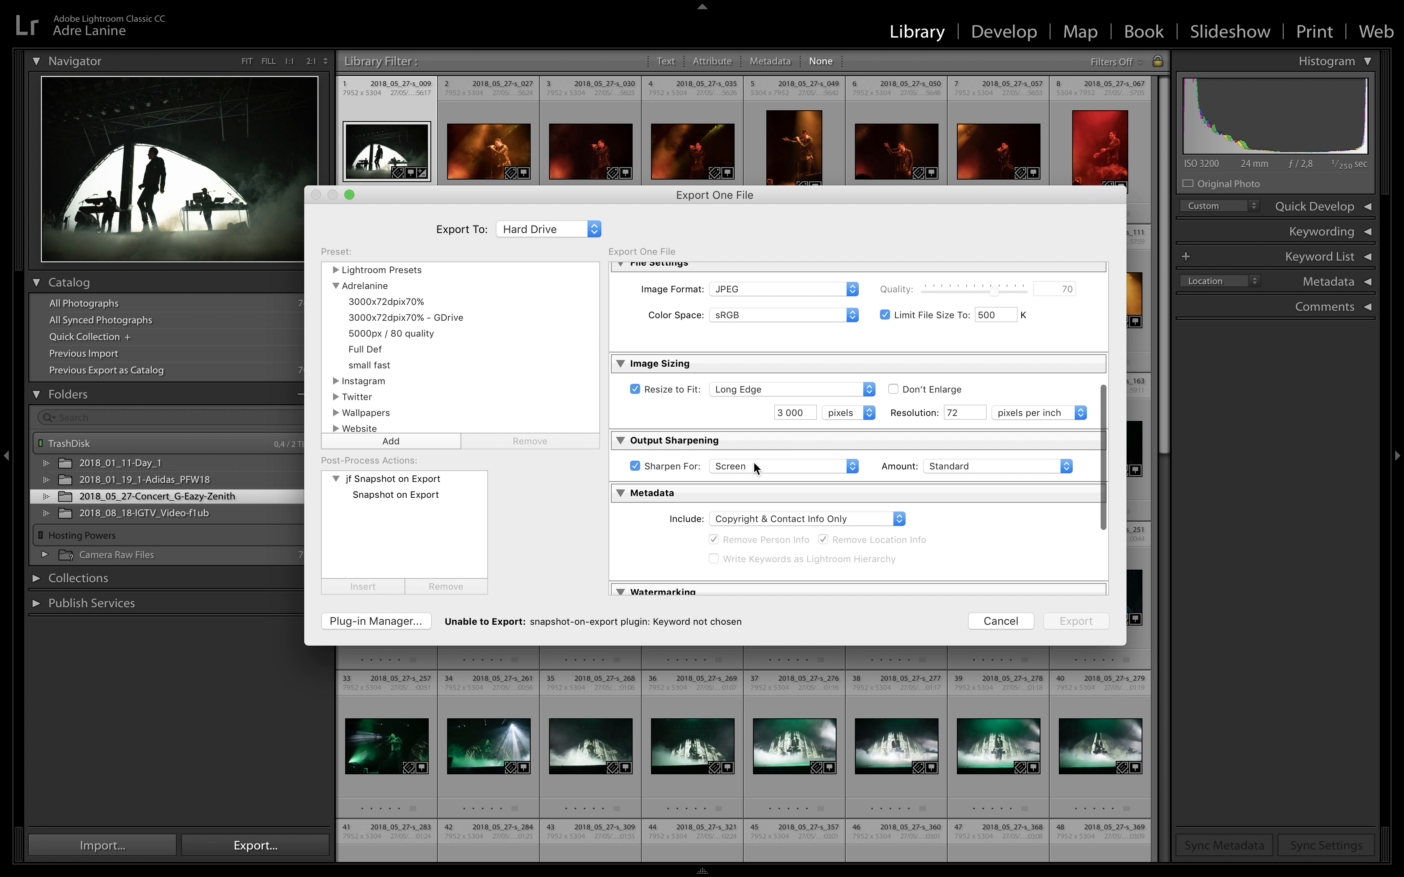
{"action": "scroll", "coordinate": [818, 473], "scroll_direction": "down", "scroll_amount": 5}
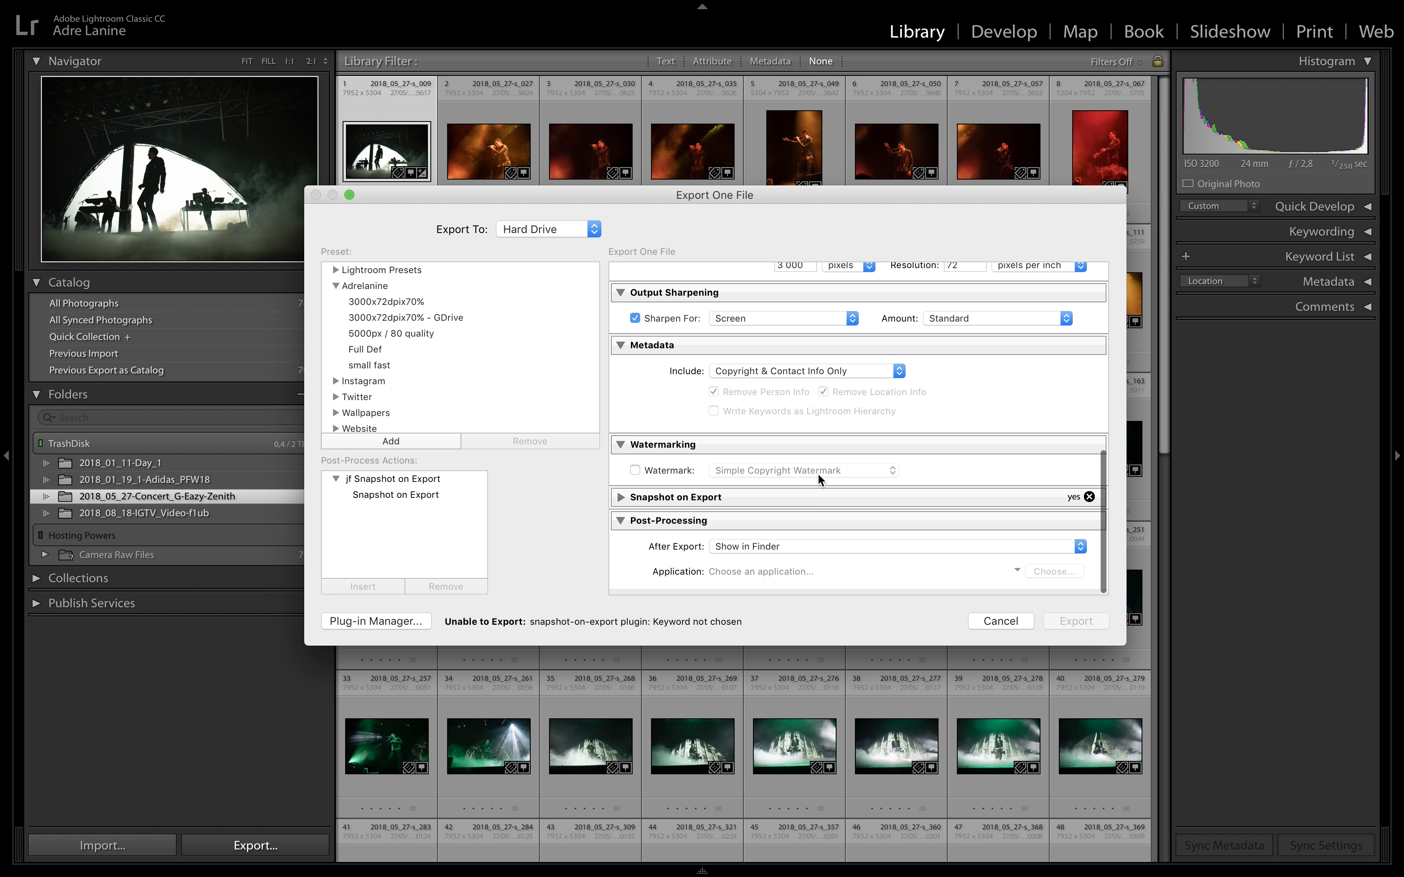
{"action": "scroll", "coordinate": [818, 472], "scroll_direction": "up", "scroll_amount": 4}
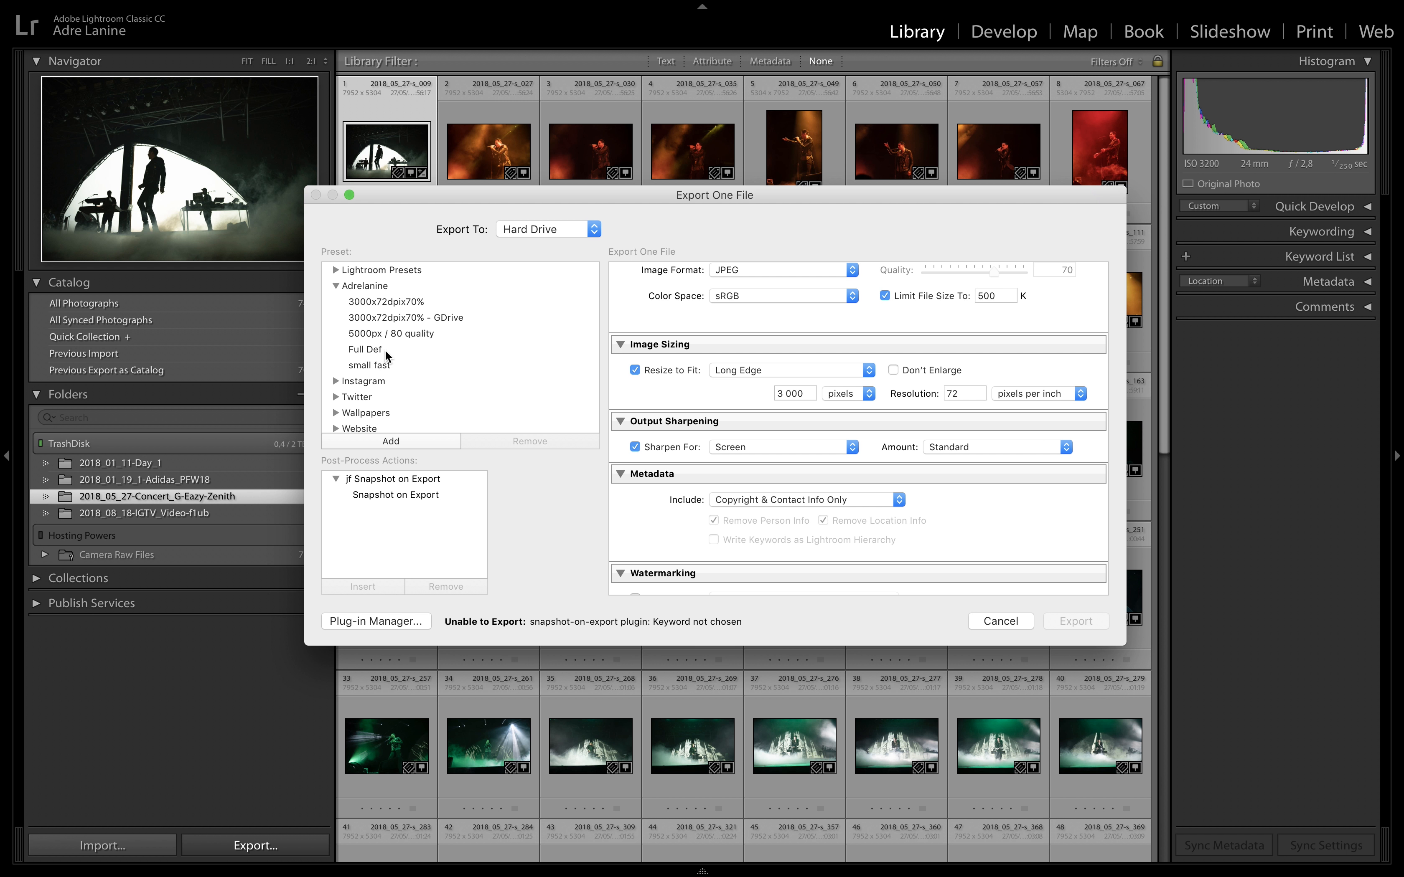
Expand the Instagram preset group and load the square-horizontal and story presets with their ONLINE variants to compare export destinations and naming.
{"action": "left_click", "coordinate": [334, 285]}
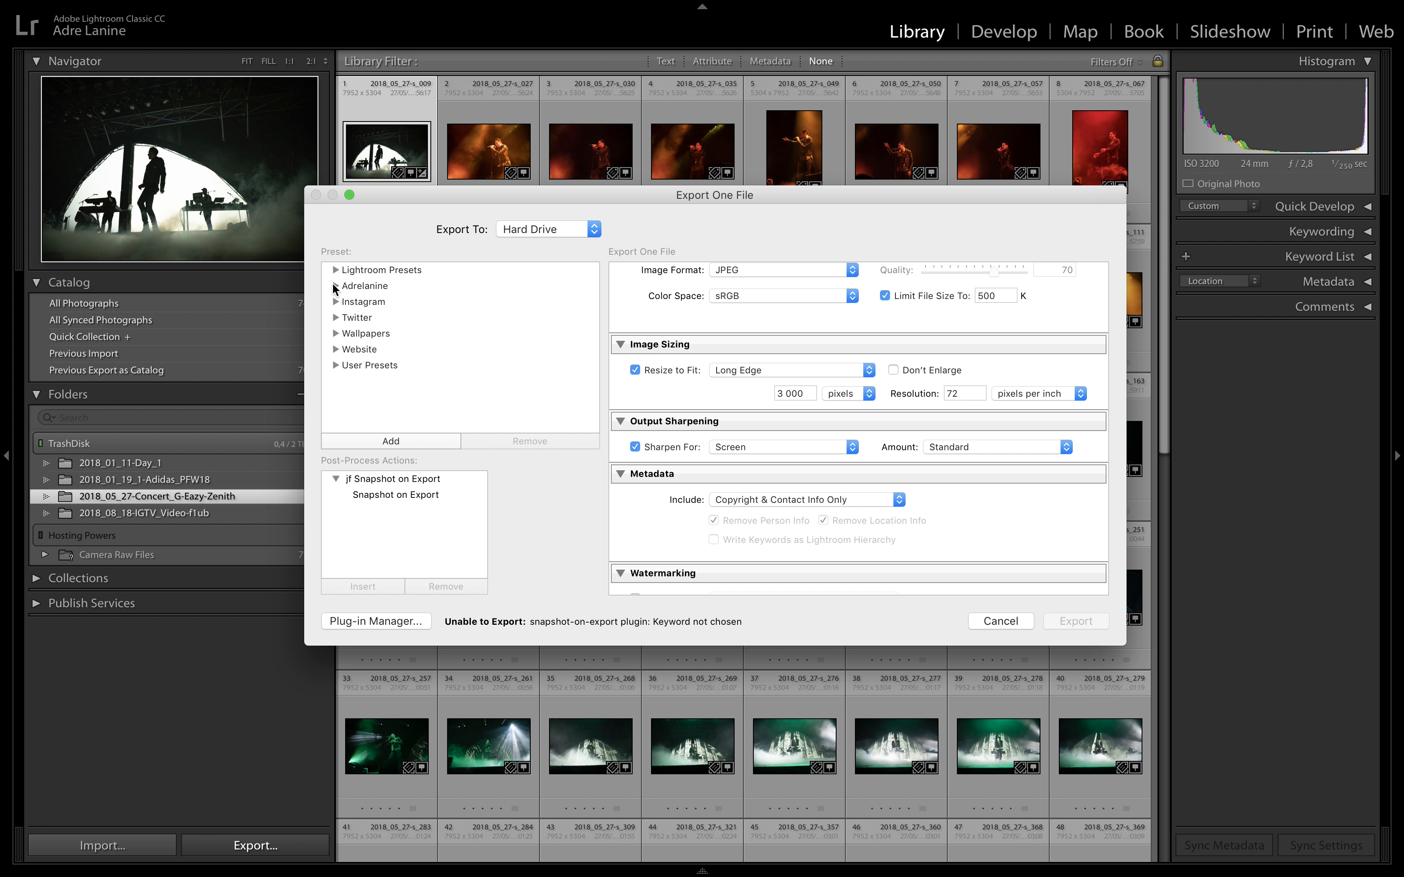
{"action": "left_click", "coordinate": [336, 301]}
{"action": "left_click", "coordinate": [371, 318]}
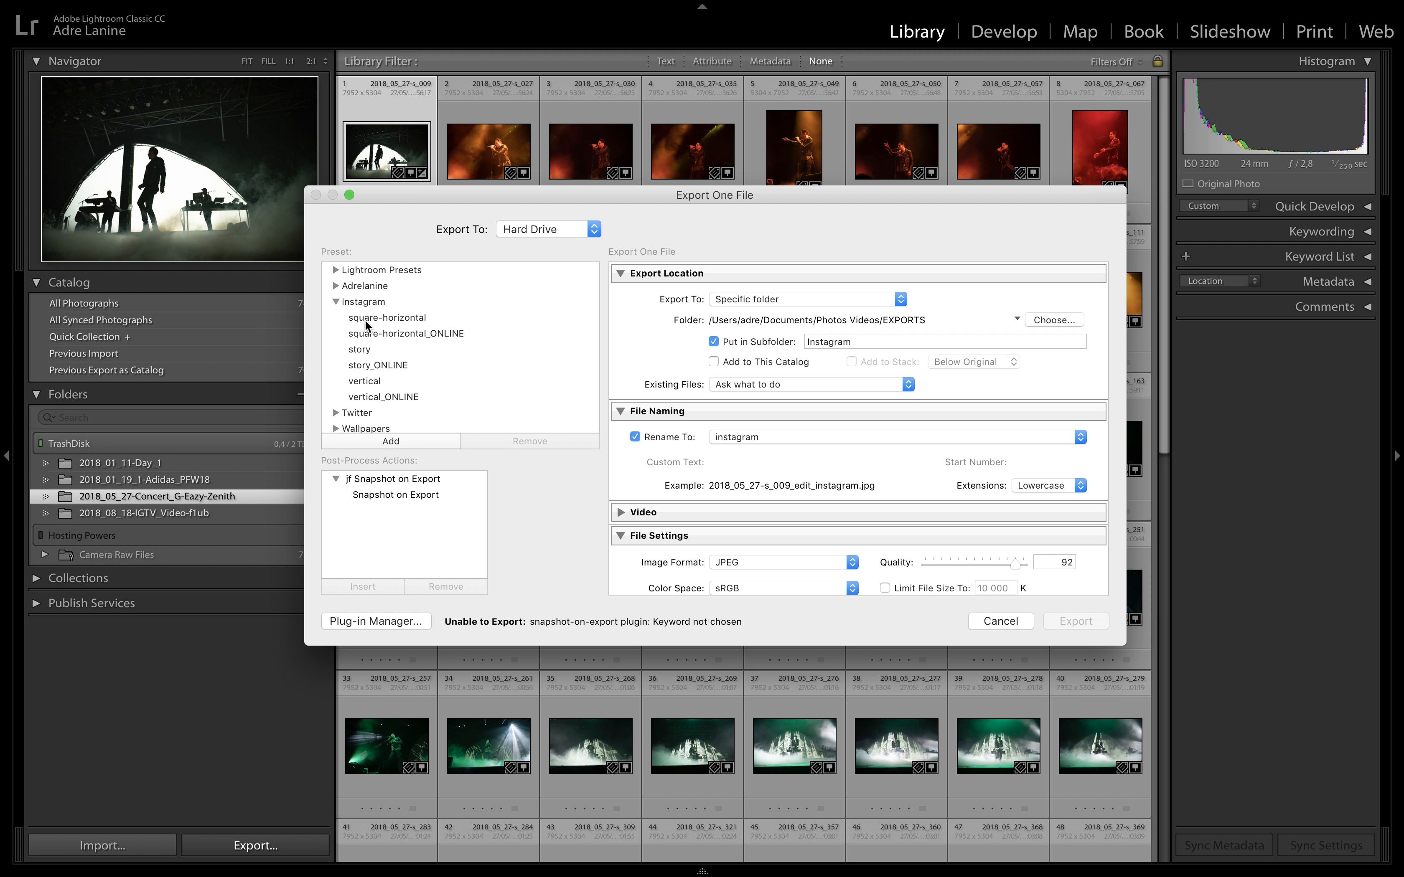
{"action": "left_click", "coordinate": [402, 334]}
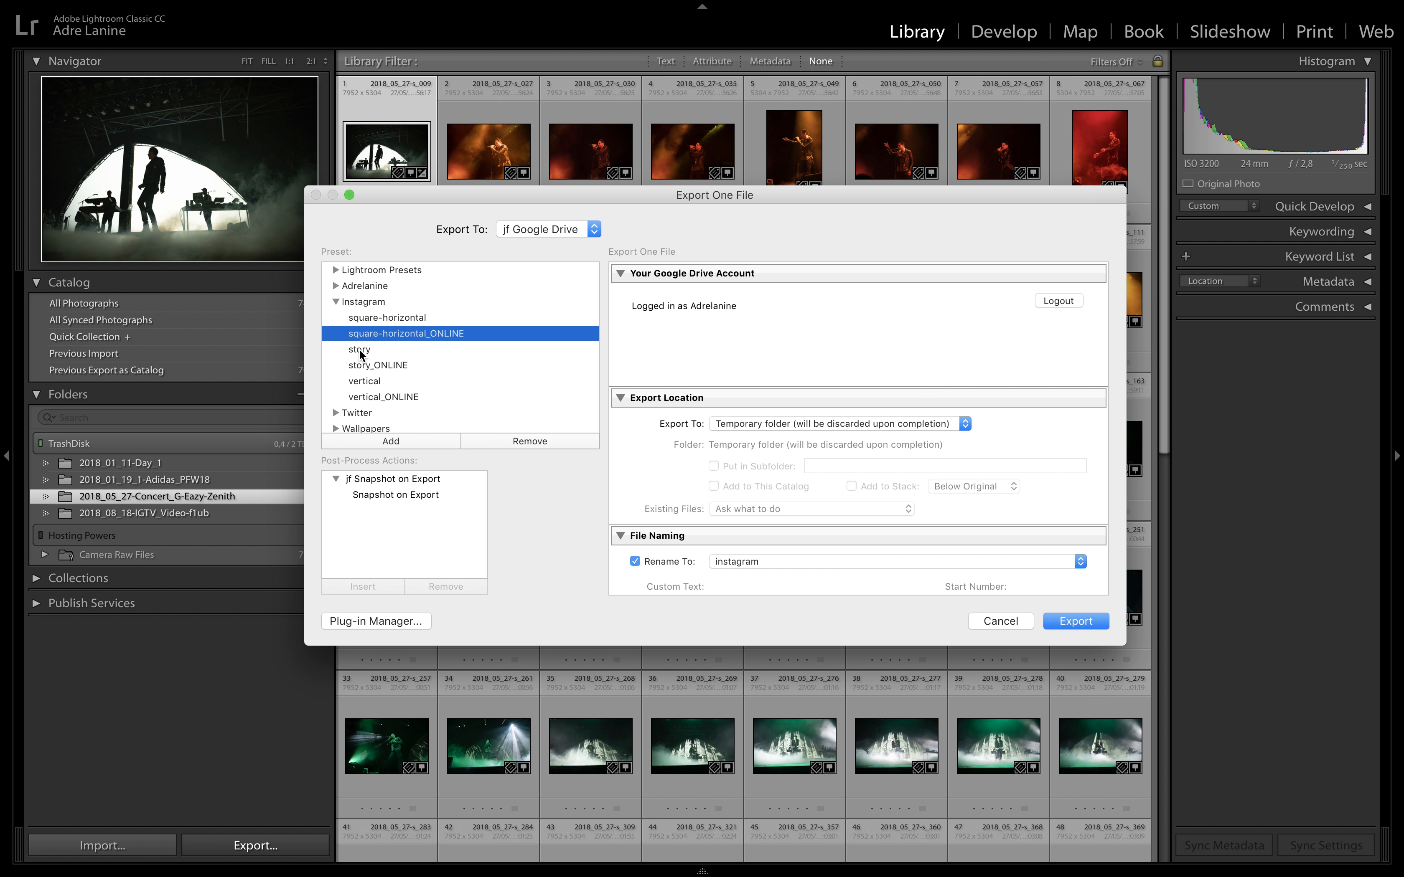
{"action": "left_click", "coordinate": [372, 349]}
{"action": "left_click", "coordinate": [370, 365]}
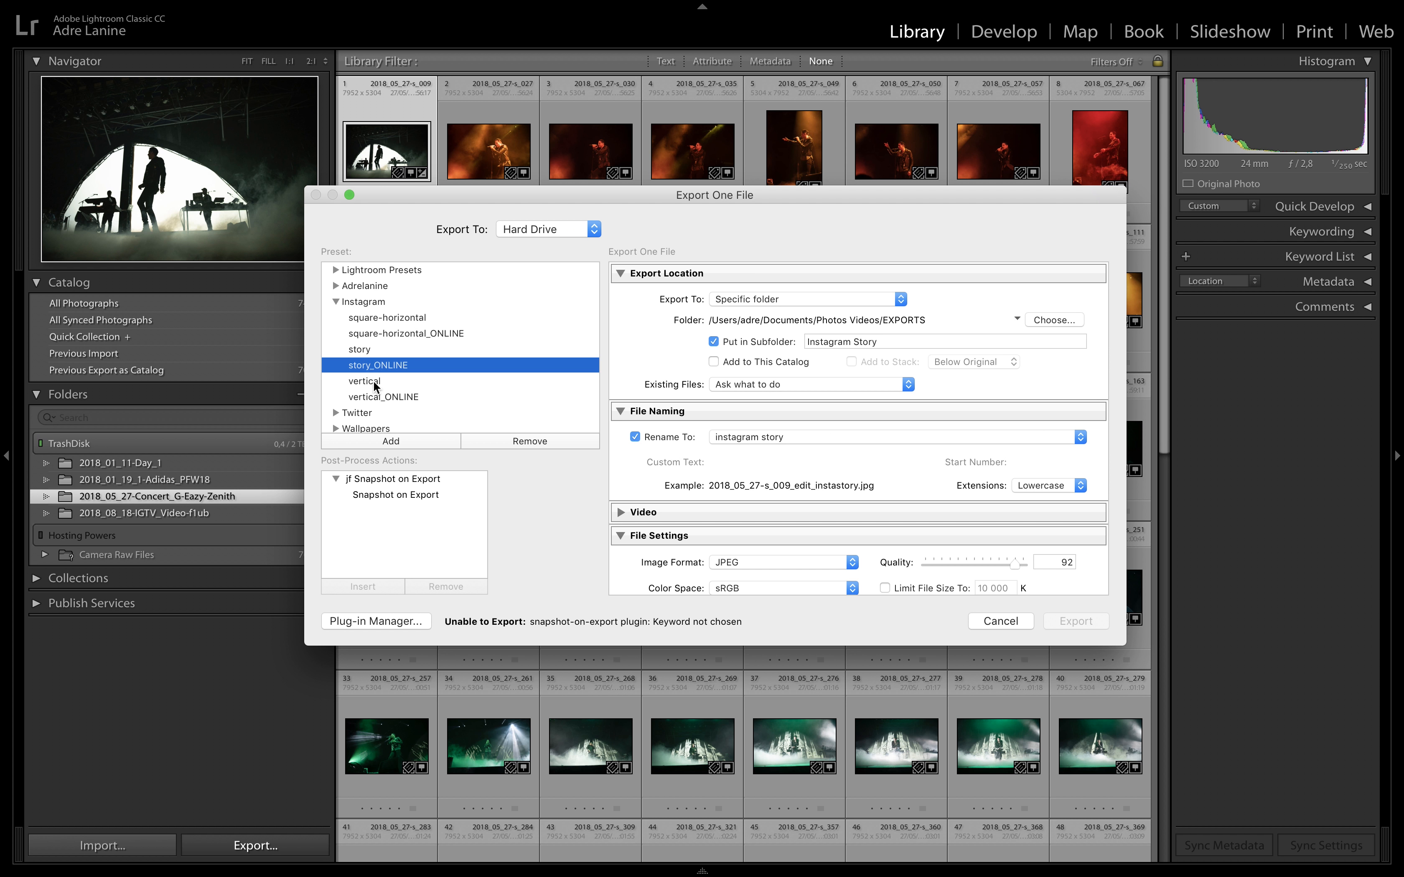
Load the Instagram vertical preset to check its file settings and image sizing, and load its vertical_ONLINE variant.
{"action": "left_click", "coordinate": [376, 381]}
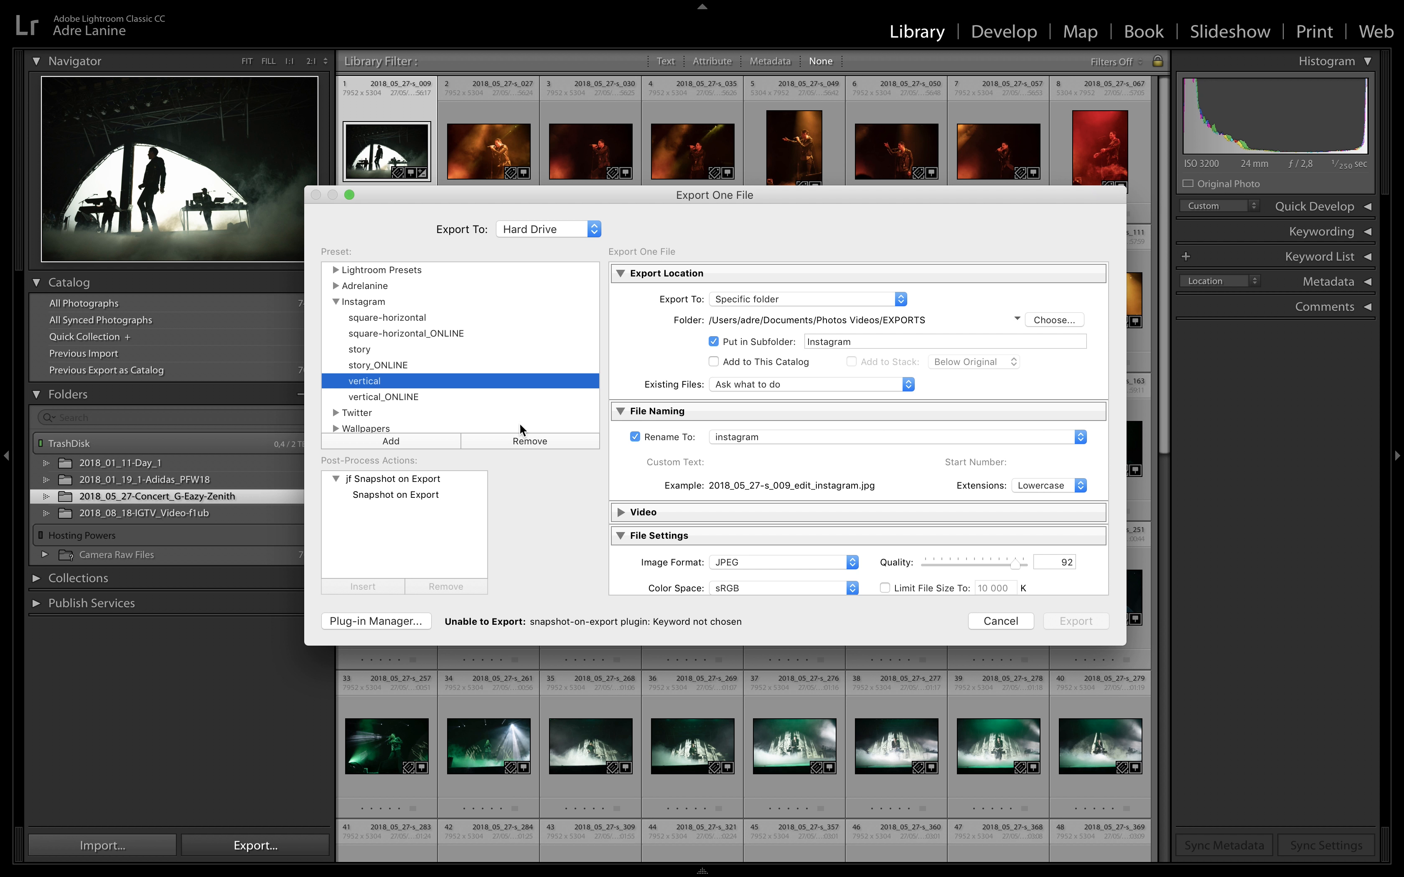
{"action": "scroll", "coordinate": [627, 472], "scroll_direction": "down", "scroll_amount": 6}
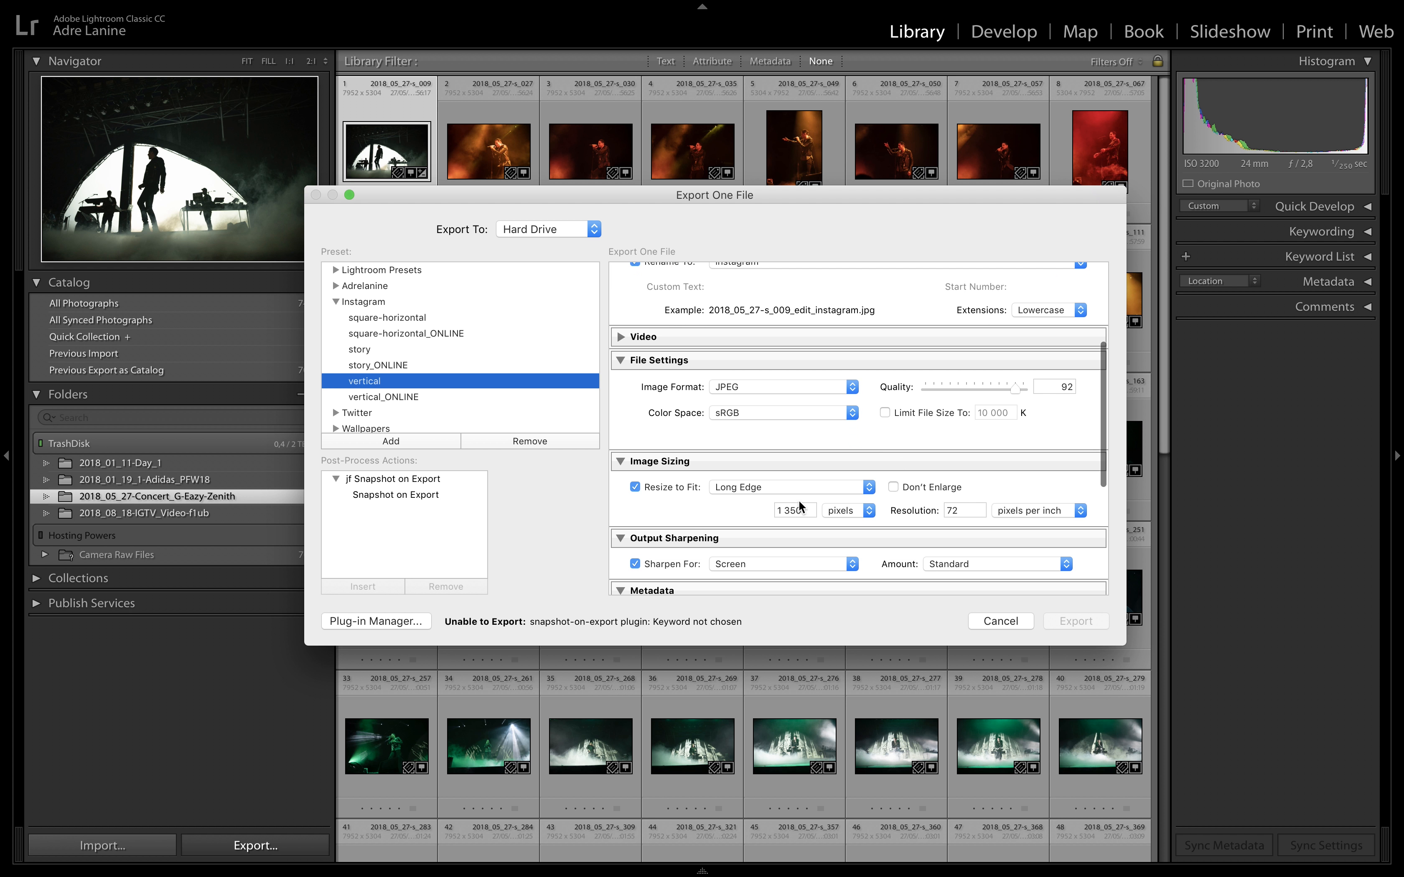
{"action": "scroll", "coordinate": [791, 489], "scroll_direction": "up", "scroll_amount": 6}
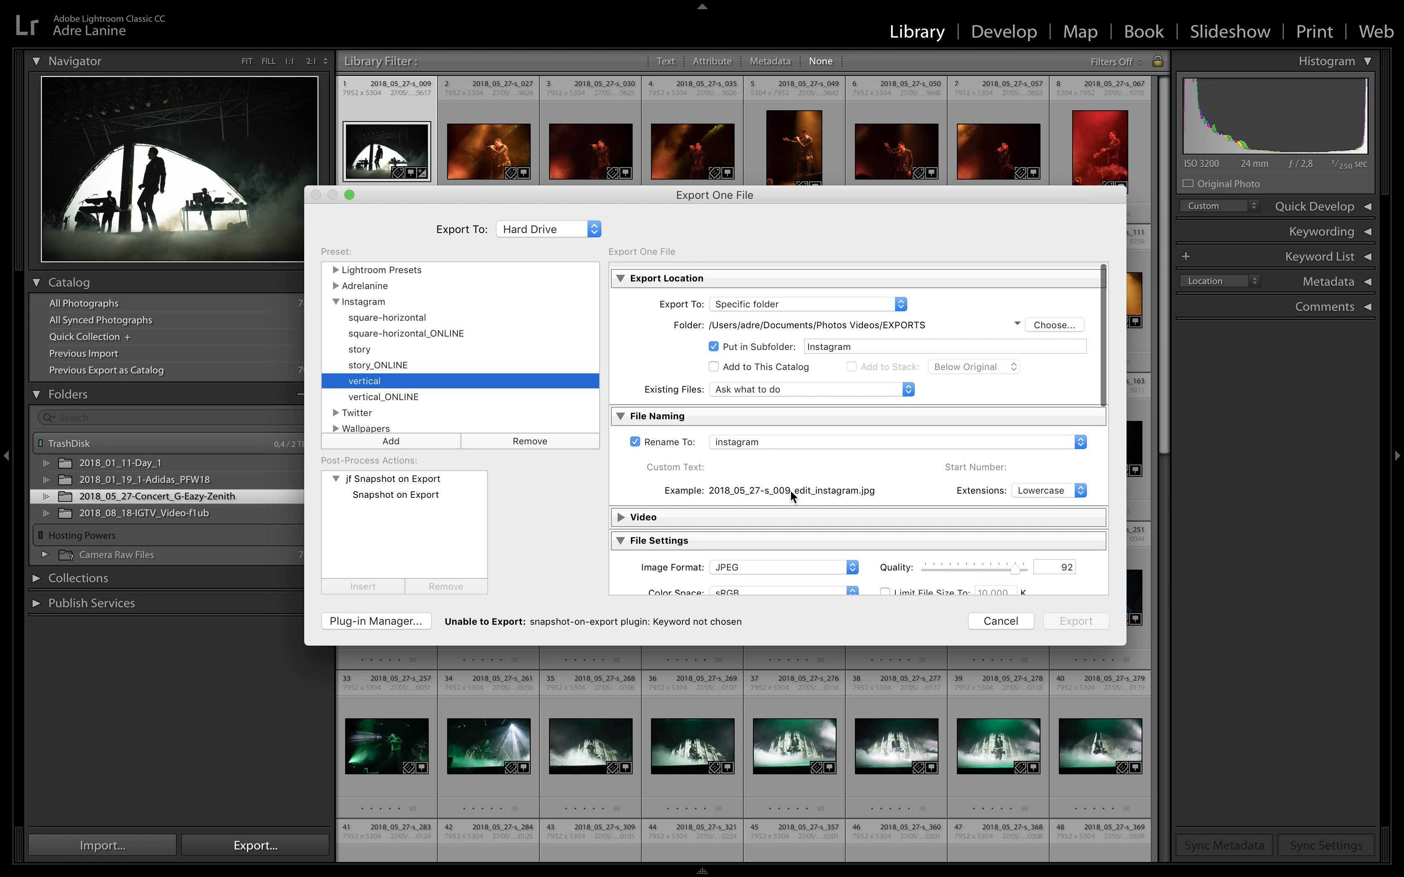
{"action": "left_click", "coordinate": [410, 398]}
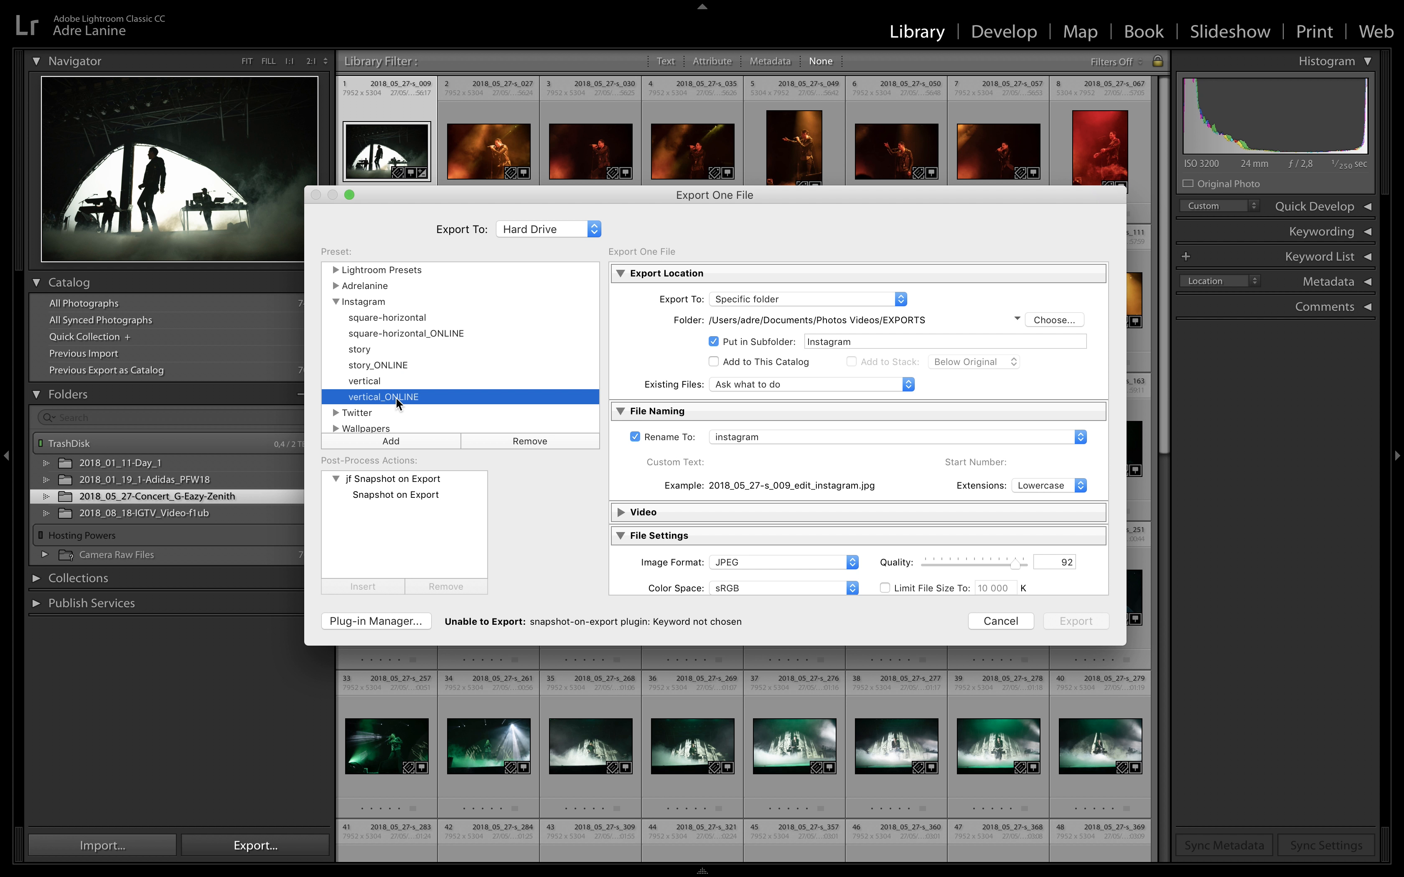
Load the Instagram square-horizontal preset and examine its quality, image sizing, resolution, sharpening and metadata settings.
{"action": "left_click", "coordinate": [380, 319]}
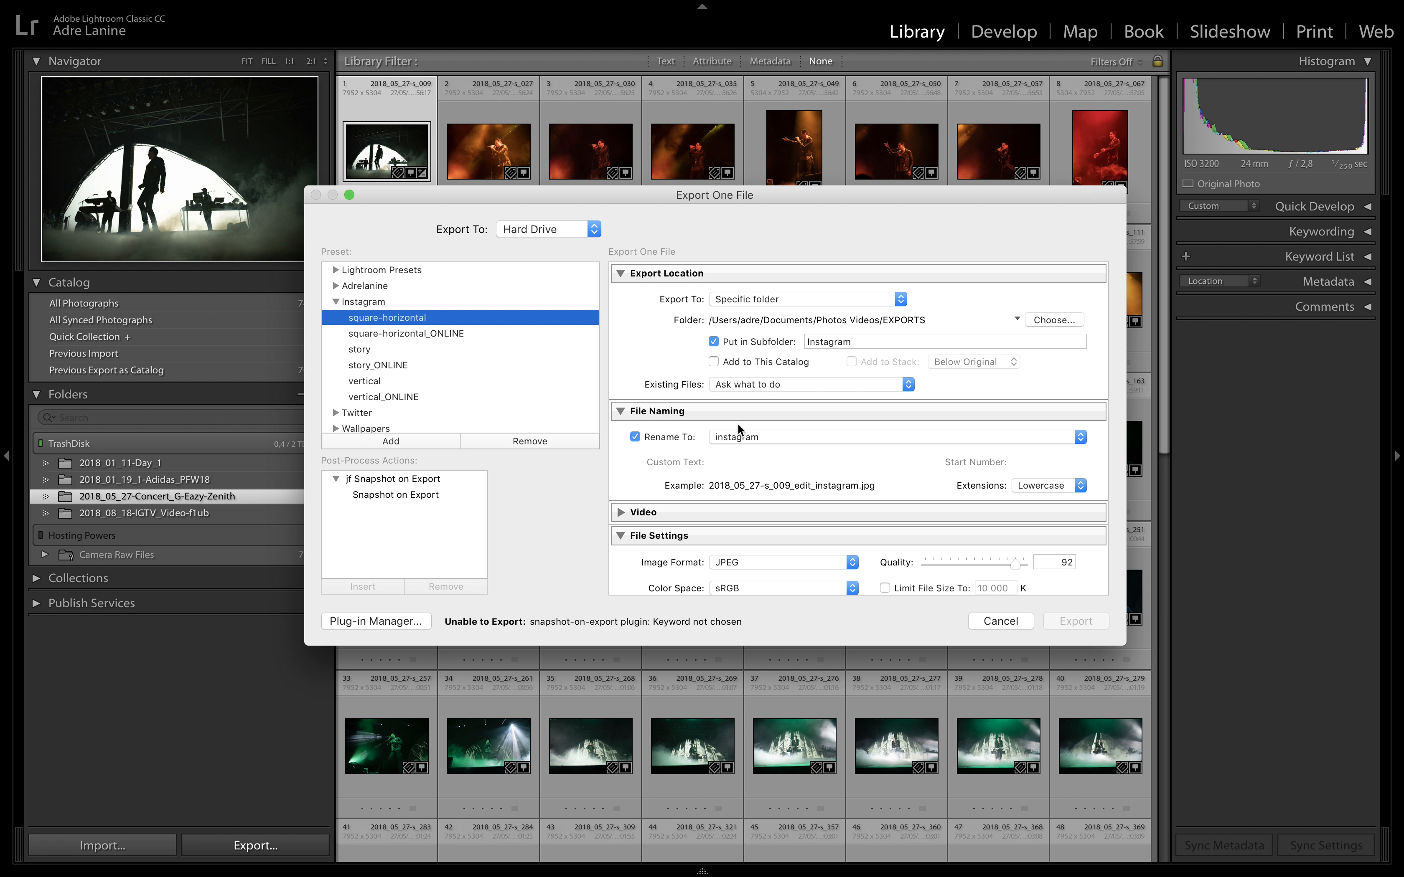
{"action": "scroll", "coordinate": [737, 424], "scroll_direction": "down", "scroll_amount": 5}
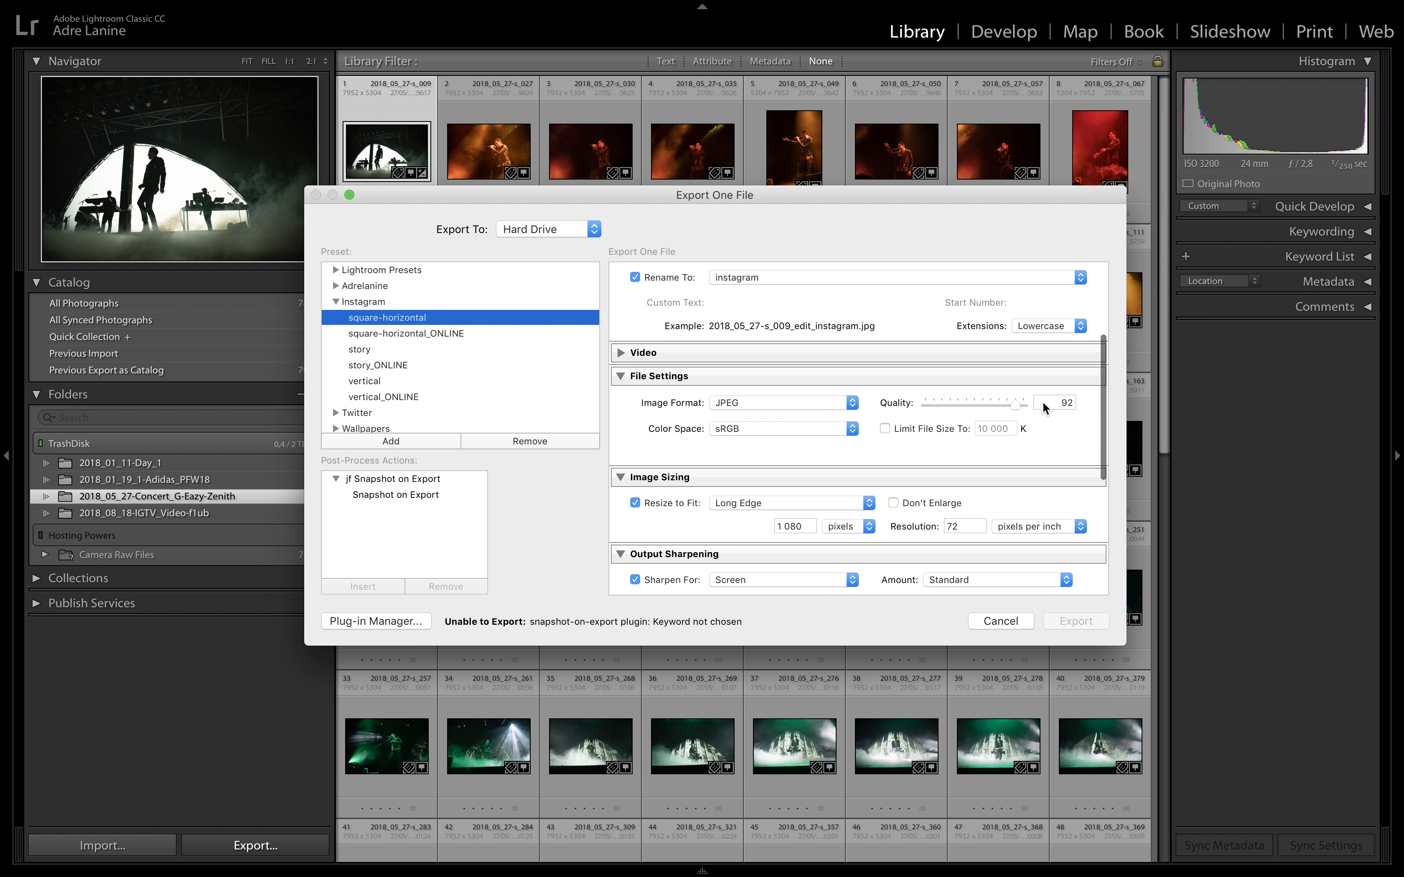
{"action": "scroll", "coordinate": [1038, 401], "scroll_direction": "down", "scroll_amount": 2}
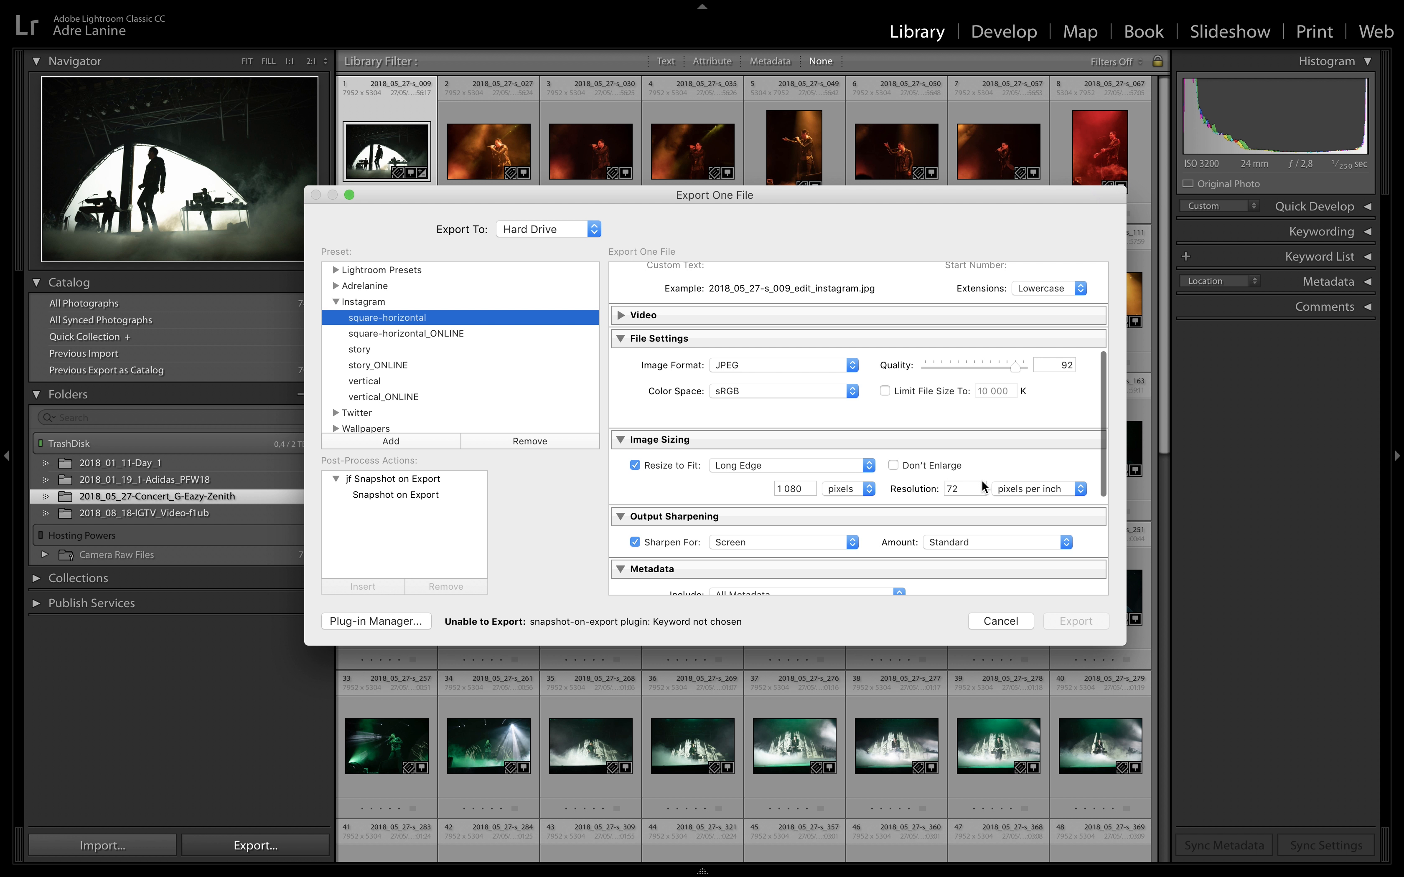
{"action": "scroll", "coordinate": [985, 485], "scroll_direction": "down", "scroll_amount": 6}
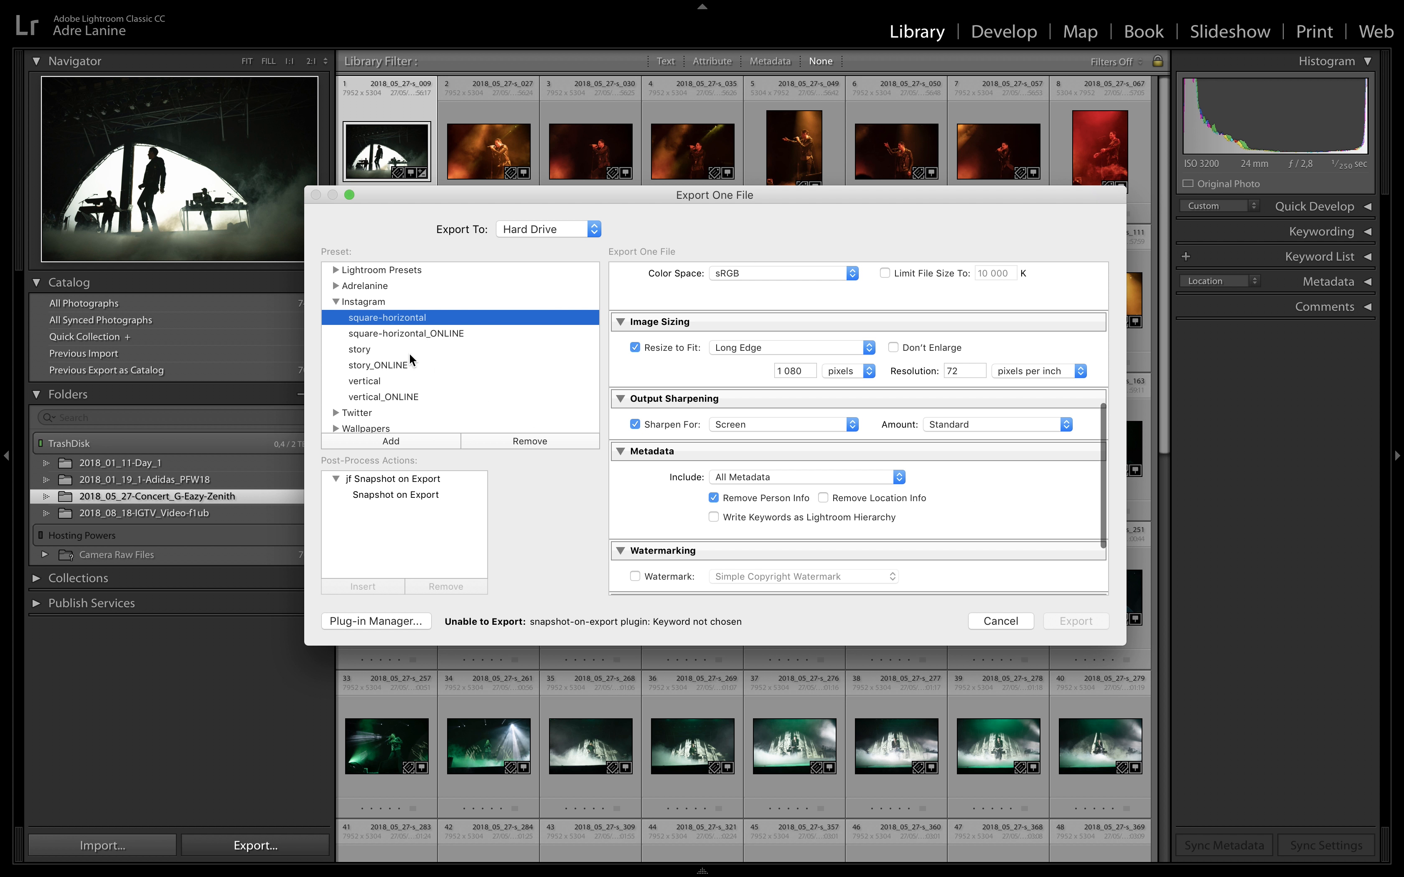
Load the Instagram story and vertical presets in turn and examine their quality, long-edge sizing, sharpening and metadata settings.
{"action": "left_click", "coordinate": [387, 349]}
{"action": "scroll", "coordinate": [747, 406], "scroll_direction": "down", "scroll_amount": 10}
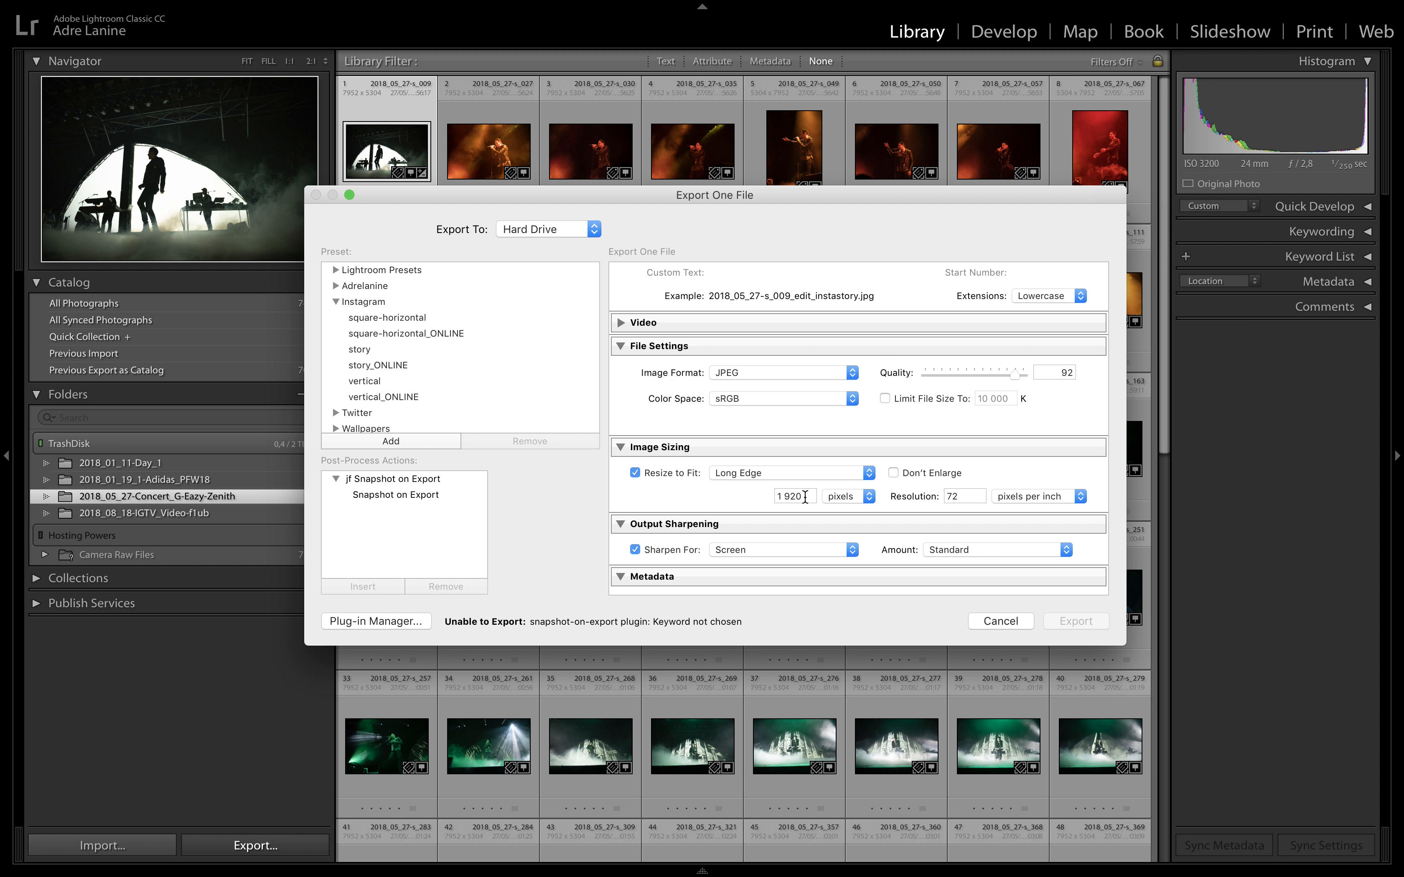
{"action": "scroll", "coordinate": [1012, 381], "scroll_direction": "down", "scroll_amount": 12}
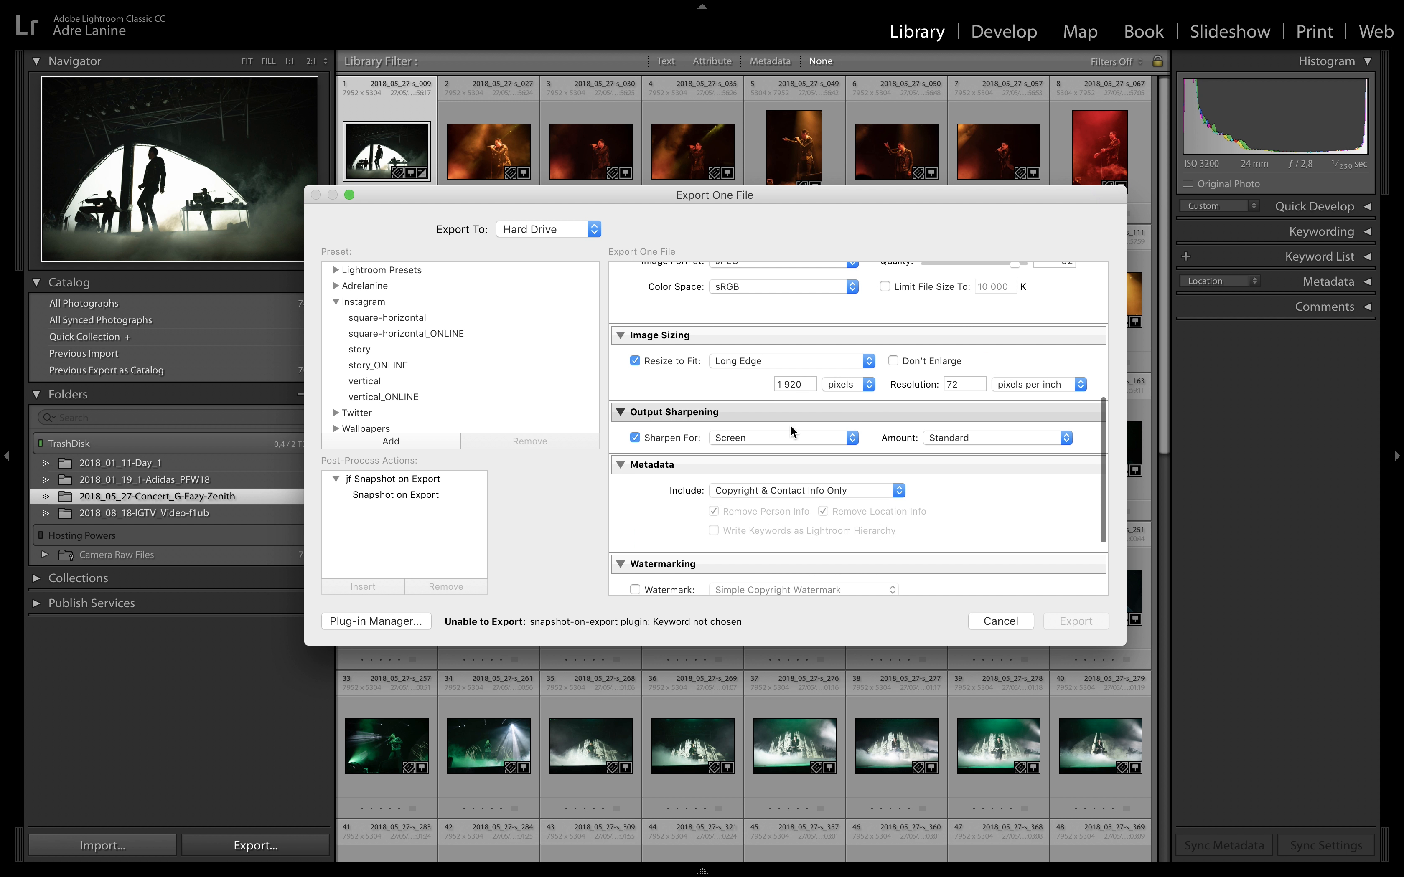
{"action": "scroll", "coordinate": [785, 441], "scroll_direction": "up", "scroll_amount": 20}
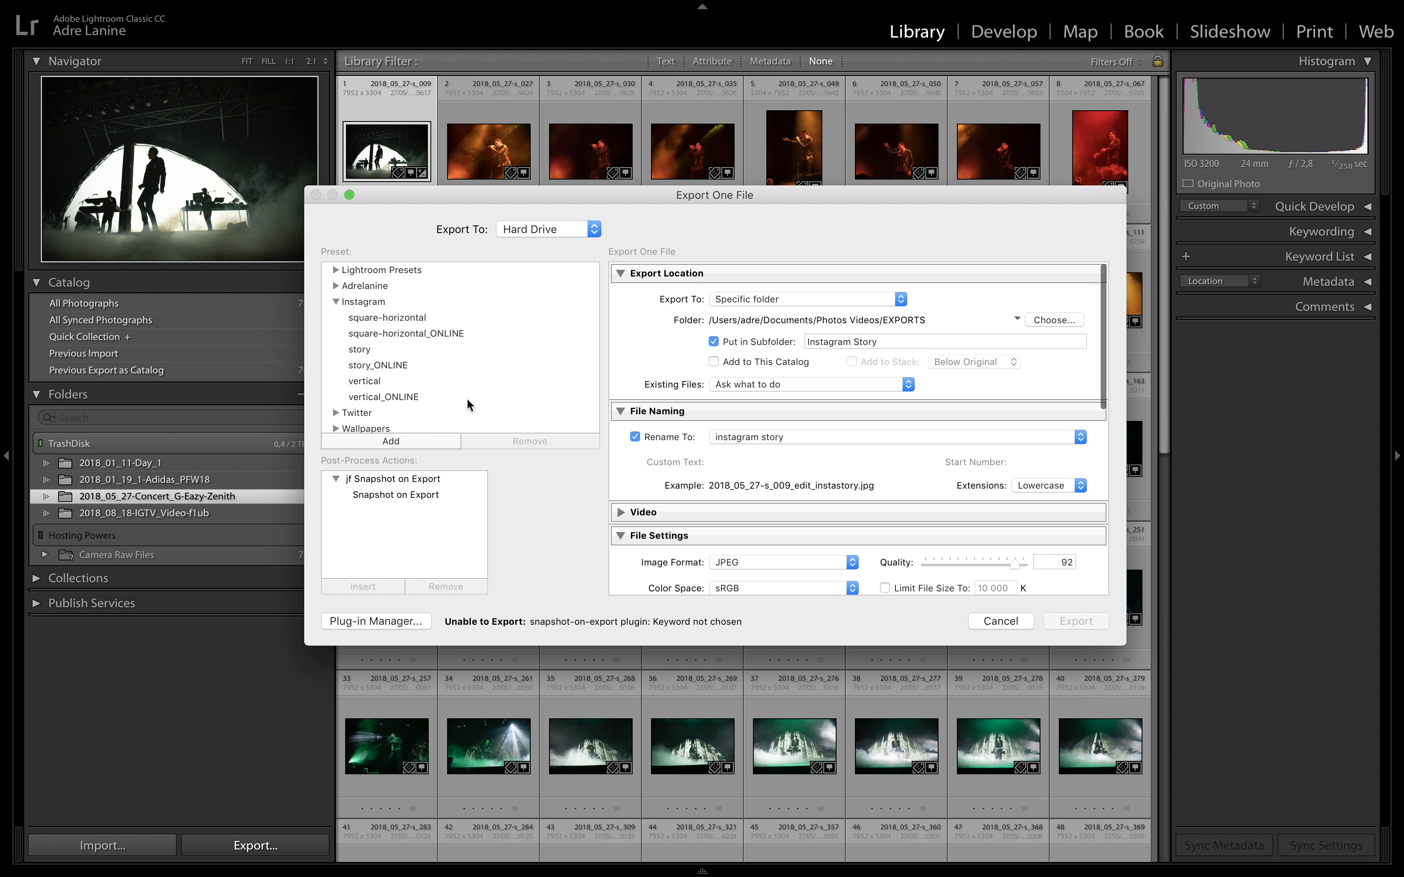
{"action": "left_click", "coordinate": [424, 381]}
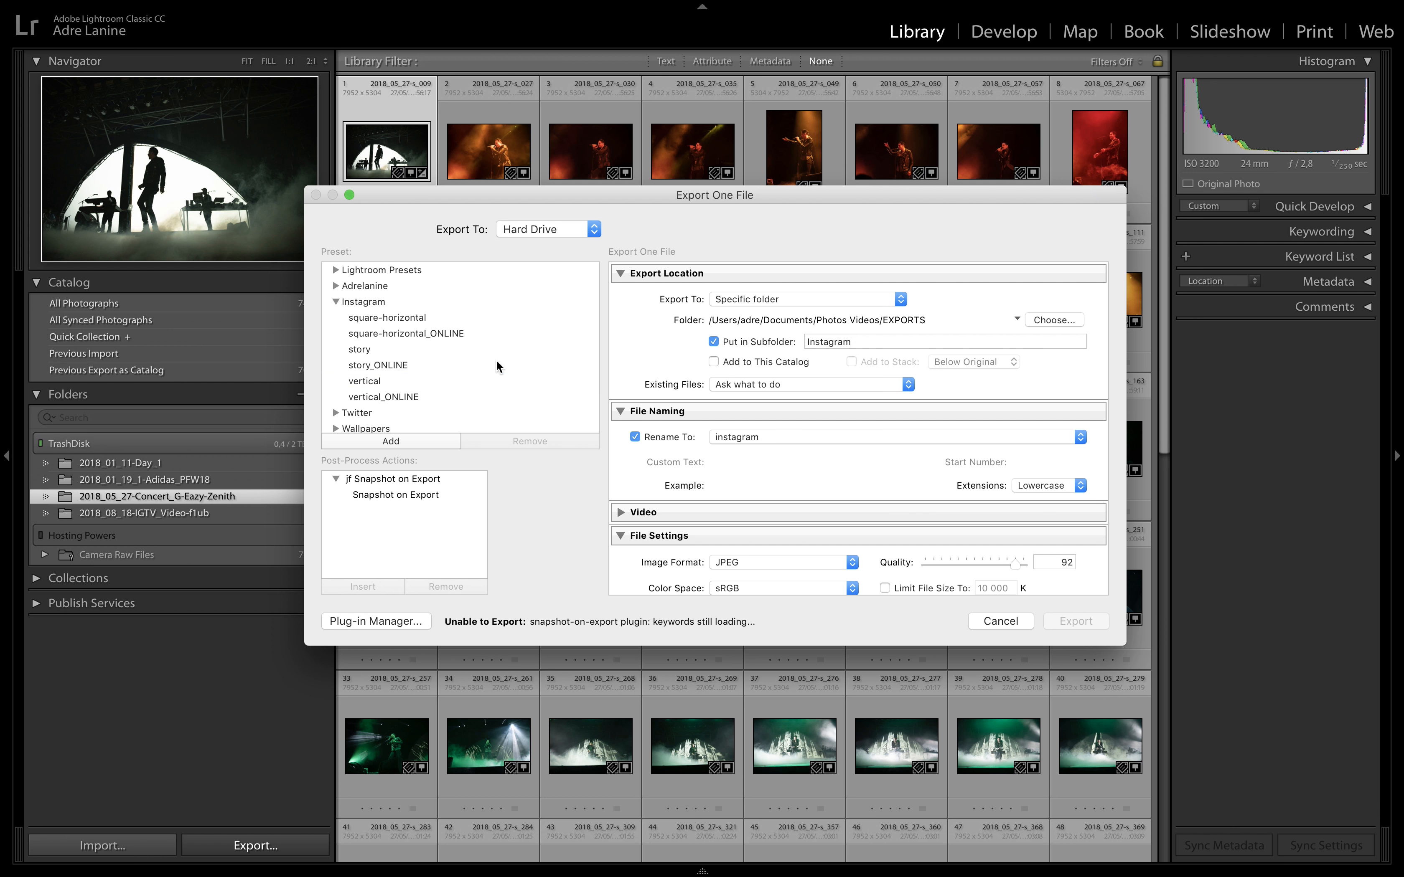
{"action": "scroll", "coordinate": [788, 385], "scroll_direction": "down", "scroll_amount": 11}
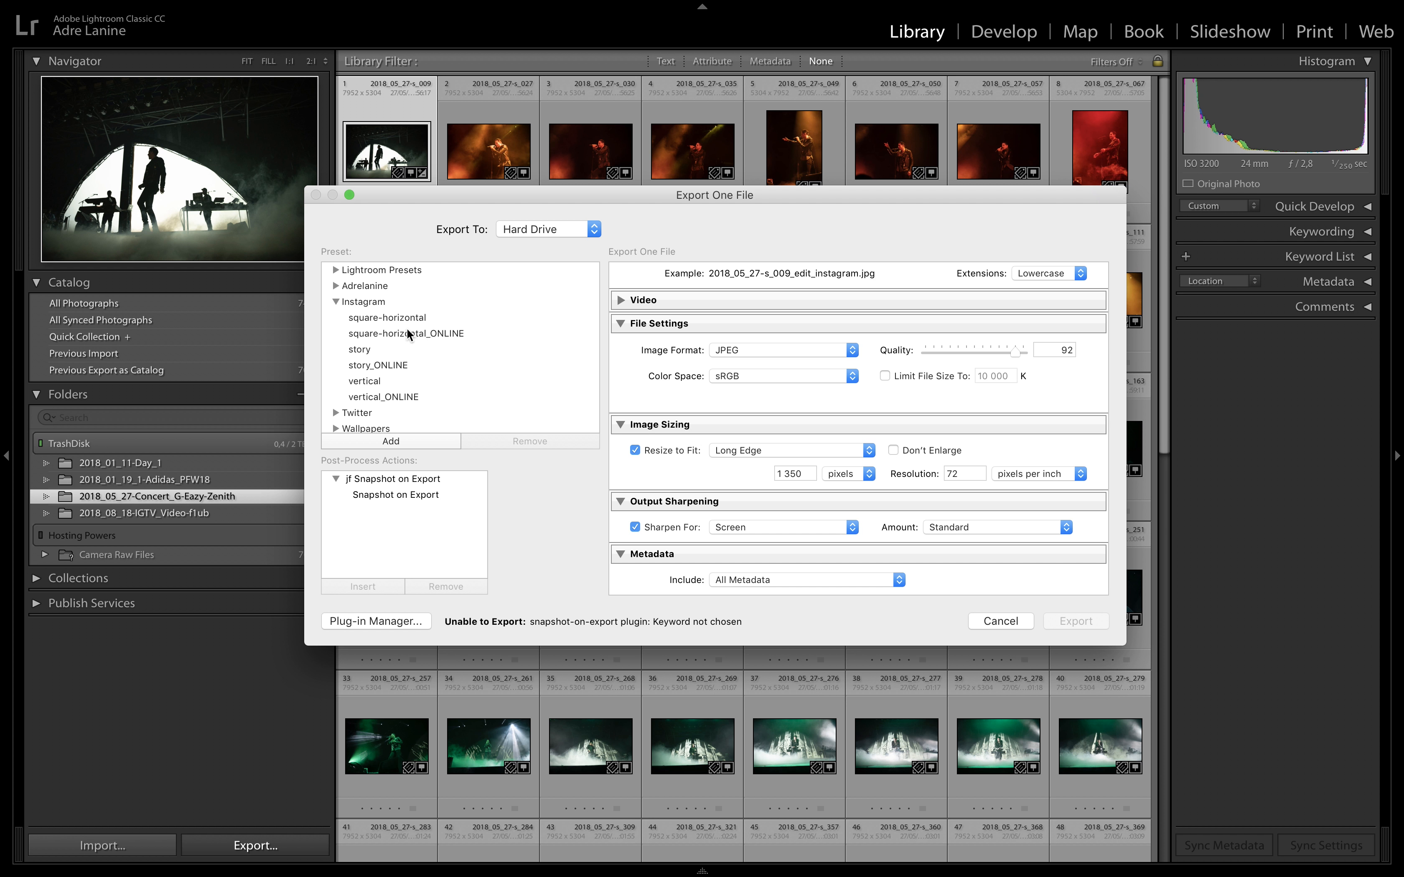
Expand the Twitter preset group, load Basic export, and examine its naming, file settings, sizing, sharpening, metadata and post-processing.
{"action": "left_click", "coordinate": [335, 301]}
{"action": "left_click", "coordinate": [336, 317]}
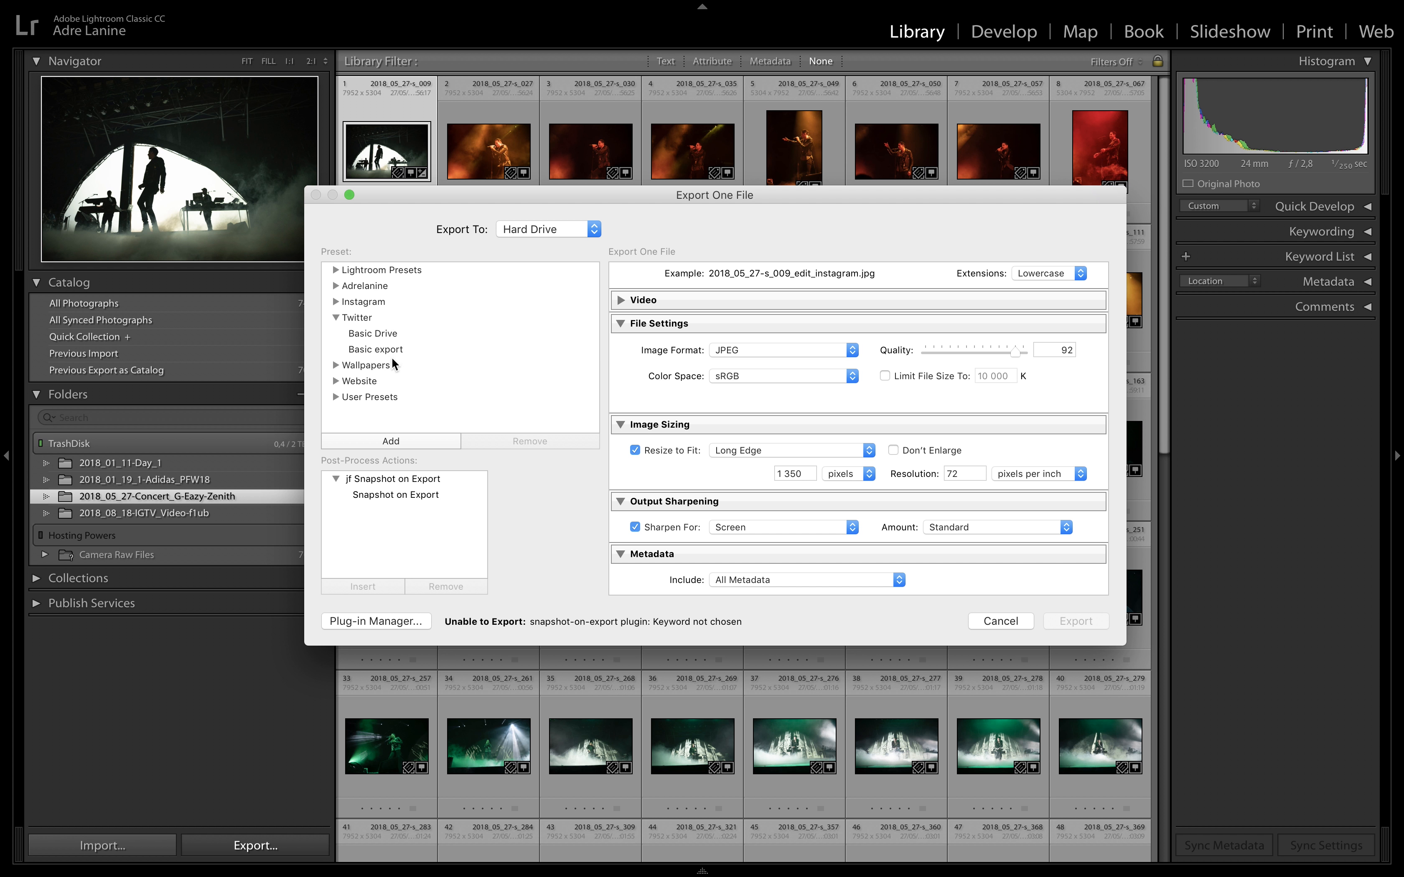
{"action": "left_click", "coordinate": [384, 349]}
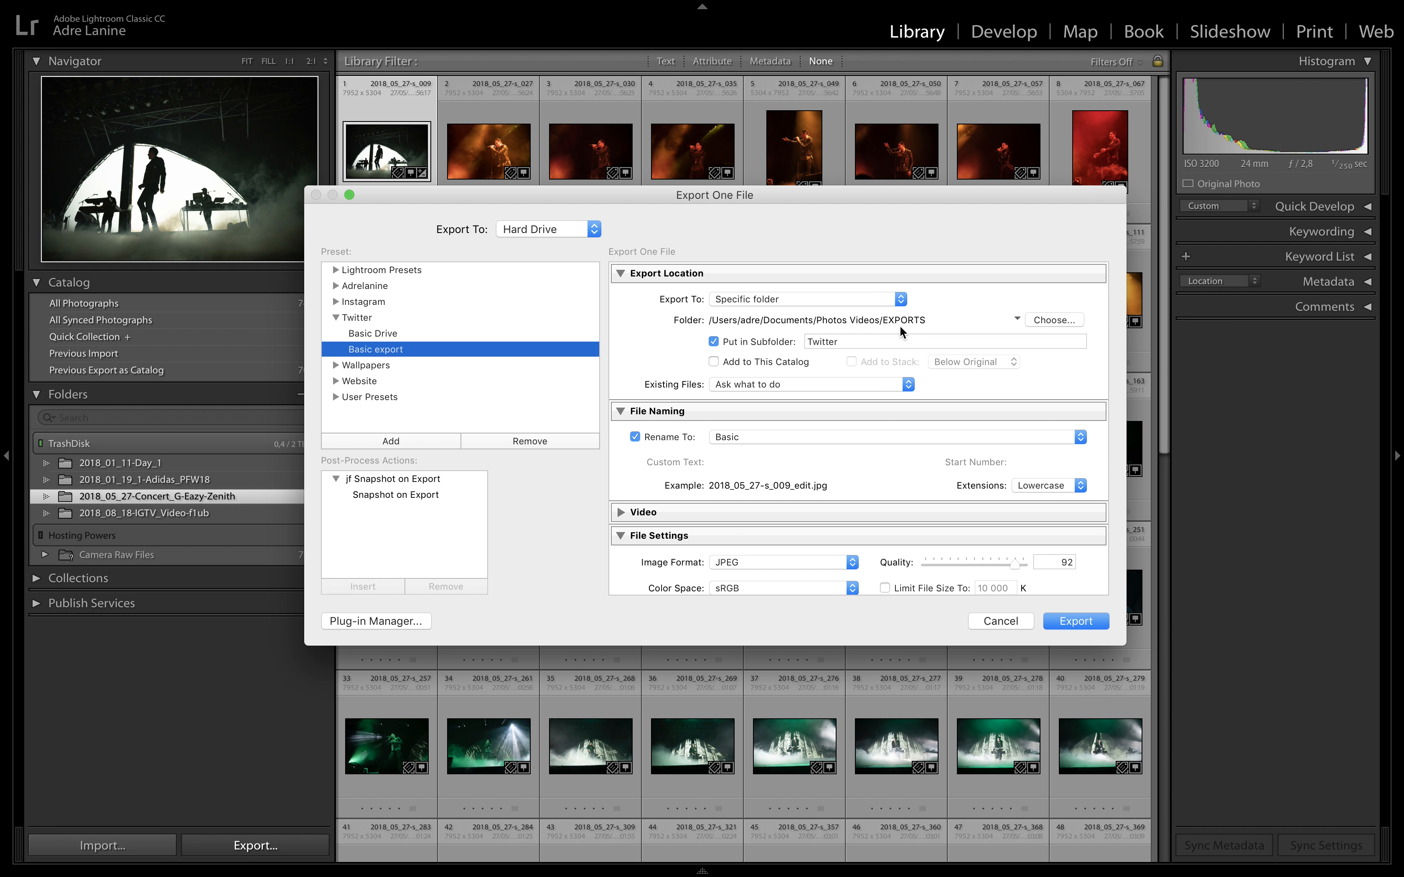
{"action": "scroll", "coordinate": [803, 357], "scroll_direction": "down", "scroll_amount": 3}
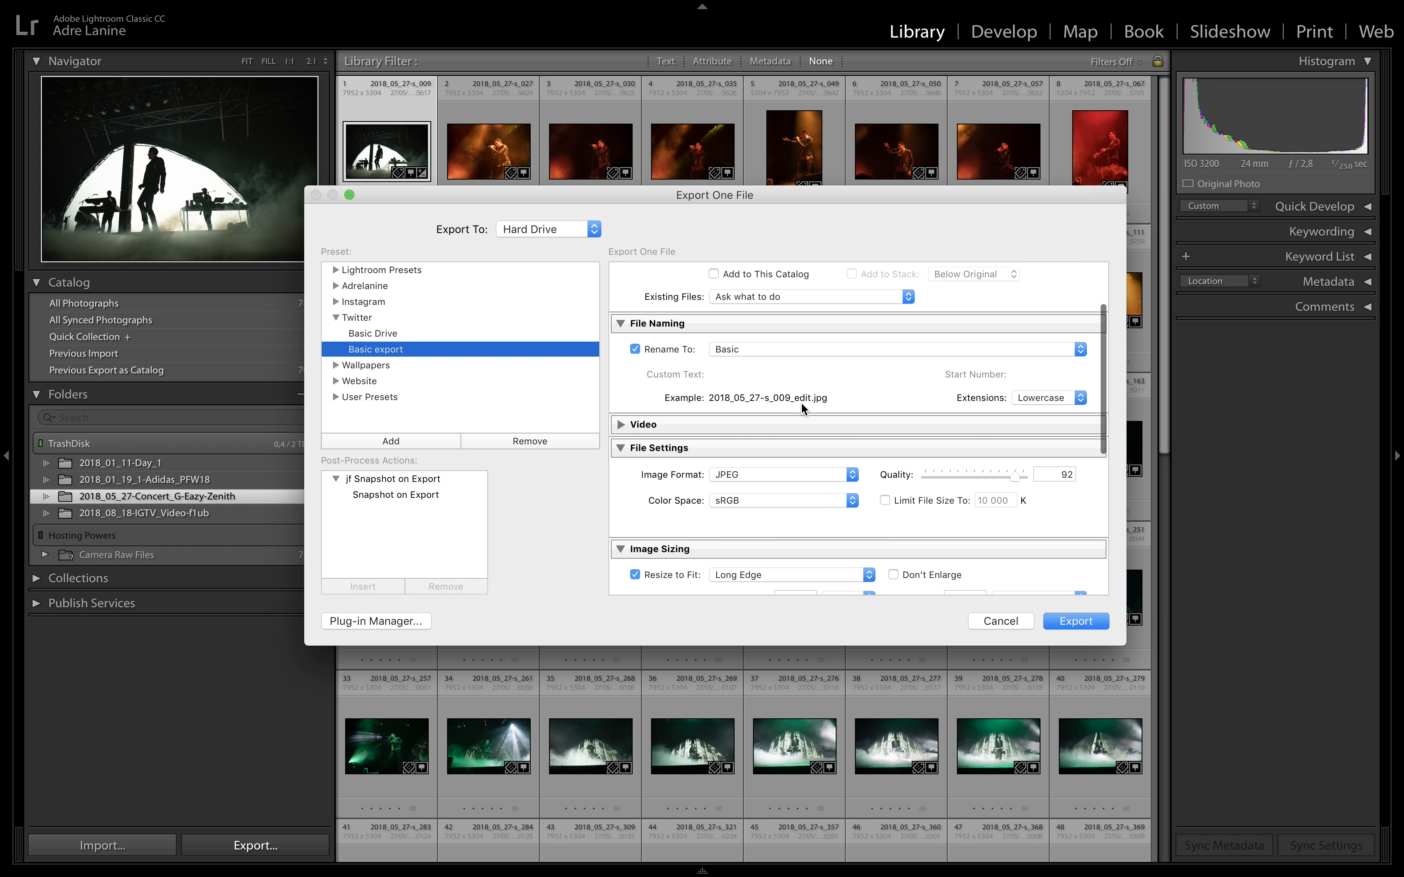
{"action": "scroll", "coordinate": [801, 406], "scroll_direction": "down", "scroll_amount": 2}
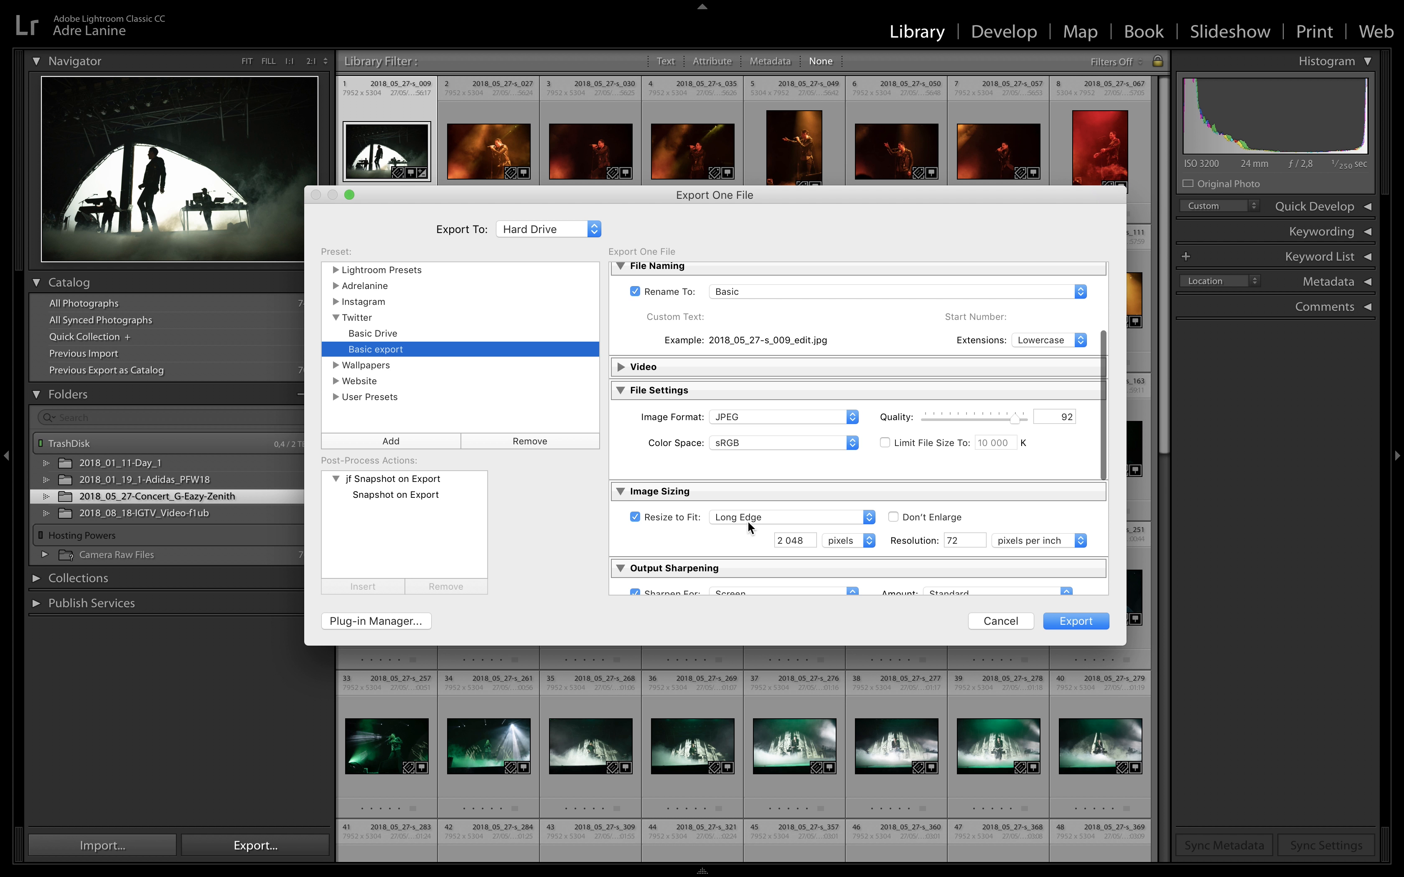
{"action": "scroll", "coordinate": [750, 521], "scroll_direction": "down", "scroll_amount": 1}
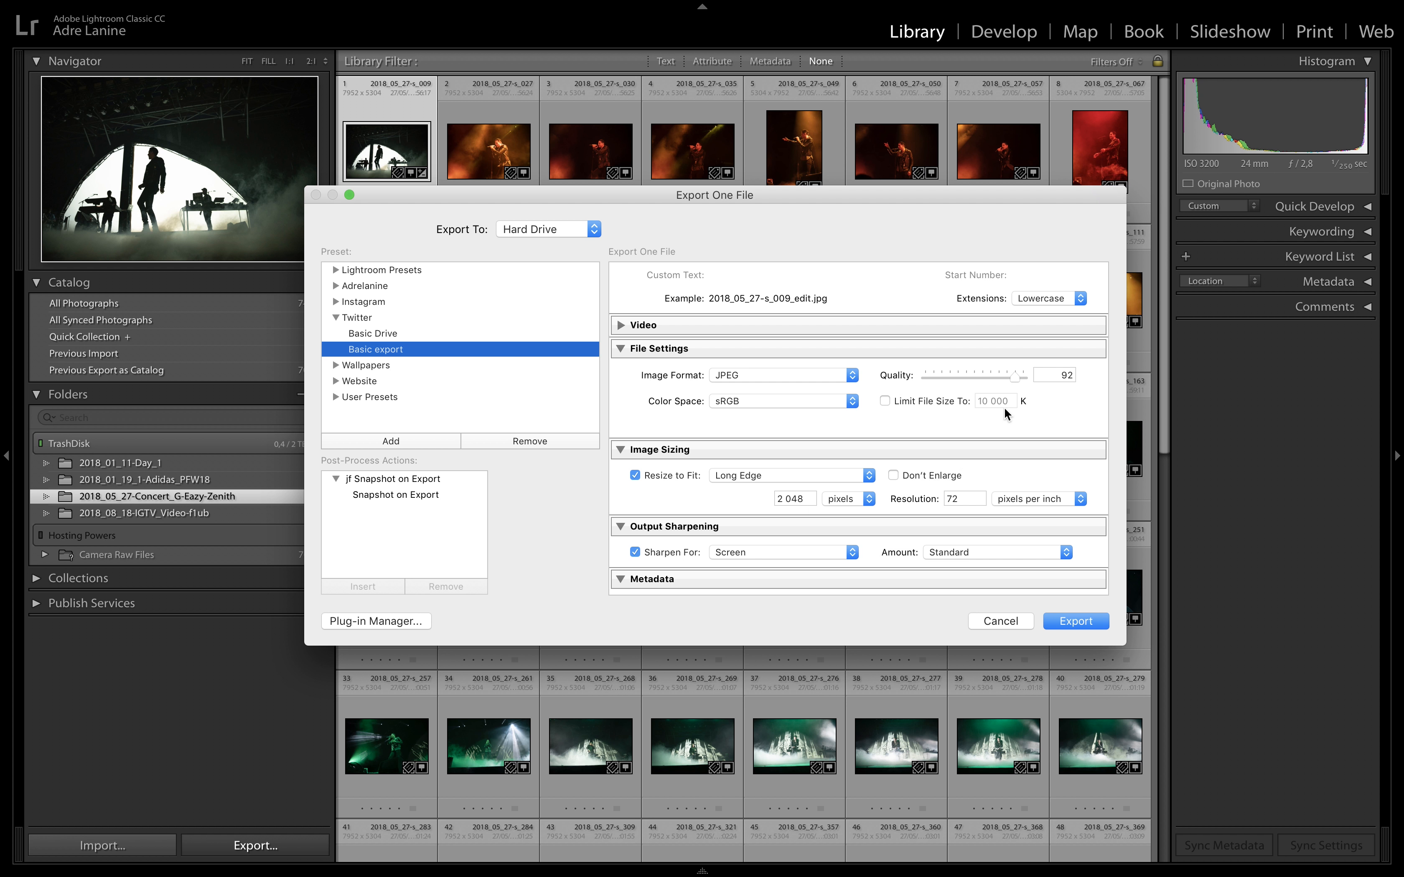
{"action": "scroll", "coordinate": [818, 473], "scroll_direction": "down", "scroll_amount": 5}
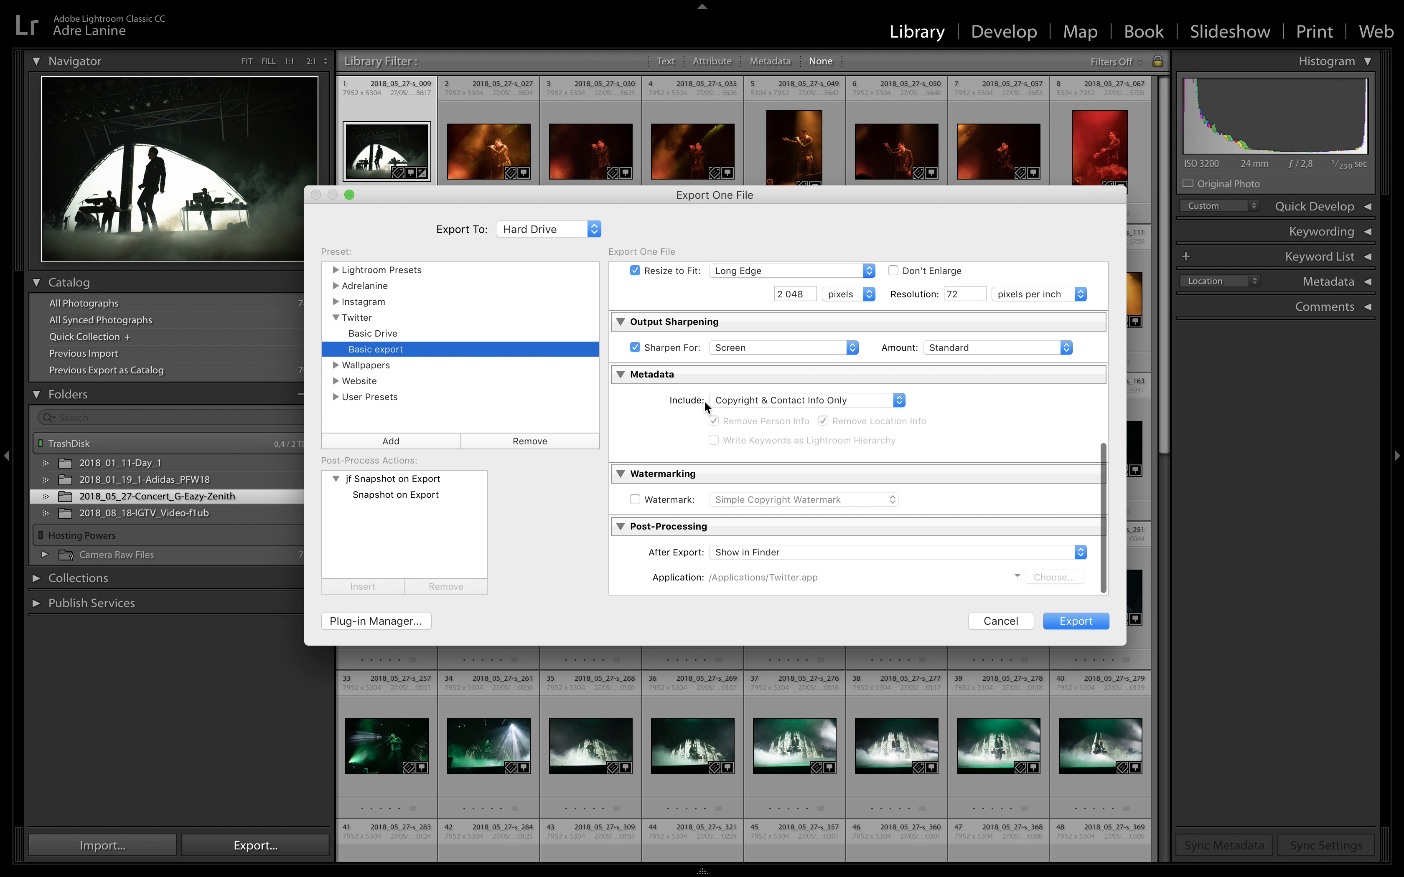
Load the Twitter Basic Drive preset and compare it with the Instagram square-horizontal and story presets.
{"action": "left_click", "coordinate": [368, 335]}
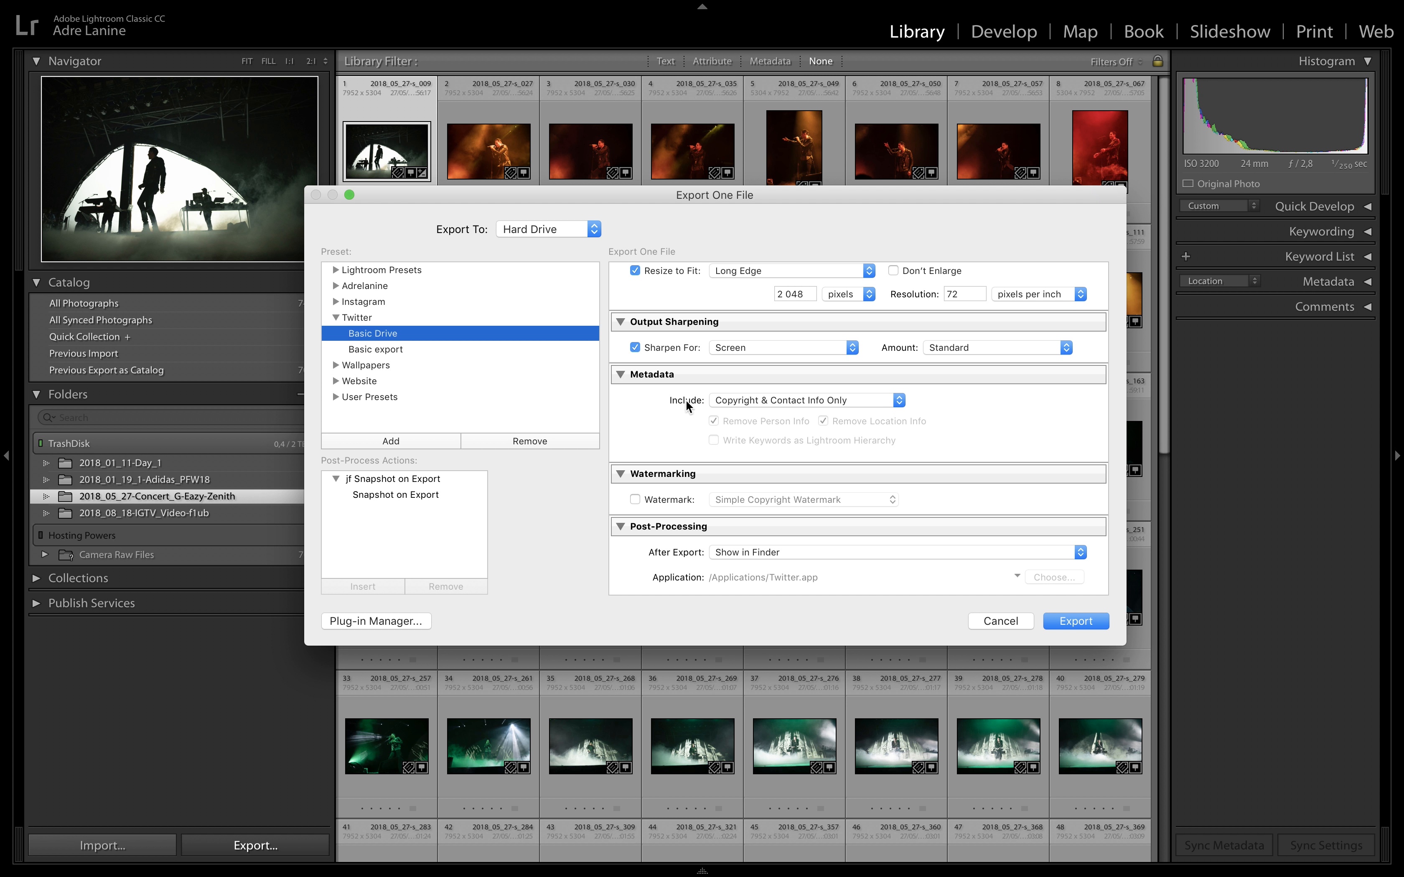
{"action": "left_click", "coordinate": [335, 303]}
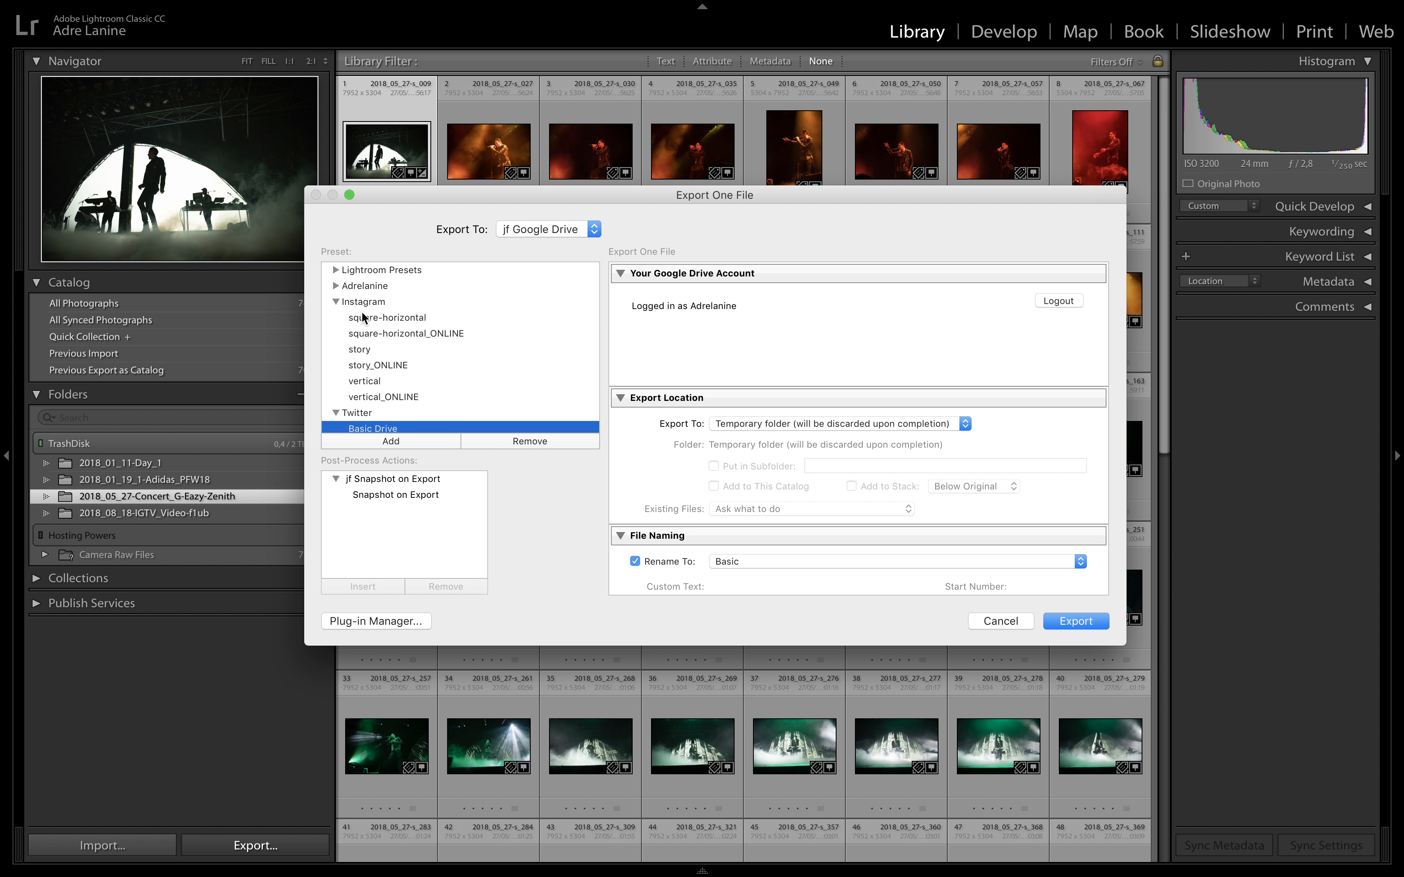
{"action": "left_click", "coordinate": [355, 318]}
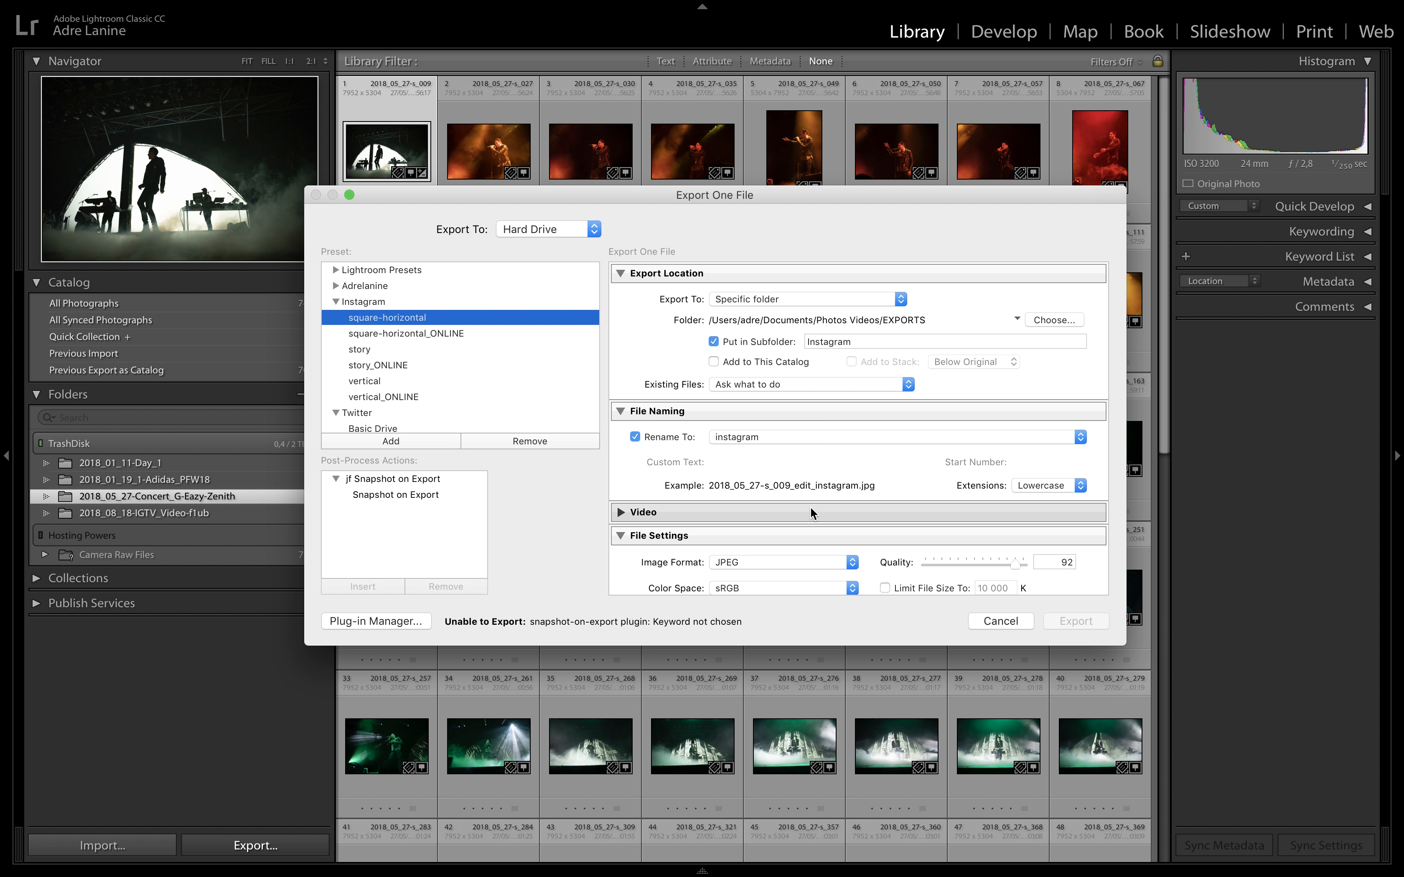
{"action": "left_click", "coordinate": [452, 352]}
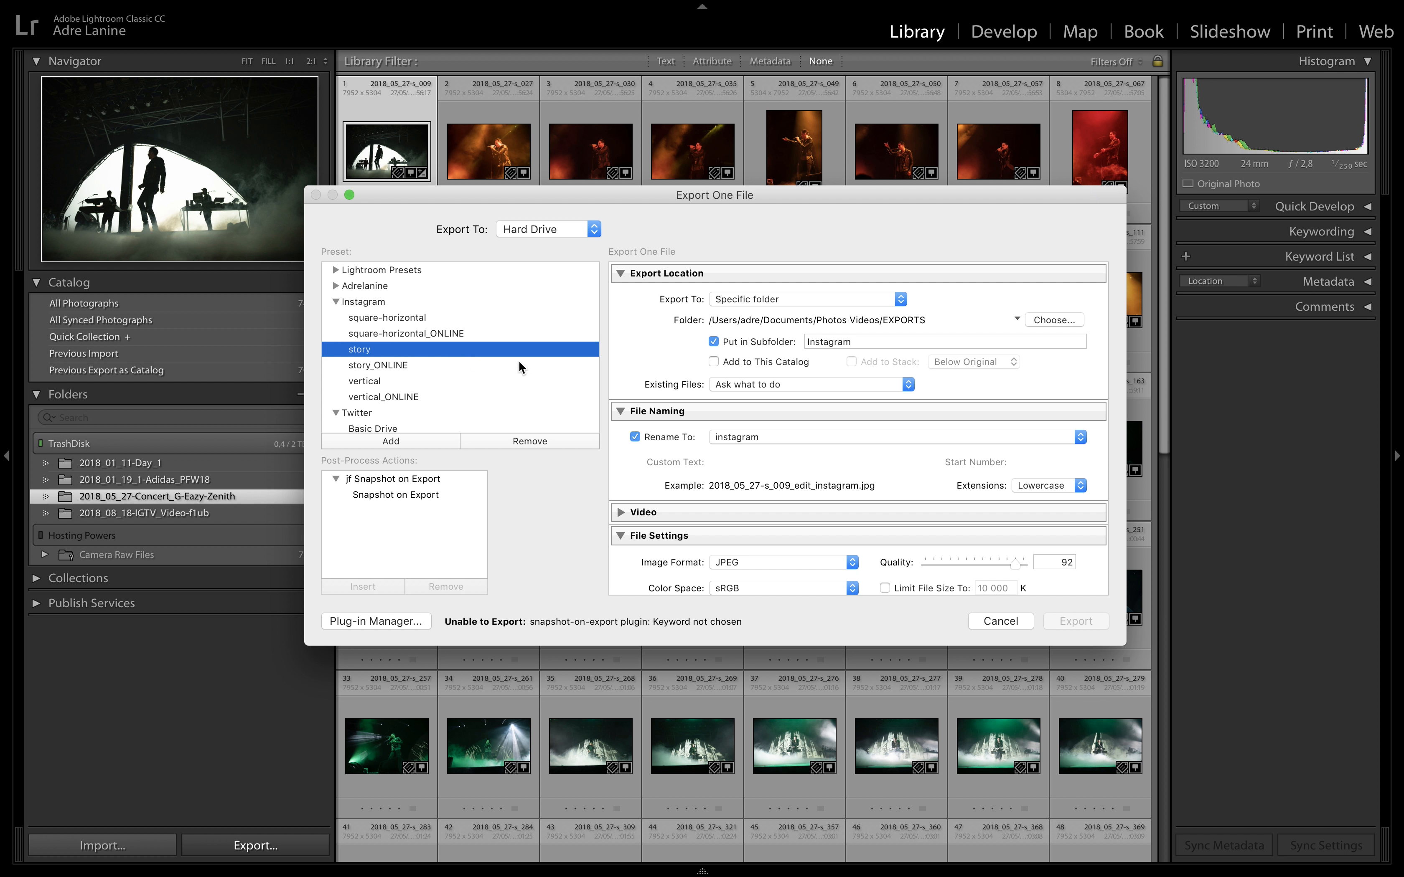
Collapse the Instagram and Twitter groups, load the Website preset, and examine its file size limit, image sizing, sharpening and metadata.
{"action": "left_click", "coordinate": [336, 303]}
{"action": "left_click", "coordinate": [336, 317]}
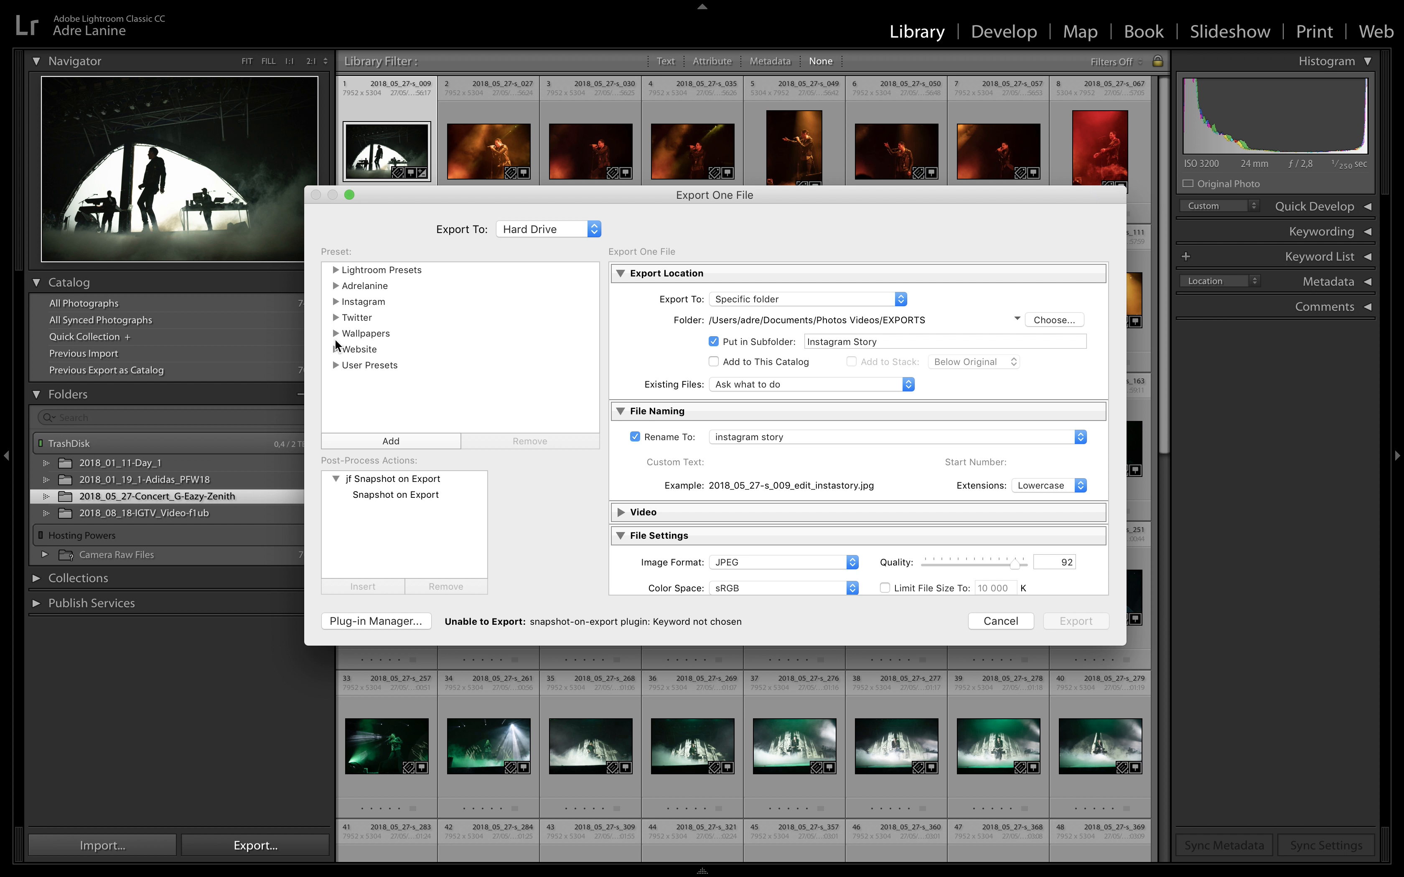
{"action": "left_click", "coordinate": [336, 349]}
{"action": "left_click", "coordinate": [366, 367]}
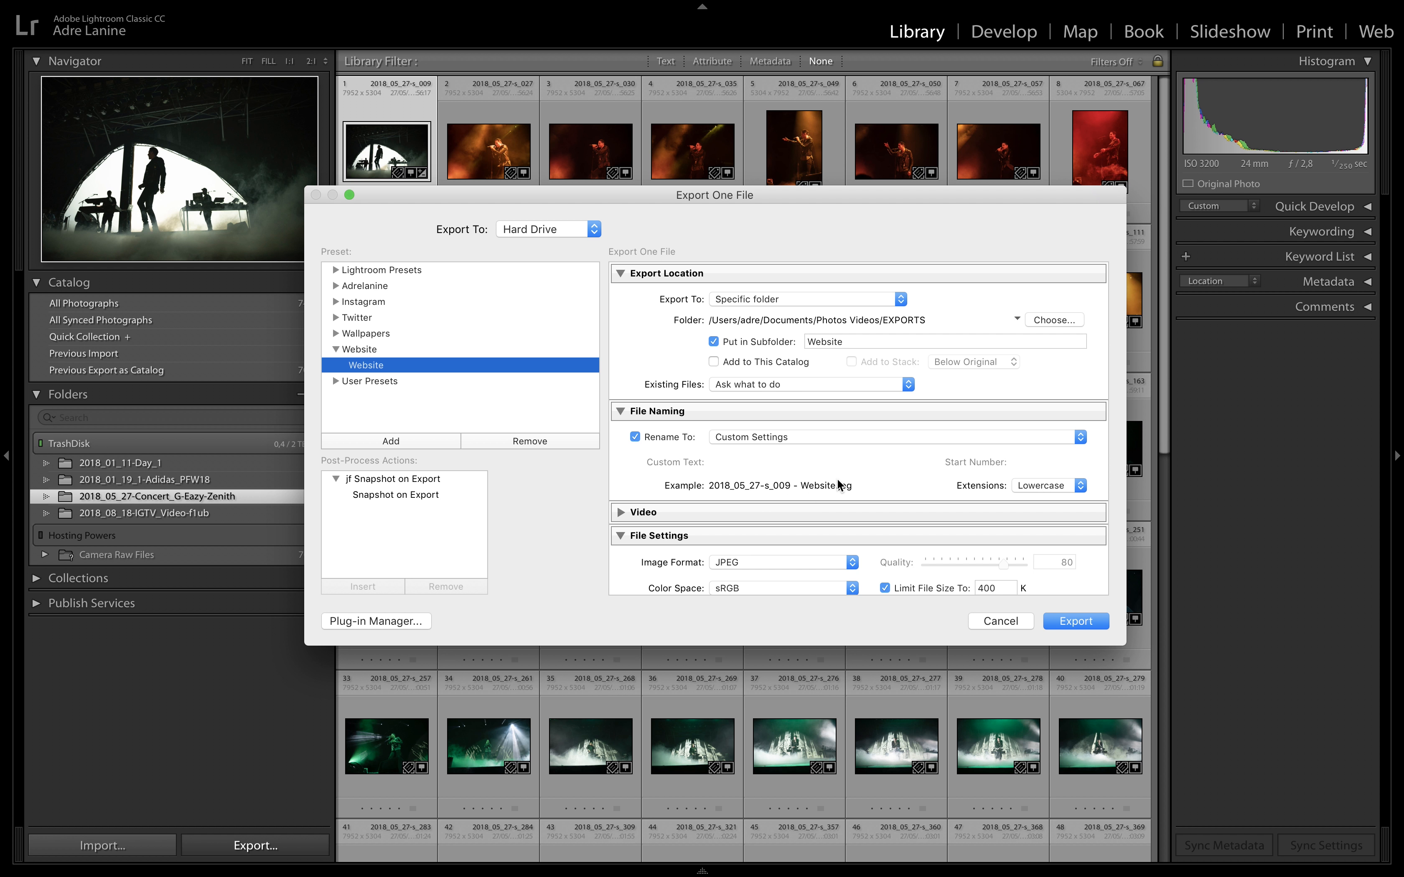
{"action": "scroll", "coordinate": [752, 483], "scroll_direction": "down", "scroll_amount": 8}
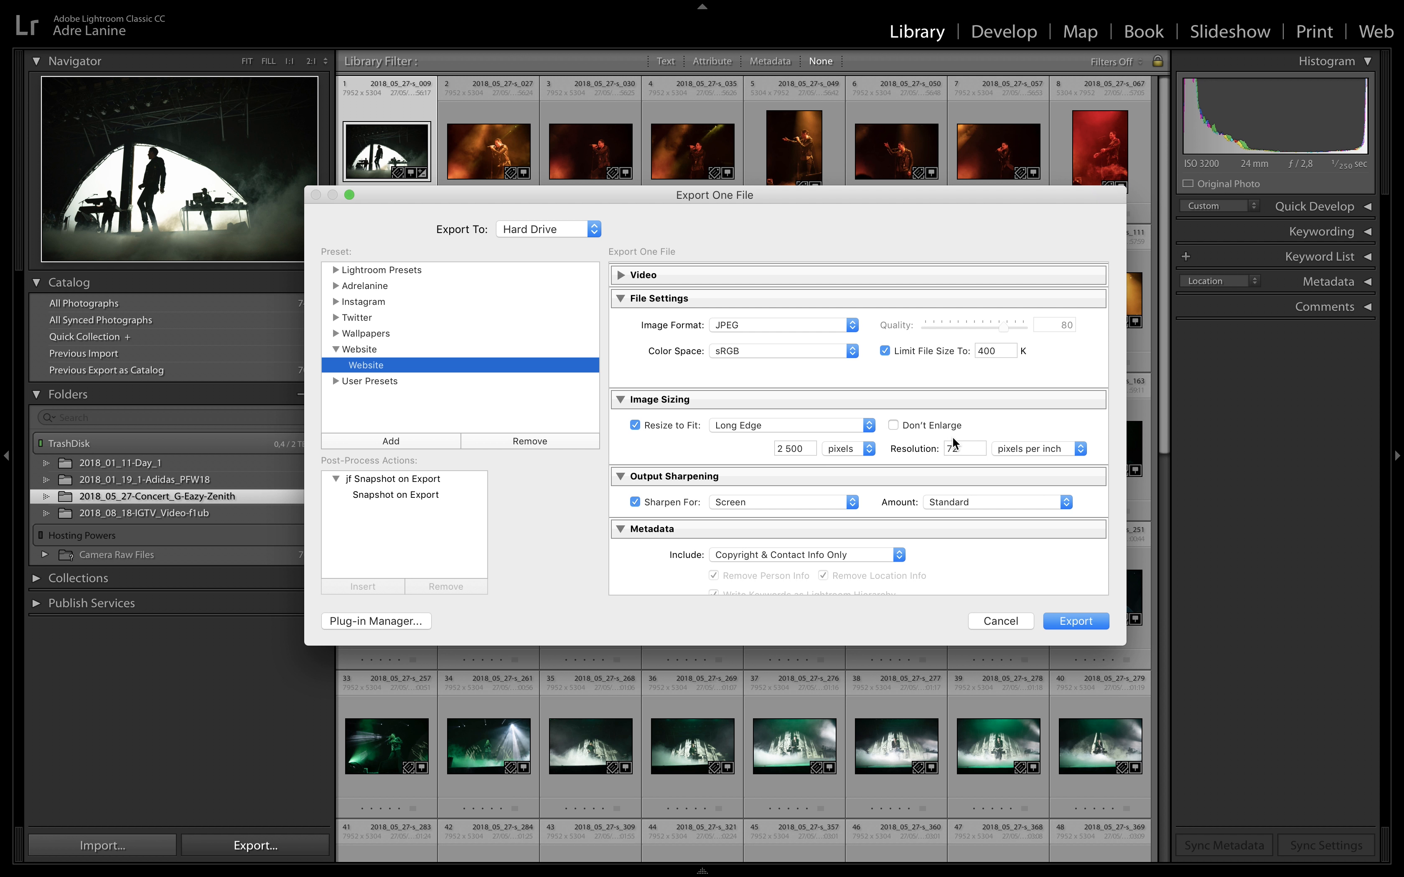
{"action": "scroll", "coordinate": [814, 507], "scroll_direction": "down", "scroll_amount": 4}
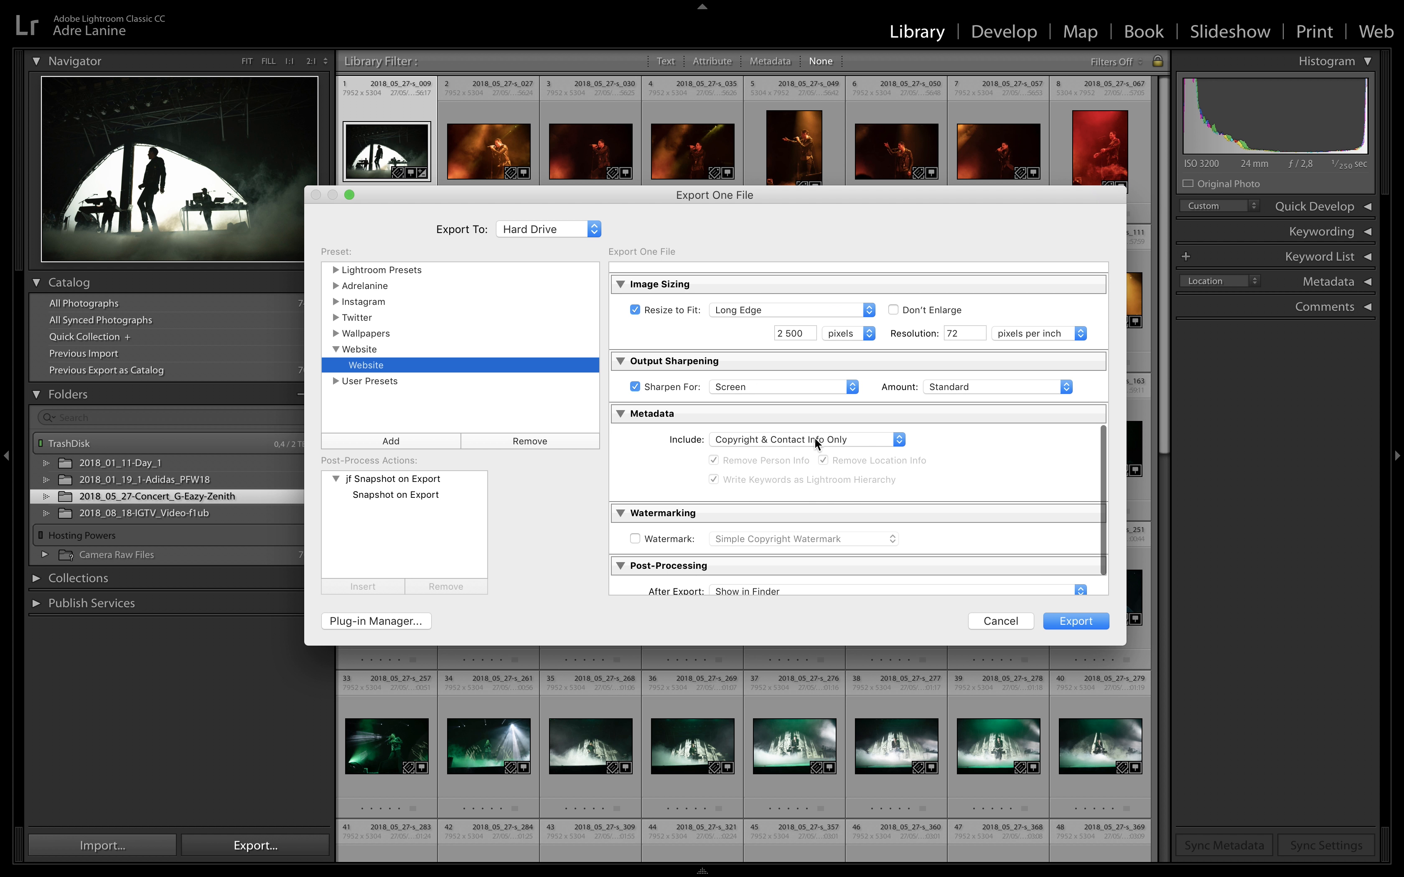
Load Print Photobox, Prints Picto Glossy and Prints Picto Satine from User Presets in turn to compare their output sharpening, and collapse the group.
{"action": "left_click", "coordinate": [335, 381]}
{"action": "scroll", "coordinate": [365, 374], "scroll_direction": "down", "scroll_amount": 1}
{"action": "left_click", "coordinate": [336, 346]}
{"action": "left_click", "coordinate": [378, 380]}
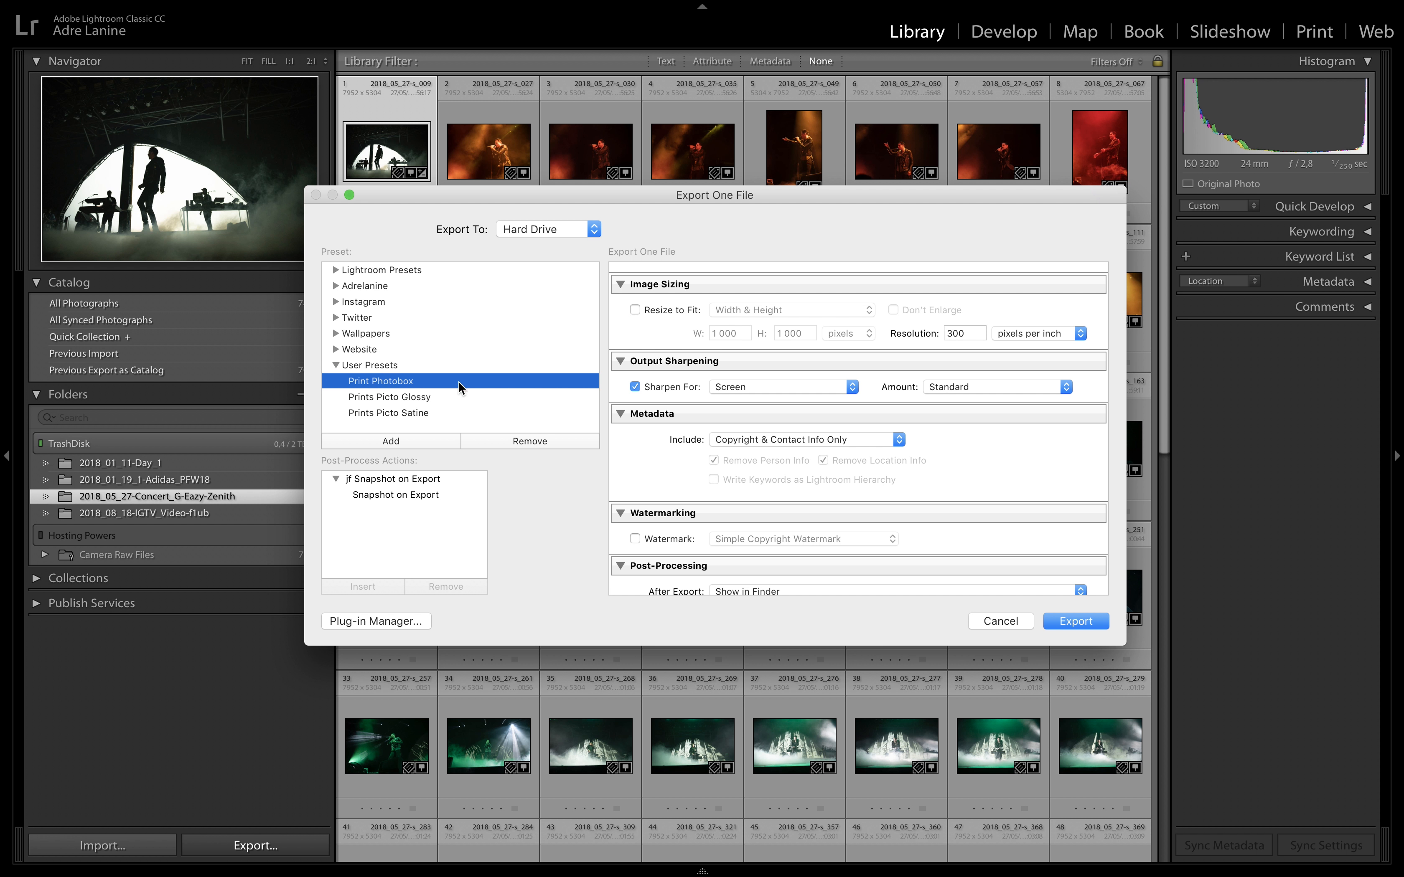
{"action": "left_click", "coordinate": [422, 398]}
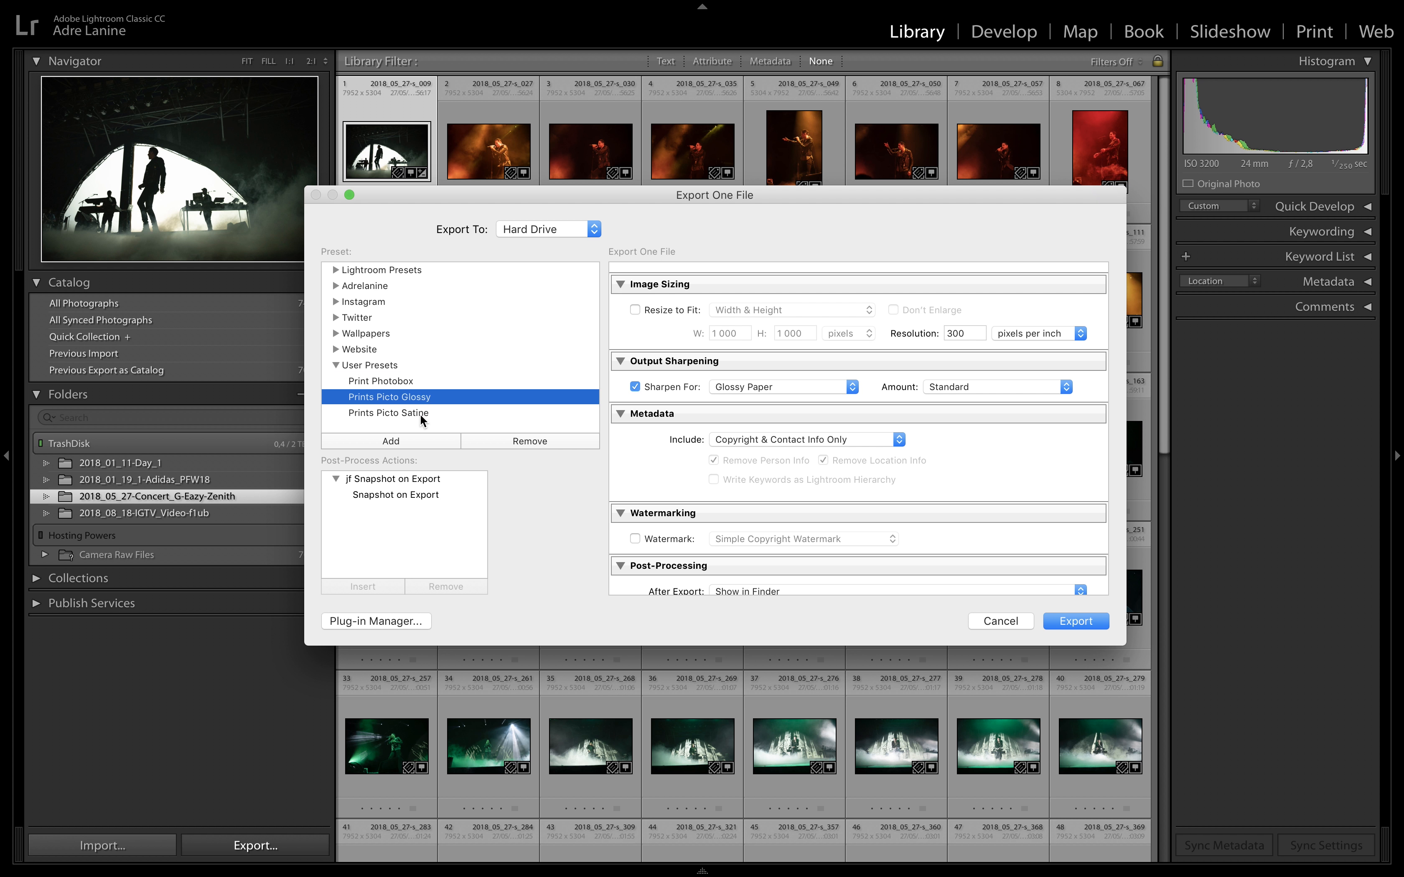
{"action": "left_click", "coordinate": [420, 414]}
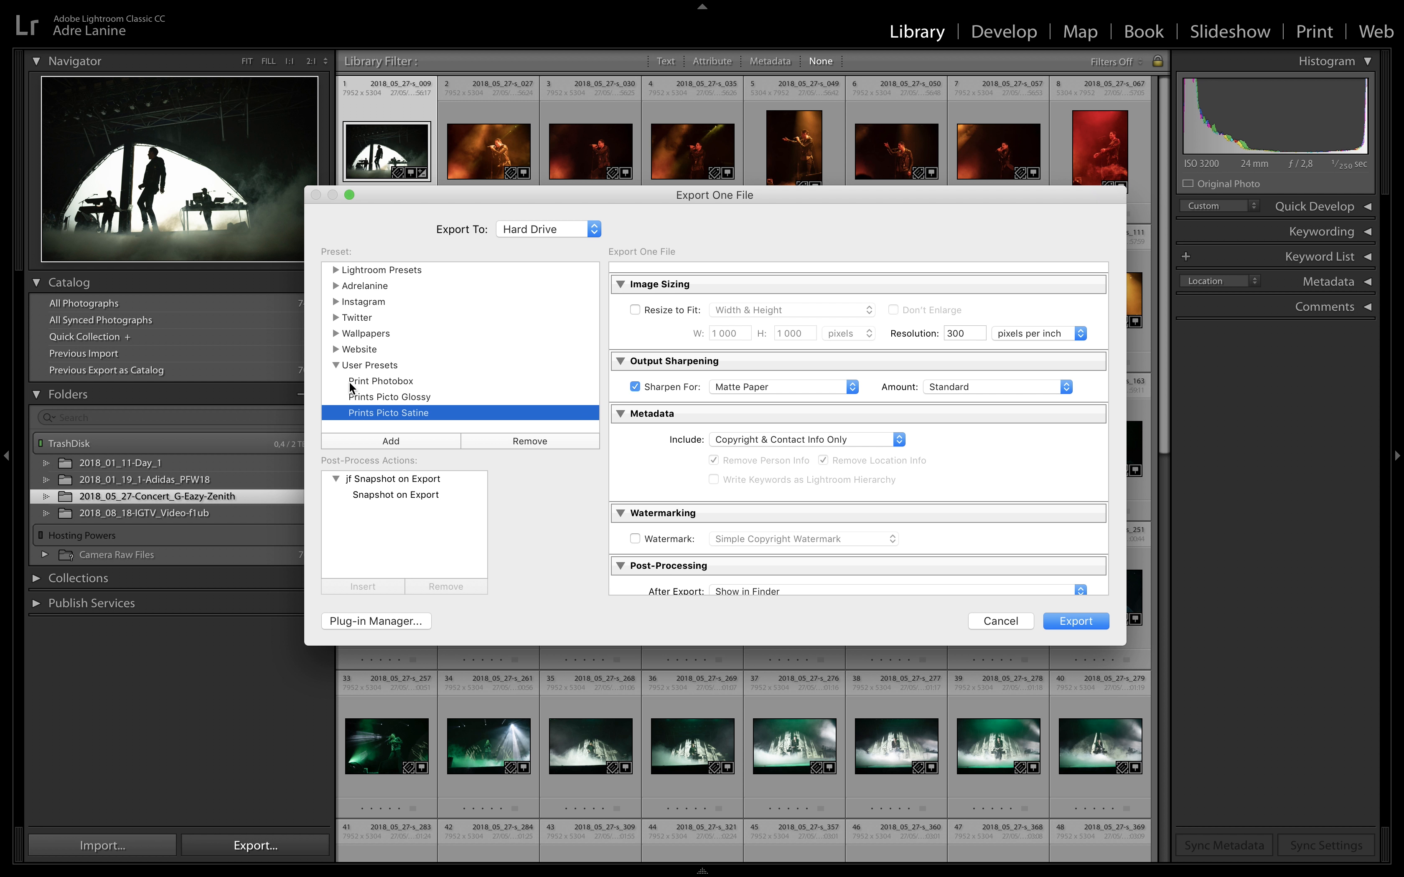
{"action": "left_click", "coordinate": [334, 364]}
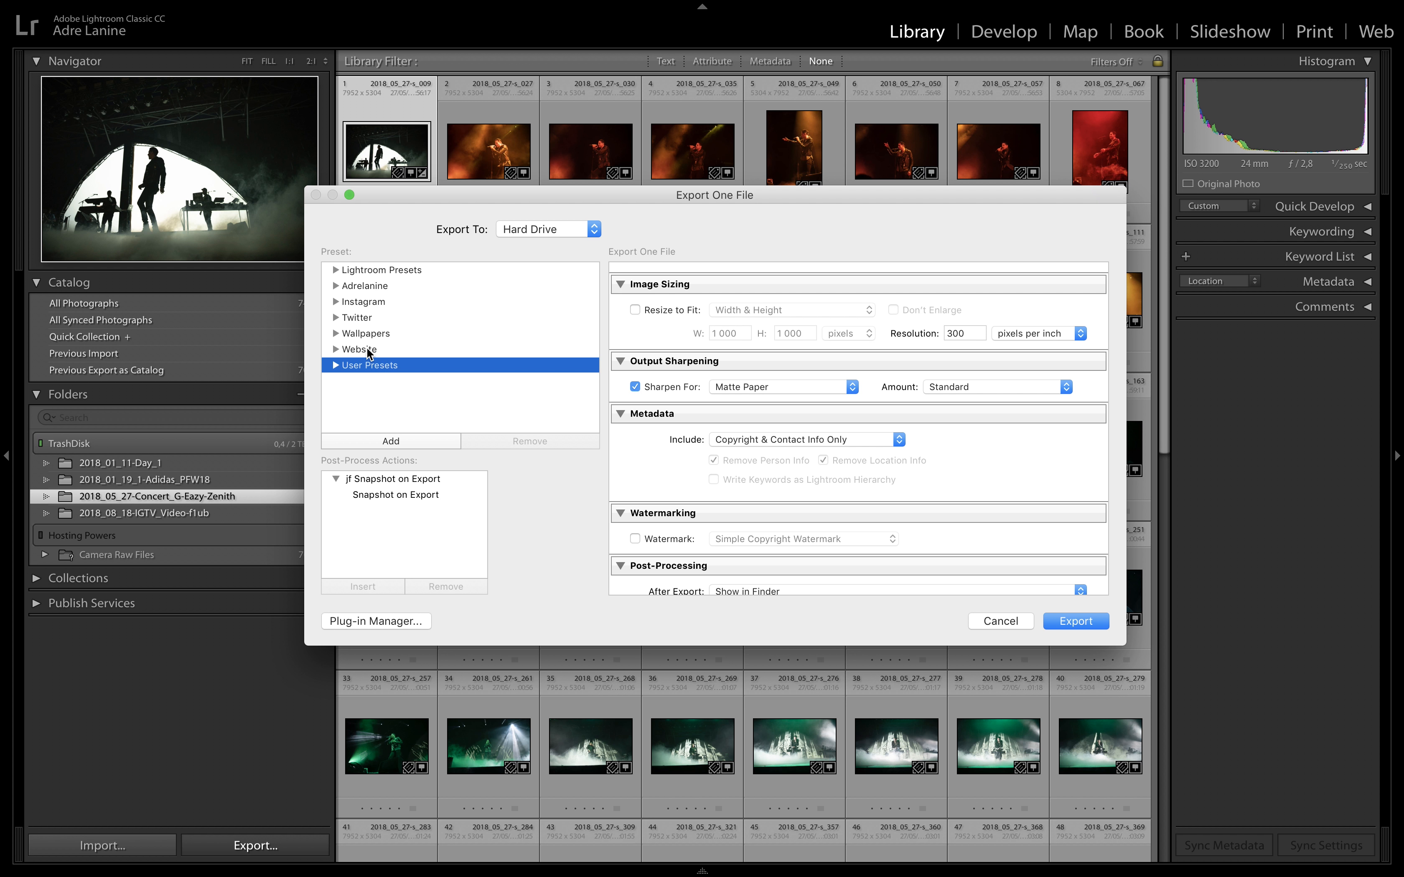
Select the Twitter, Instagram and personal preset groups in turn, and close the export dialog without exporting.
{"action": "left_click", "coordinate": [366, 319]}
{"action": "left_click", "coordinate": [374, 301]}
{"action": "left_click", "coordinate": [377, 286]}
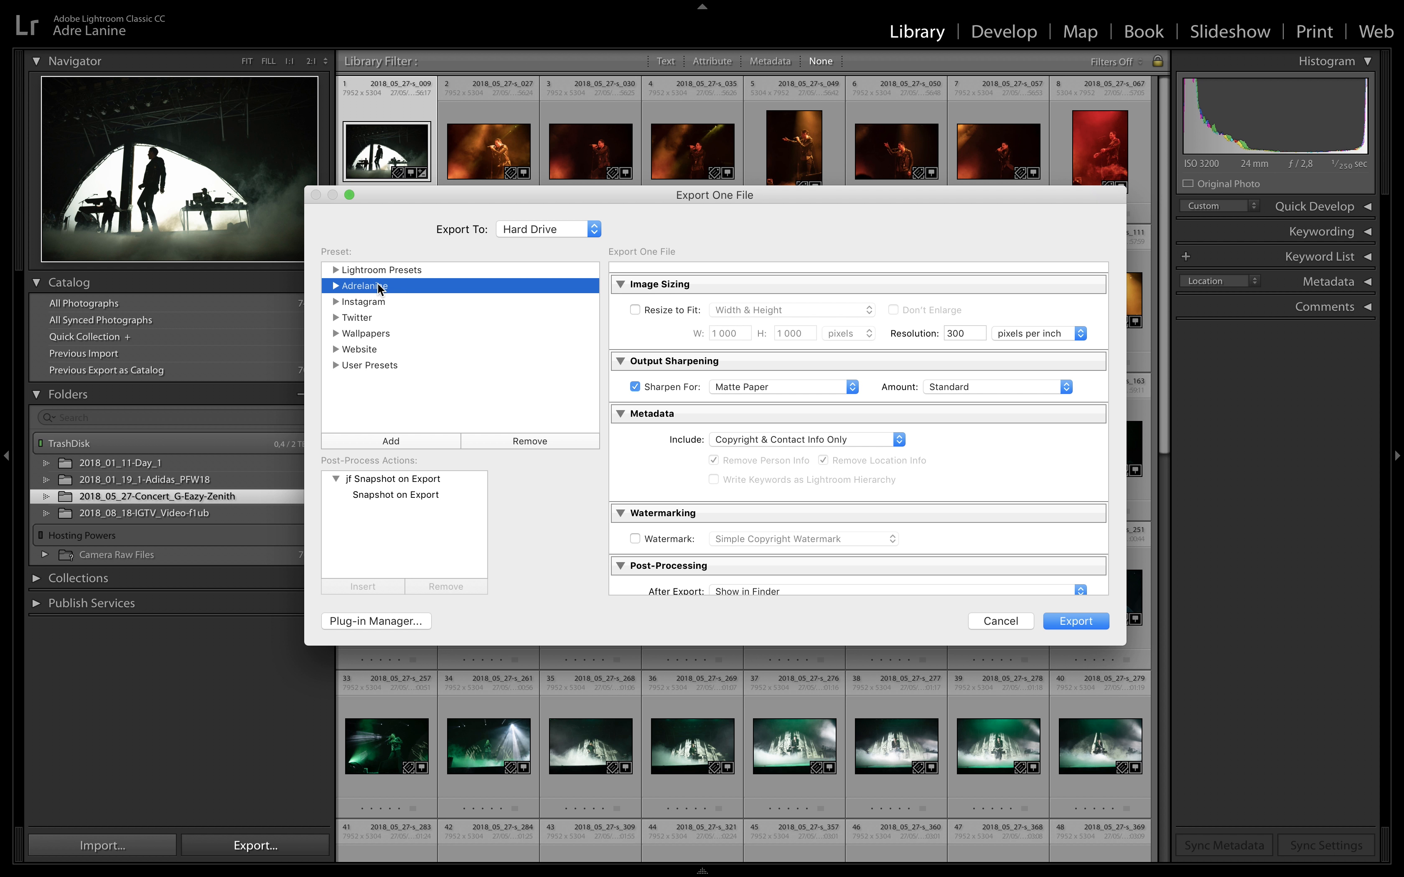
{"action": "left_click", "coordinate": [999, 619]}
Open photo 2018_05_27-s_009 in Develop, set Highlights to +42 and Whites to +84, and create a snapshot with the suggested name.
{"action": "double_click", "coordinate": [379, 142]}
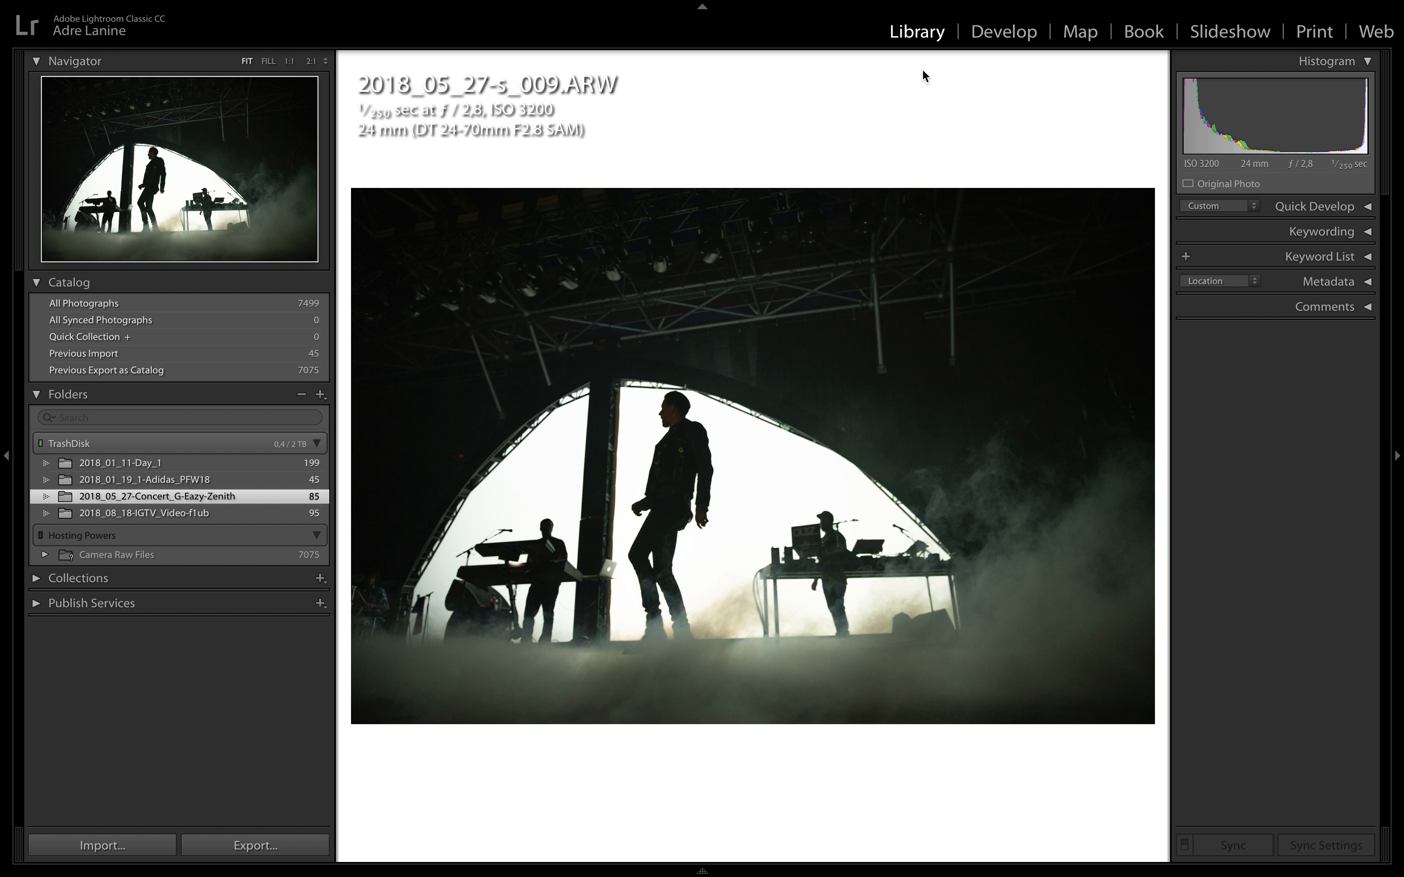
{"action": "left_click", "coordinate": [1019, 34]}
{"action": "left_click", "coordinate": [1266, 452]}
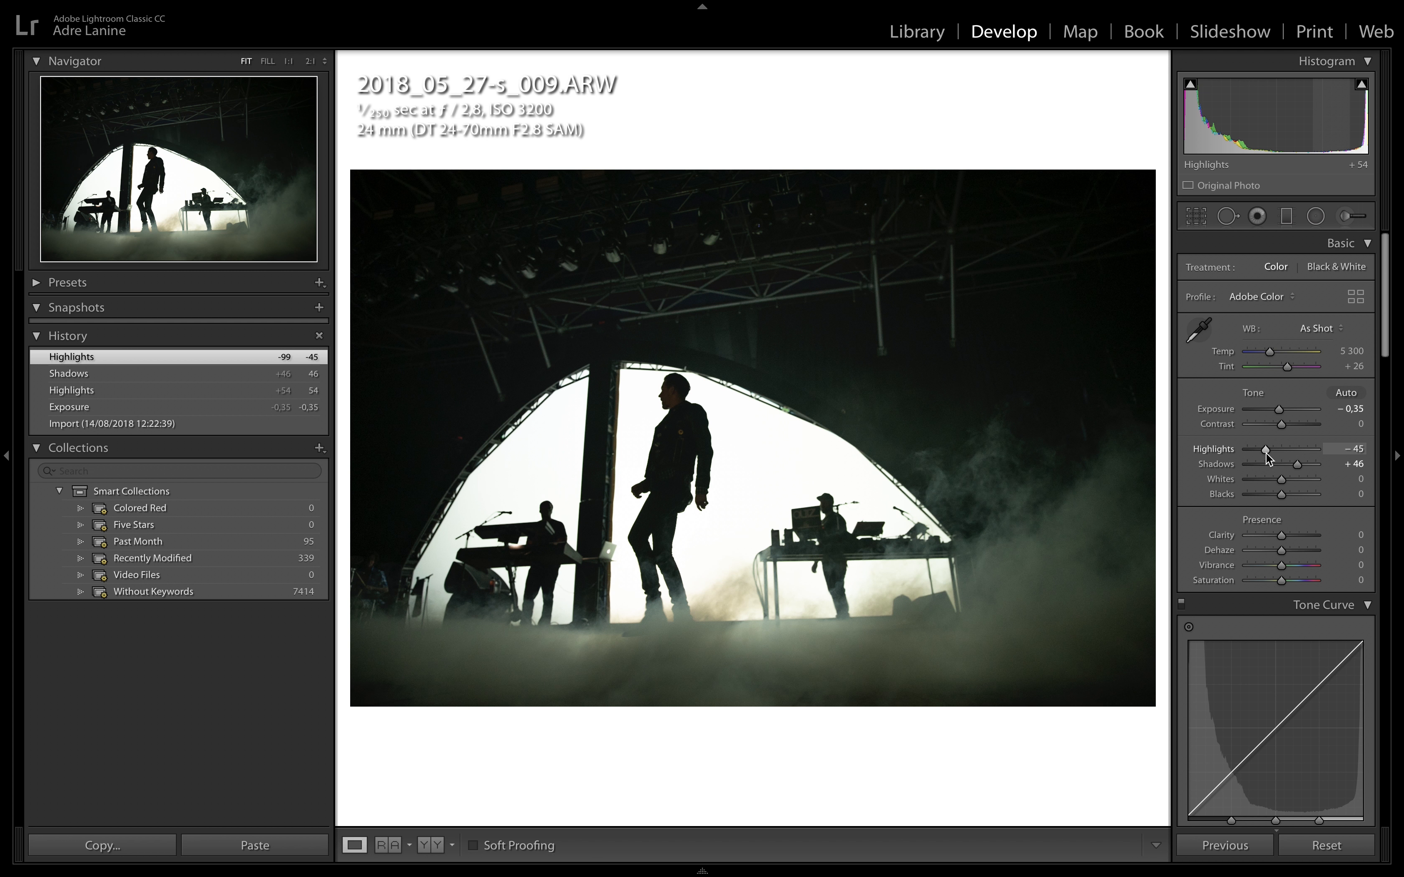
{"action": "left_click", "coordinate": [1309, 480]}
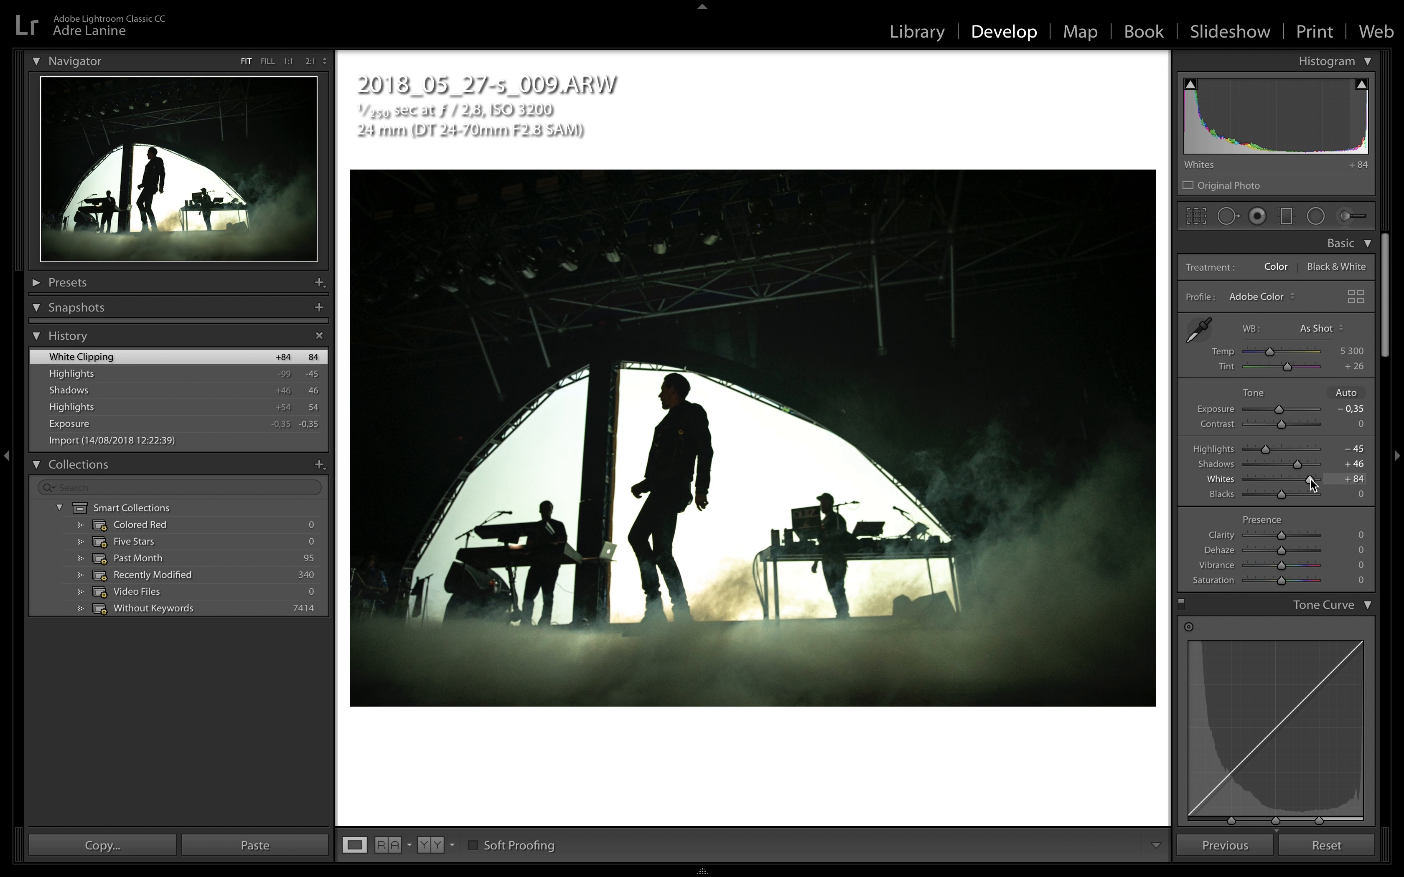
{"action": "left_click", "coordinate": [1295, 446]}
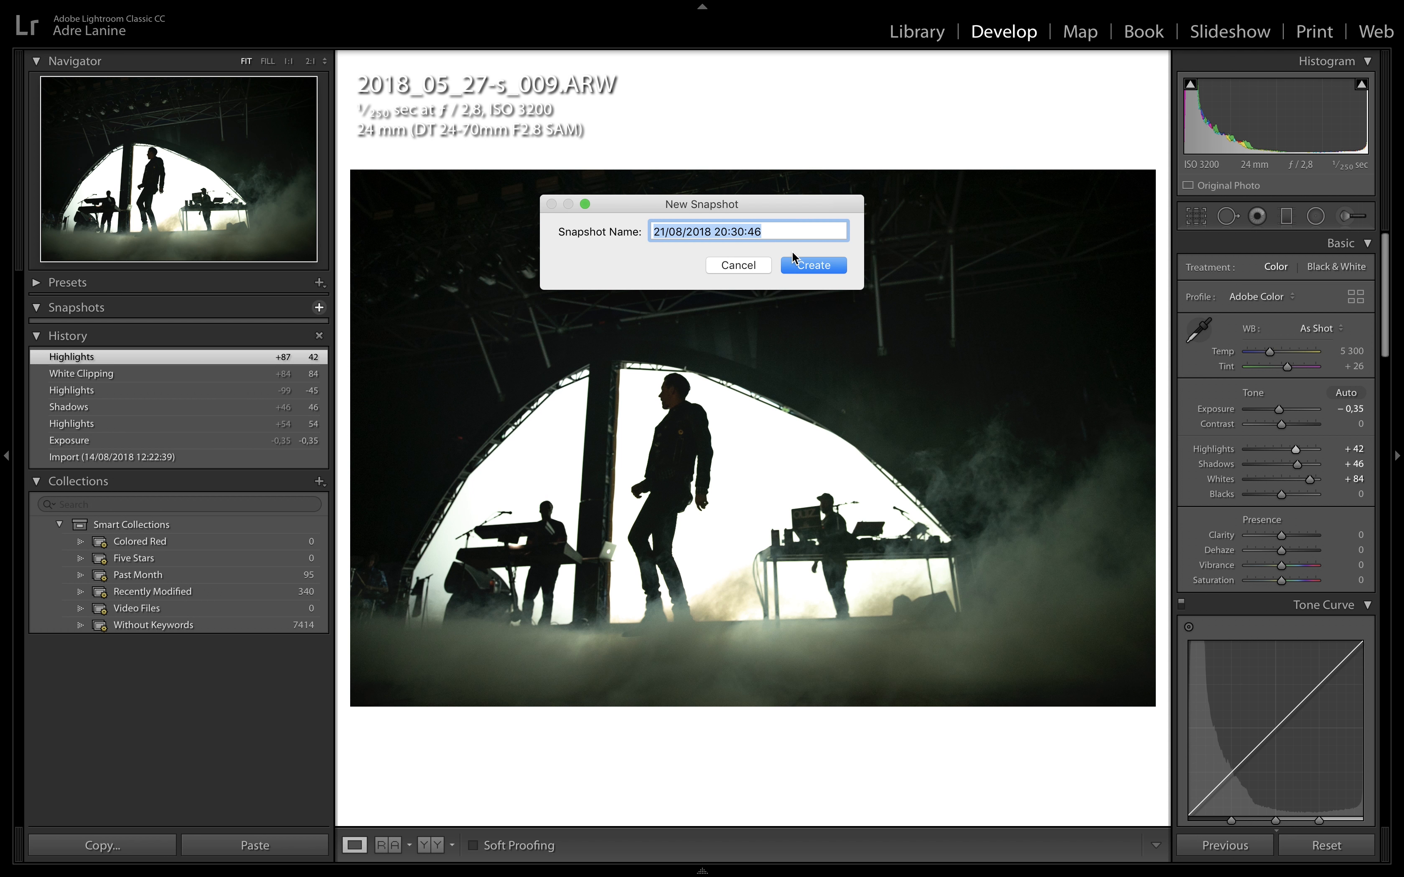
{"action": "left_click", "coordinate": [795, 264]}
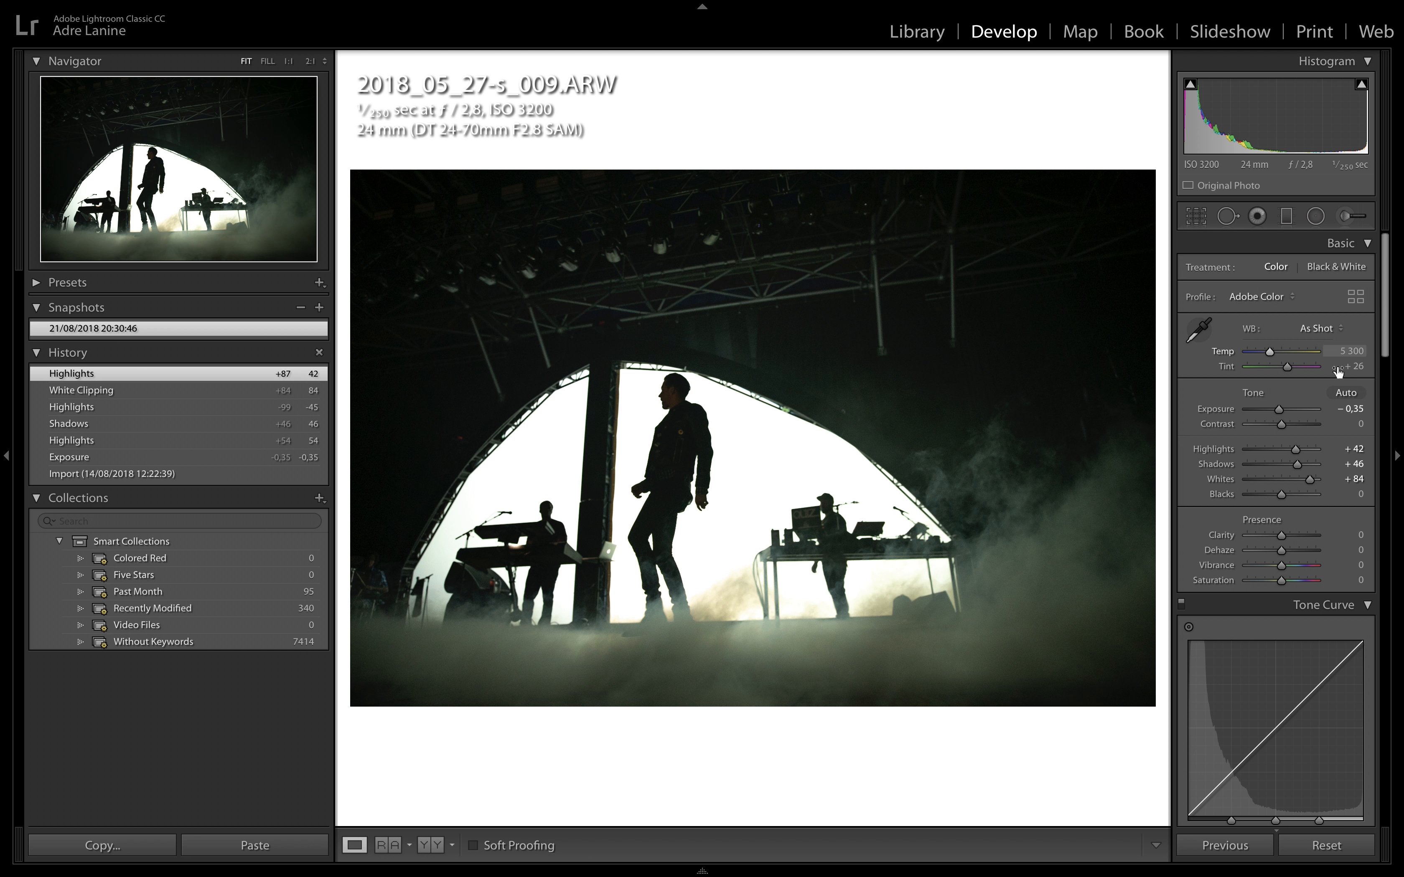
Set Exposure to −3.45, Highlights to −74 and Whites to −38, and restore the photo from its saved snapshot.
{"action": "left_click", "coordinate": [1257, 409]}
{"action": "left_click", "coordinate": [1256, 449]}
{"action": "left_click", "coordinate": [1303, 479]}
{"action": "left_click", "coordinate": [1269, 479]}
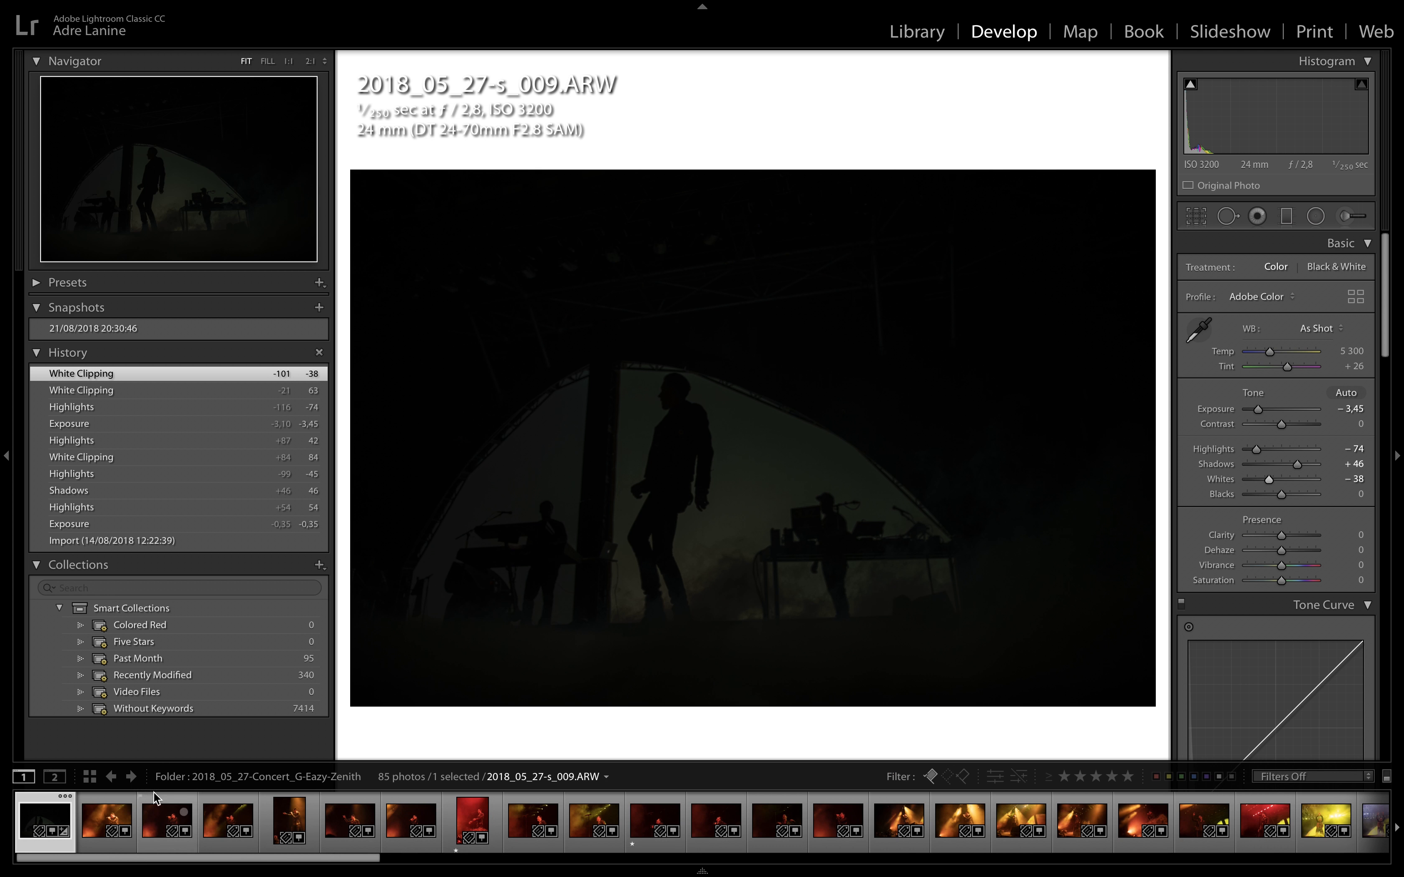
{"action": "left_click", "coordinate": [131, 330]}
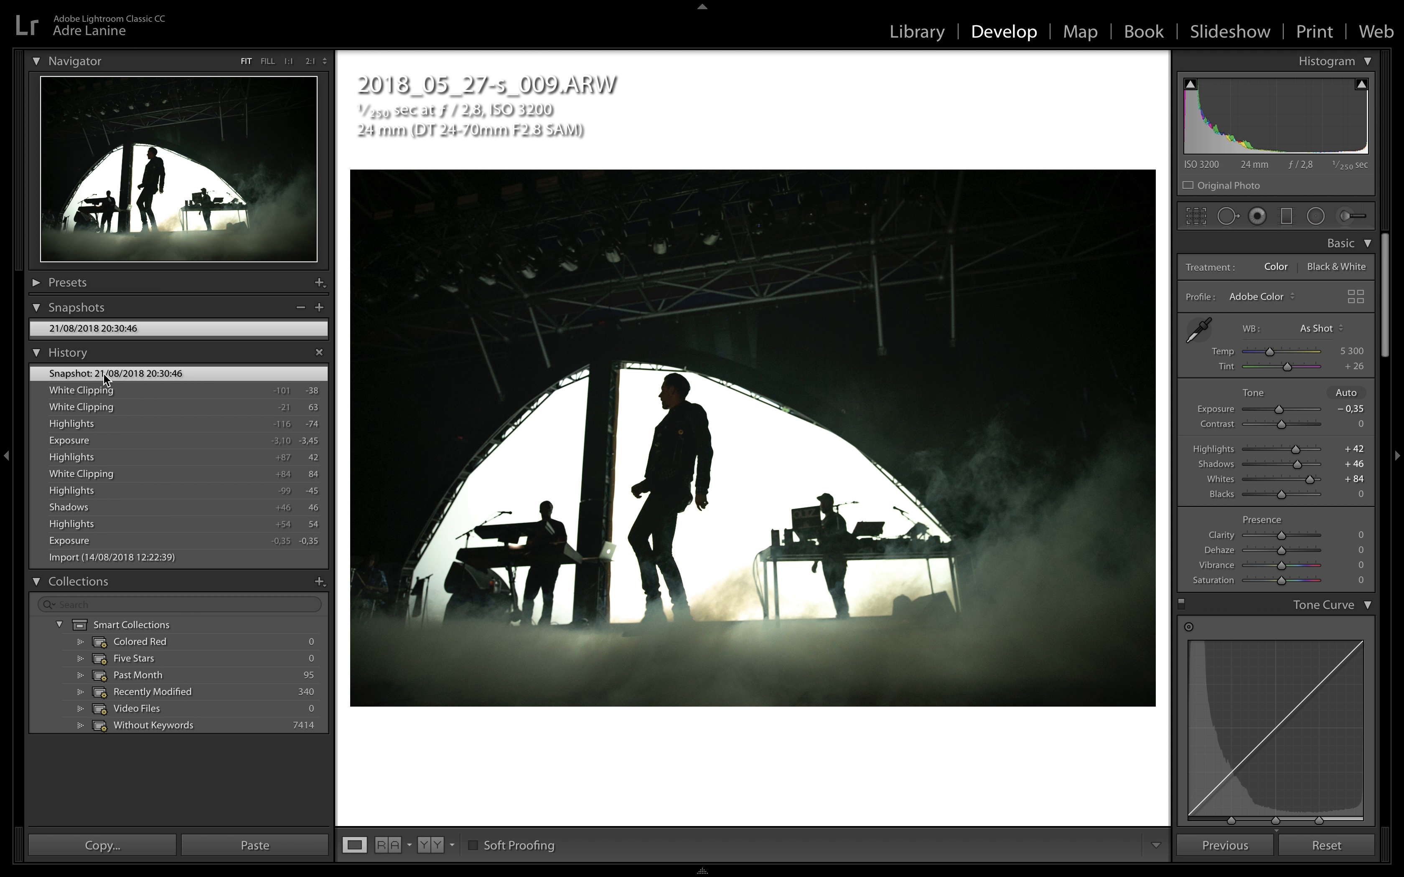
Open the export dialog for the current photo and look through its export settings.
{"action": "key", "text": "super+shift+e"}
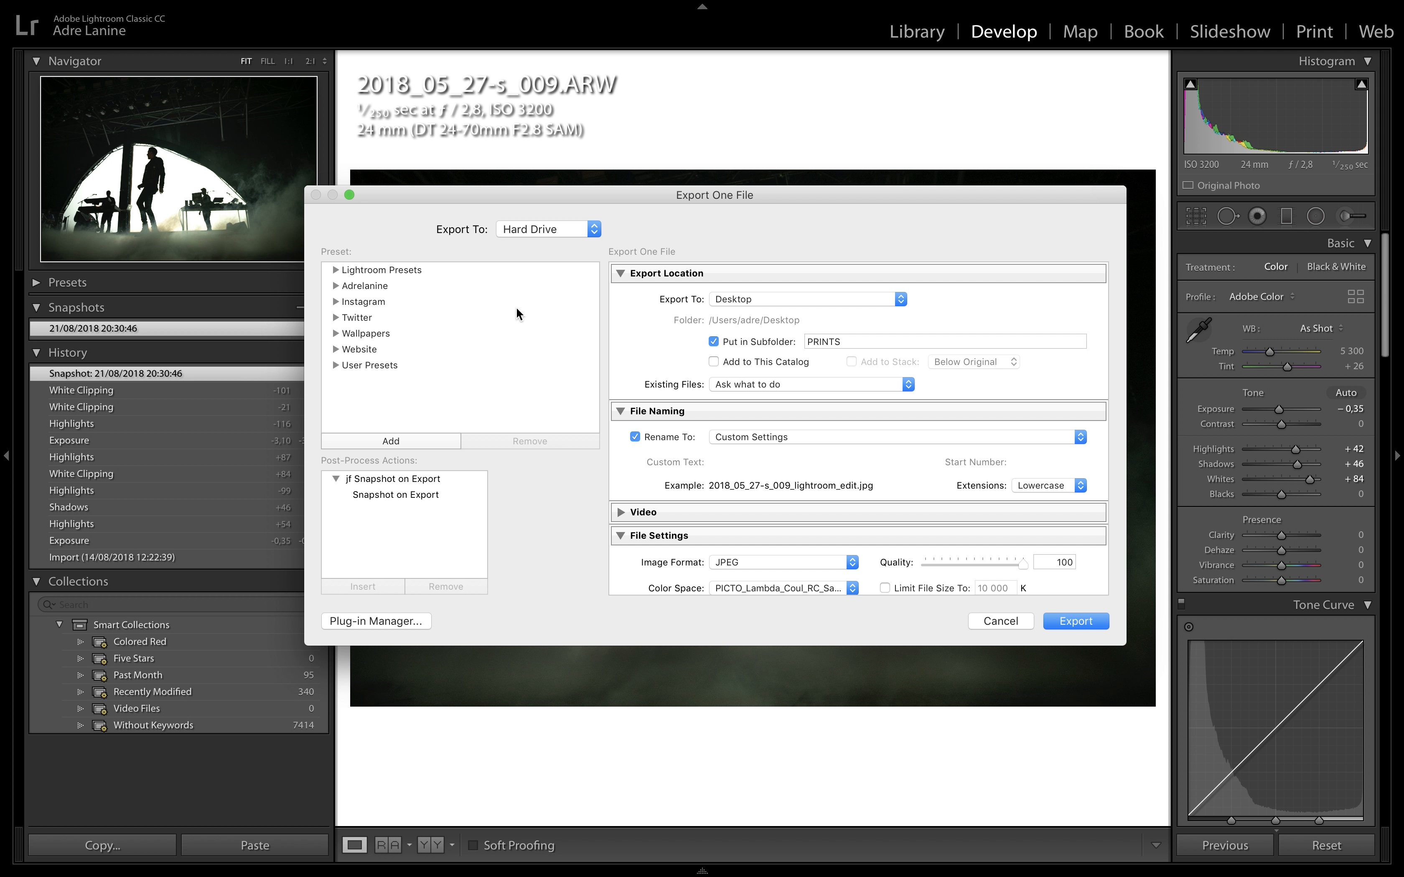
{"action": "scroll", "coordinate": [892, 467], "scroll_direction": "down", "scroll_amount": 3}
{"action": "scroll", "coordinate": [894, 473], "scroll_direction": "down", "scroll_amount": 2}
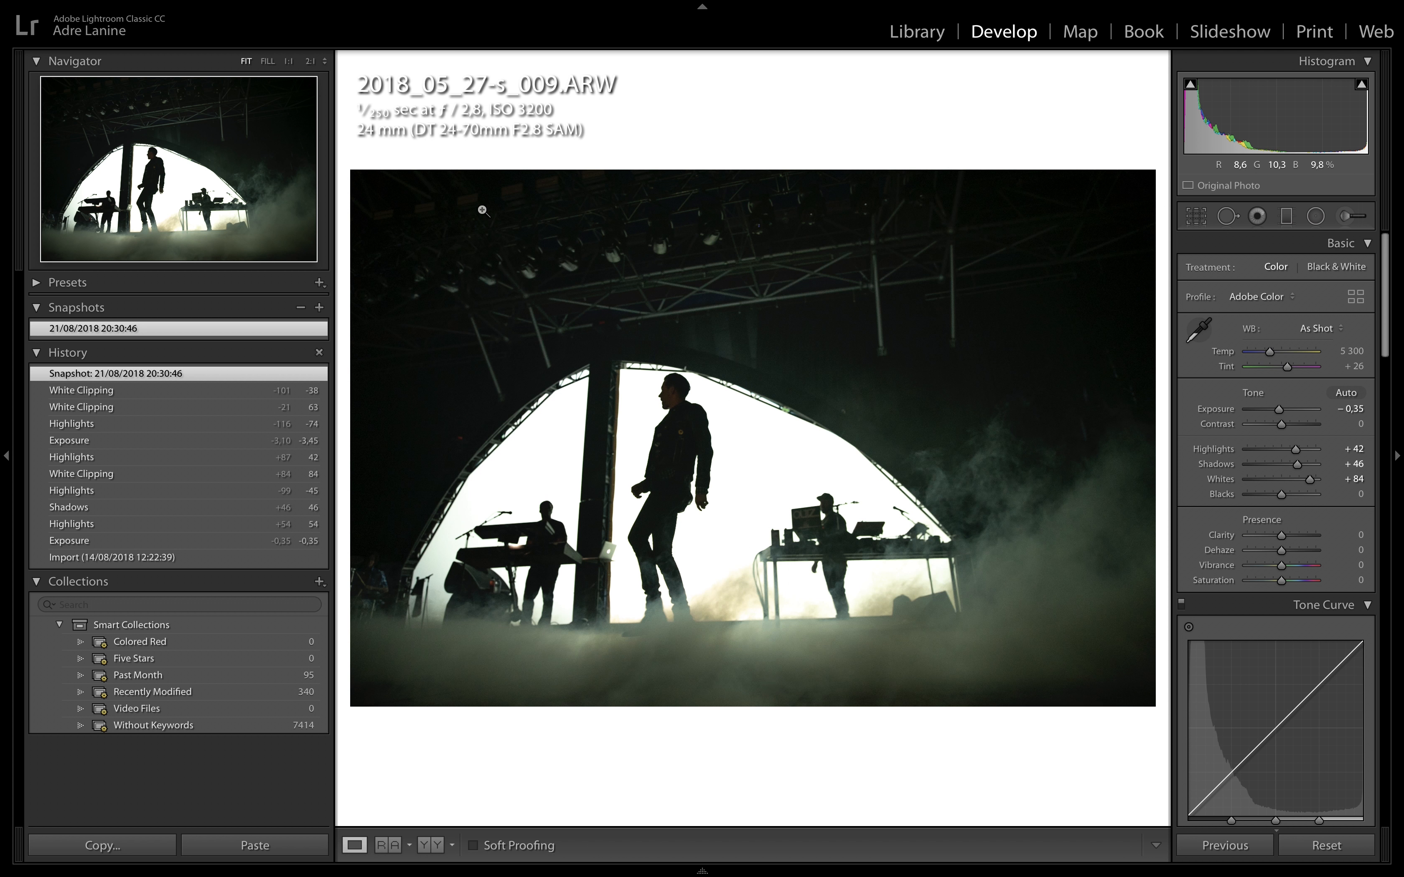
Open the Presets preferences and reveal the Lightroom presets folder in Finder.
{"action": "left_click", "coordinate": [100, 8]}
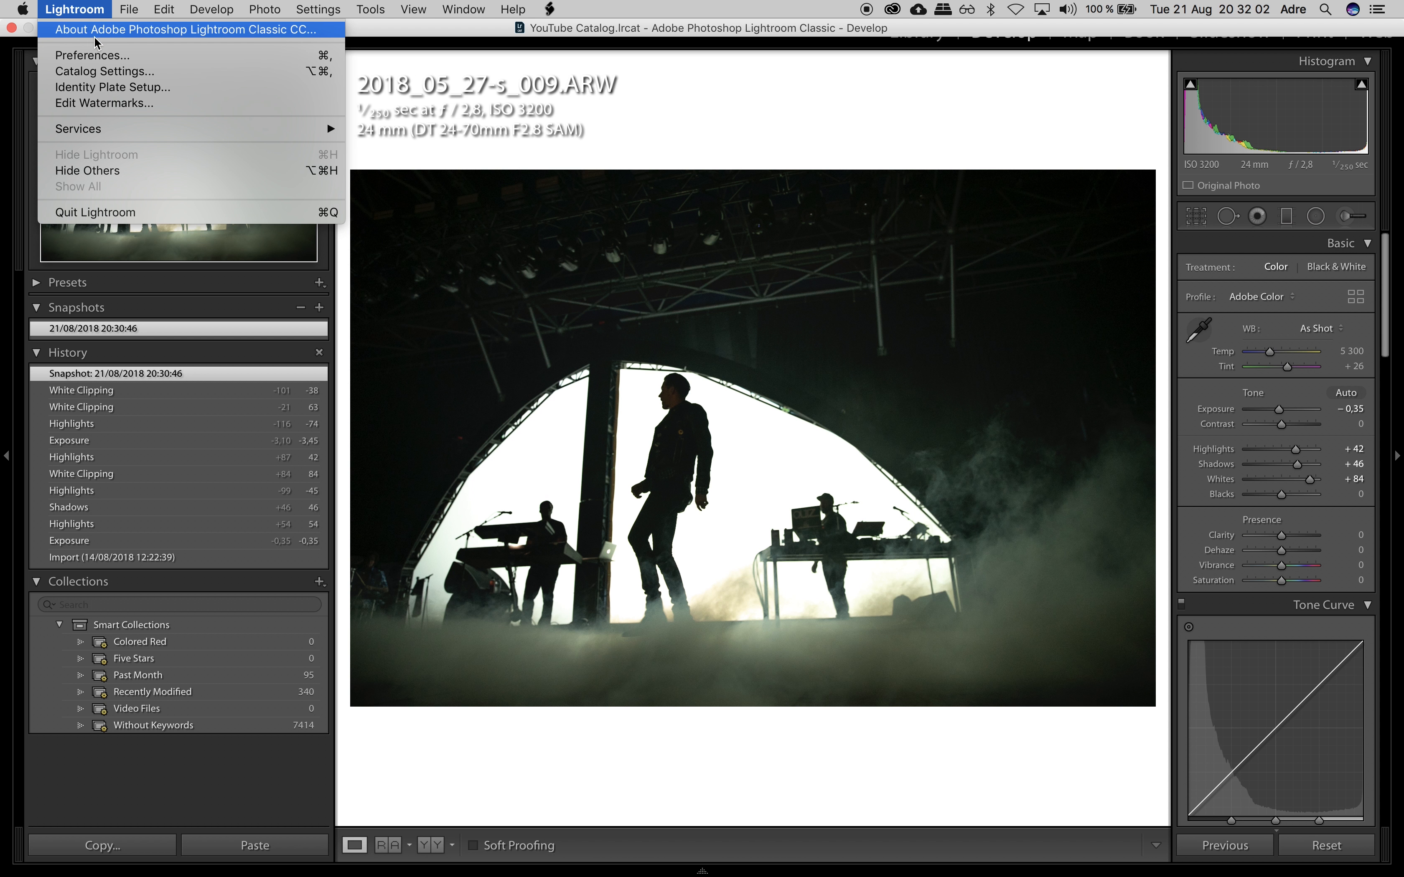
{"action": "left_click", "coordinate": [99, 49]}
{"action": "left_click", "coordinate": [540, 112]}
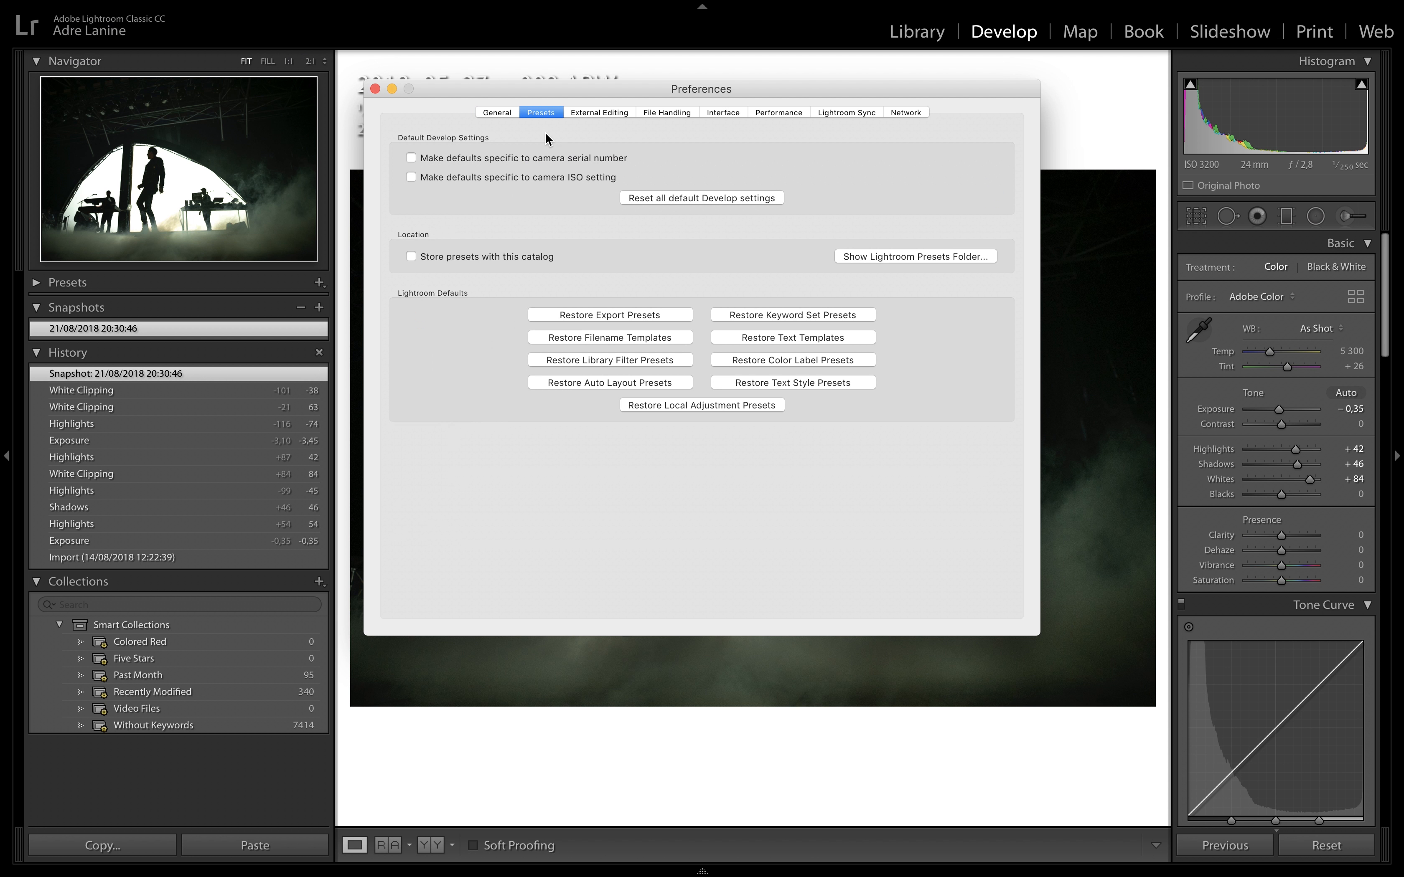
{"action": "left_click", "coordinate": [894, 255]}
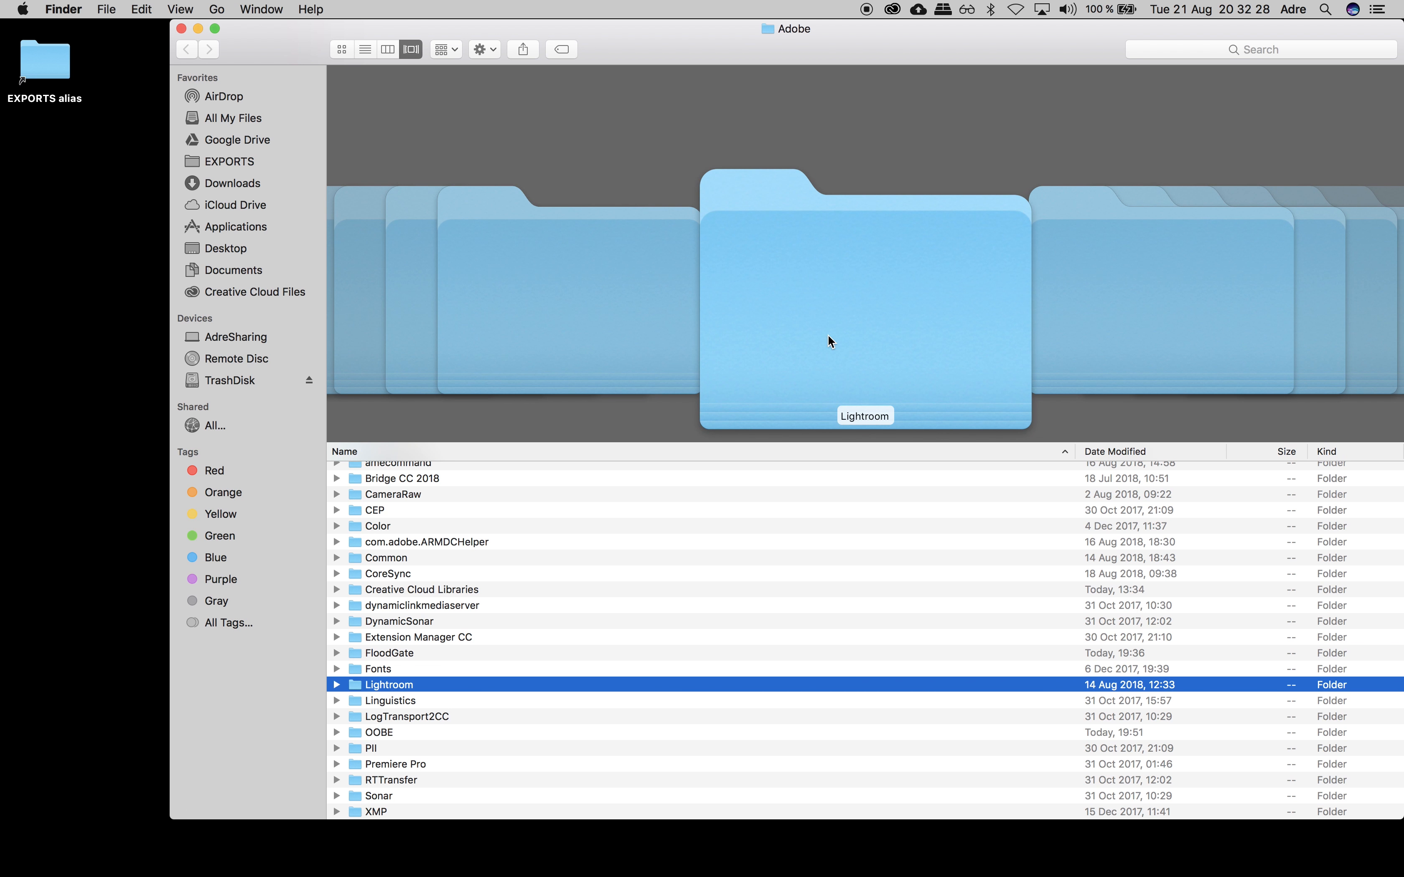
Open the Export Presets folder inside the Lightroom folder to view its preset groups, and return to Lightroom and close the preferences.
{"action": "double_click", "coordinate": [395, 685]}
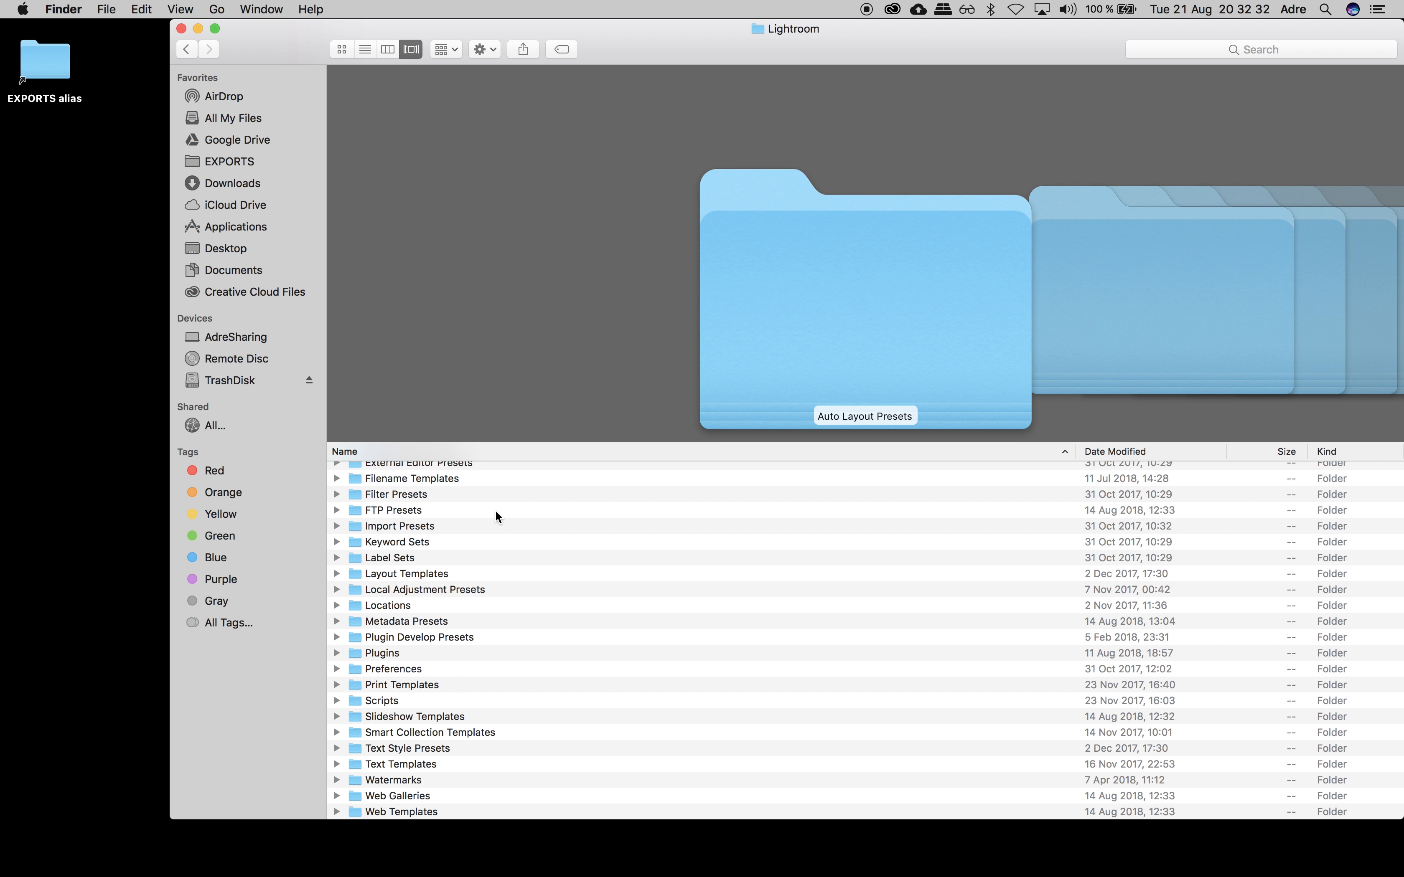
{"action": "scroll", "coordinate": [415, 565], "scroll_direction": "up", "scroll_amount": 5}
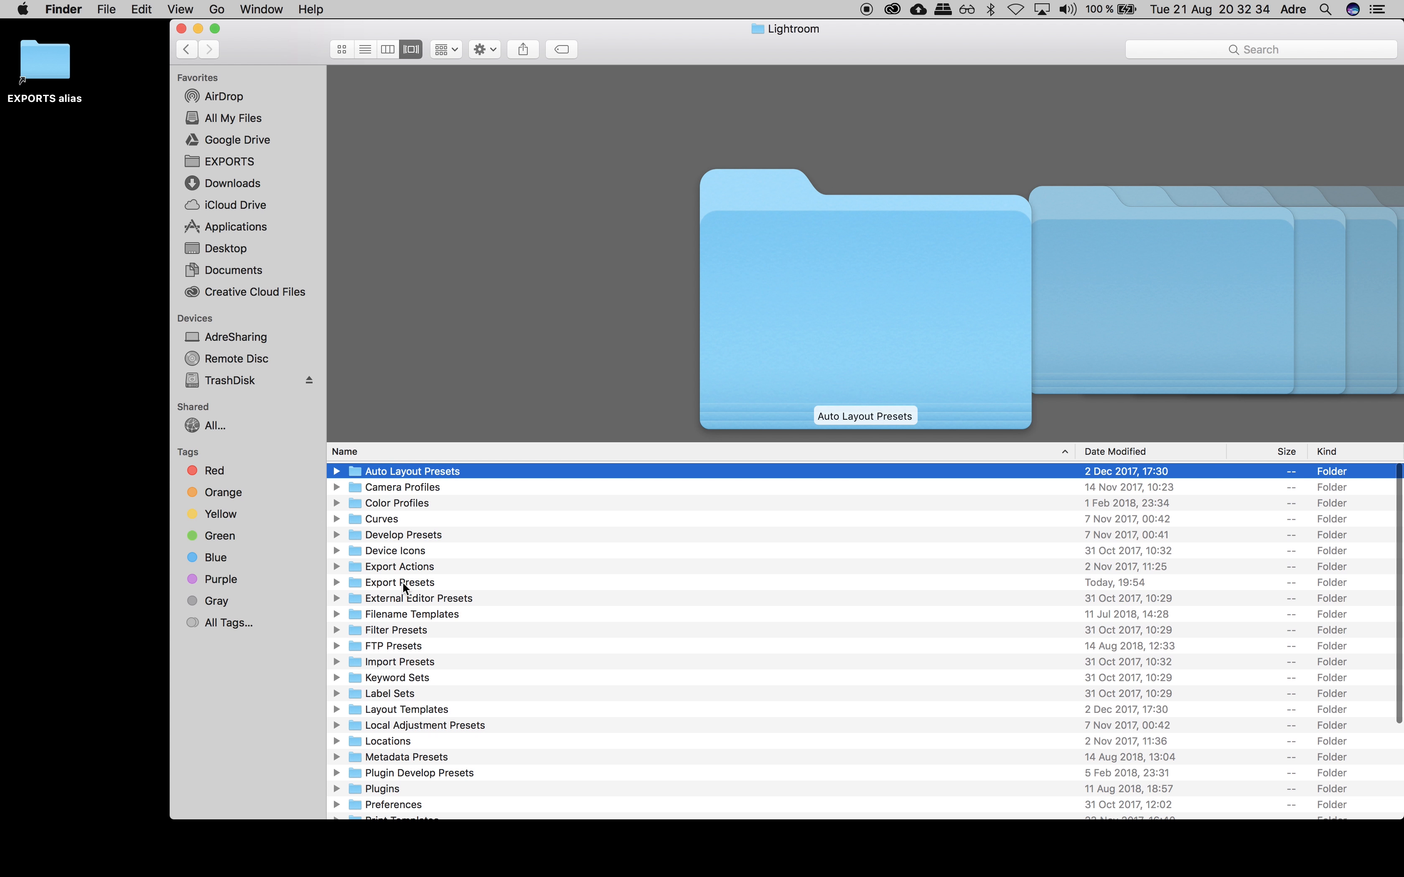
{"action": "double_click", "coordinate": [404, 584]}
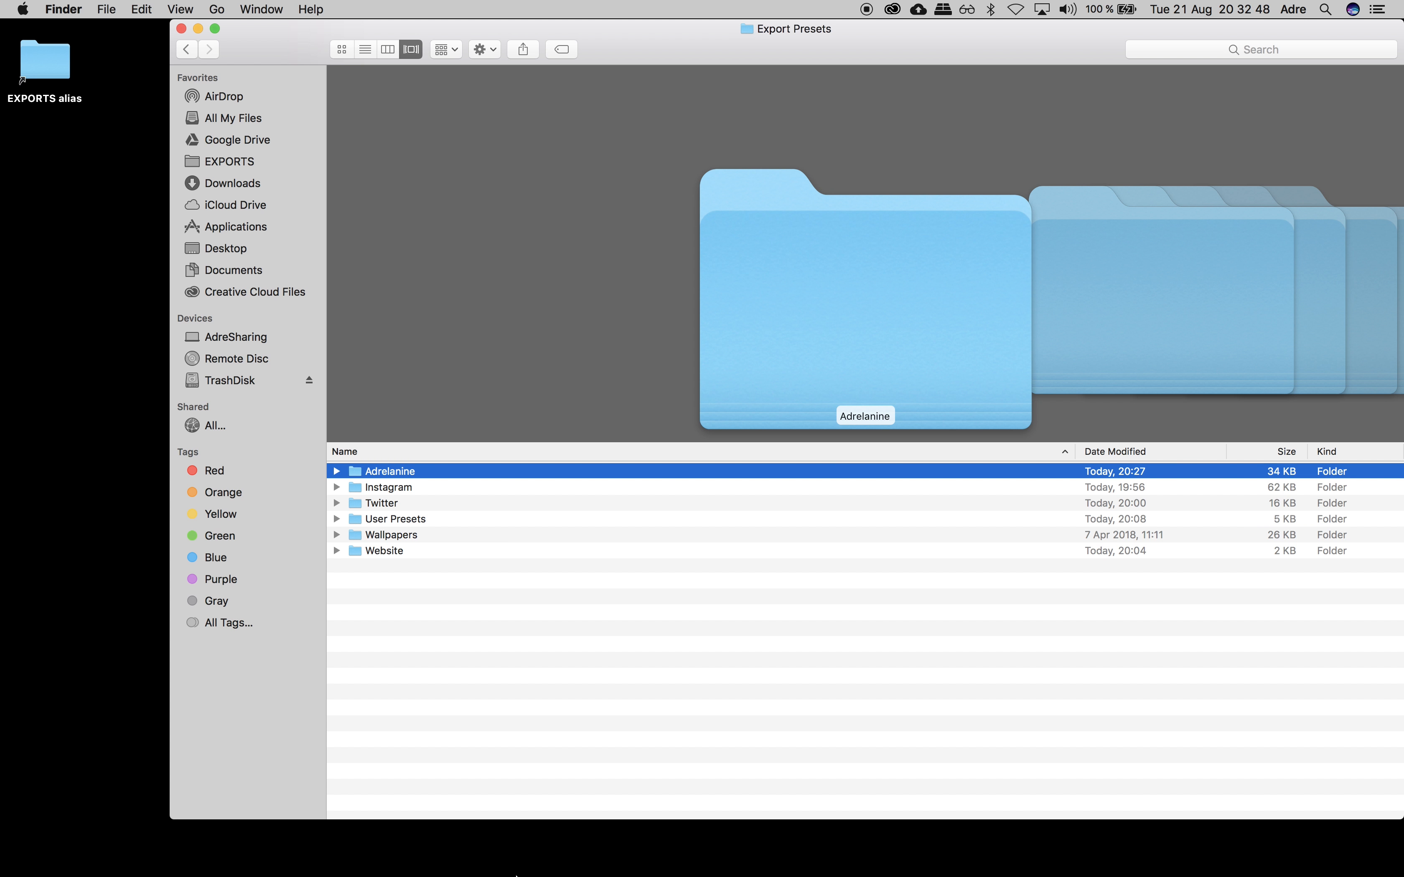
{"action": "left_click", "coordinate": [389, 842]}
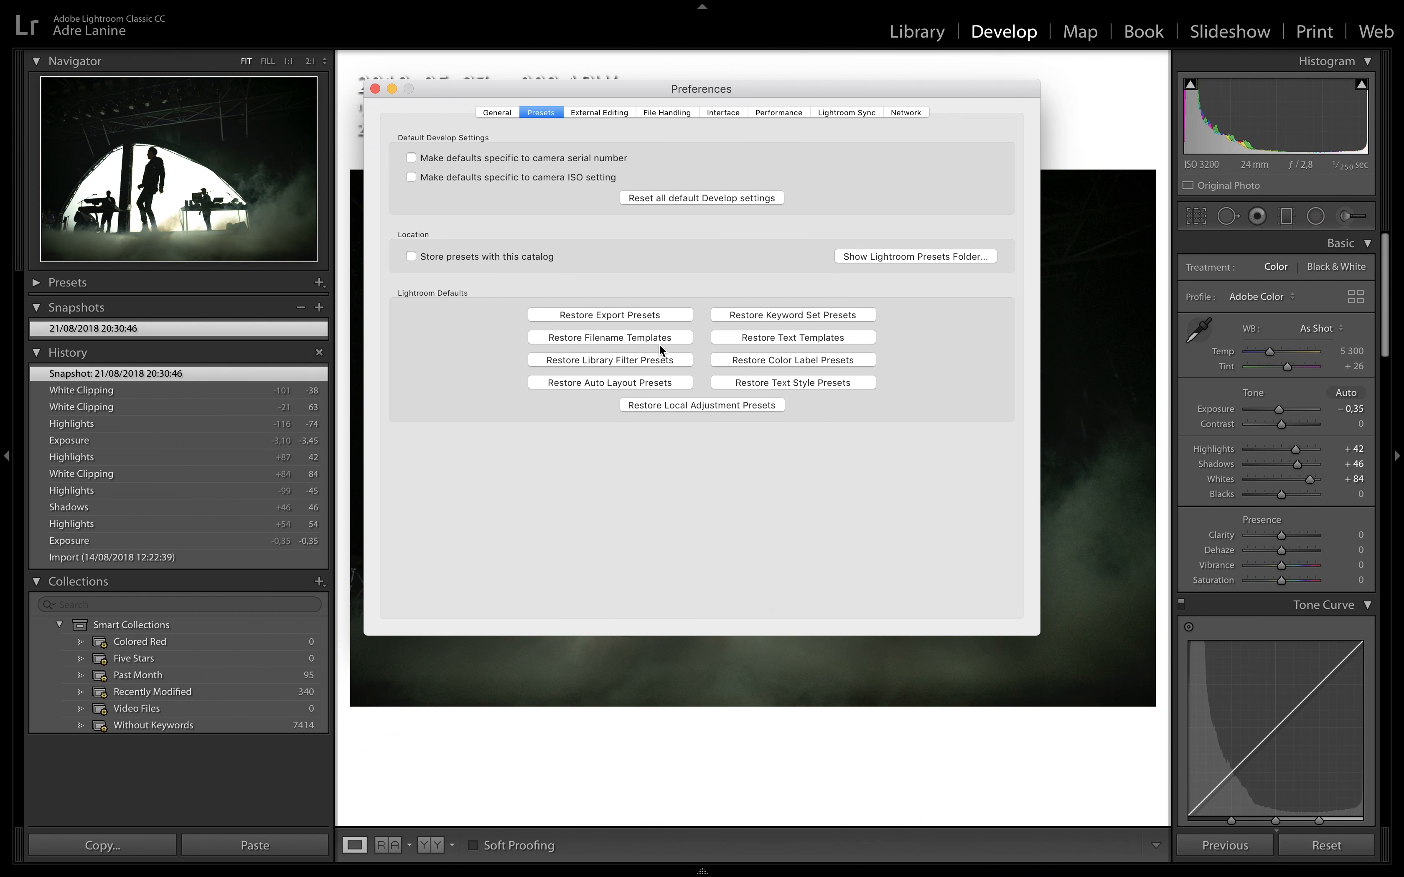
{"action": "left_click", "coordinate": [375, 89]}
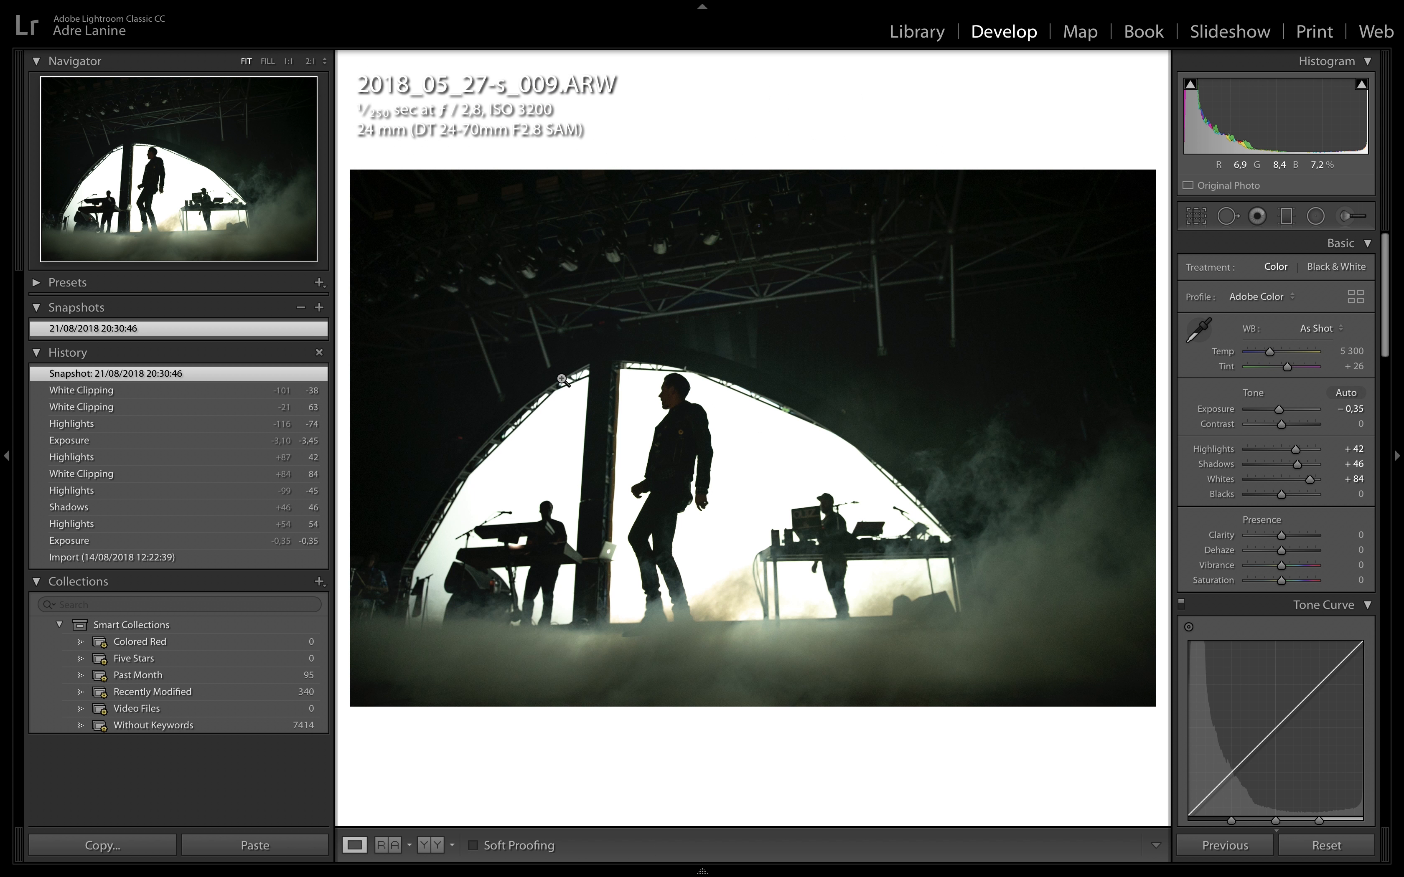